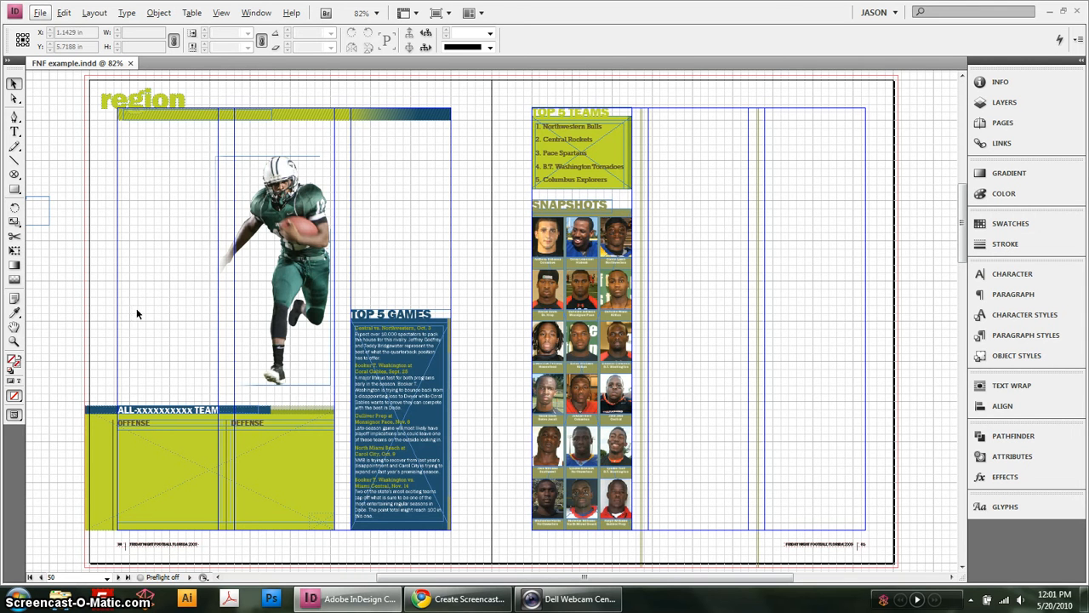
- Enter the title MIAMI-DADE in the empty text frame on the striped bar beneath the word "region"
{"action": "left_click_drag", "start_coordinate": [136, 308], "coordinate": [281, 325]}
{"action": "key", "text": "z"}
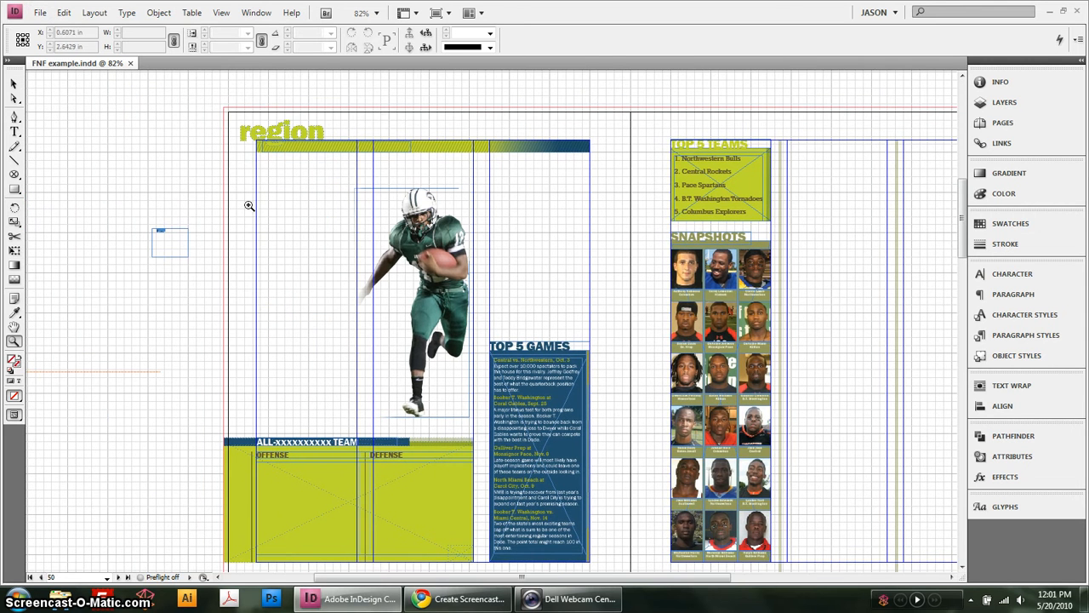
{"action": "left_click_drag", "start_coordinate": [226, 111], "coordinate": [480, 266]}
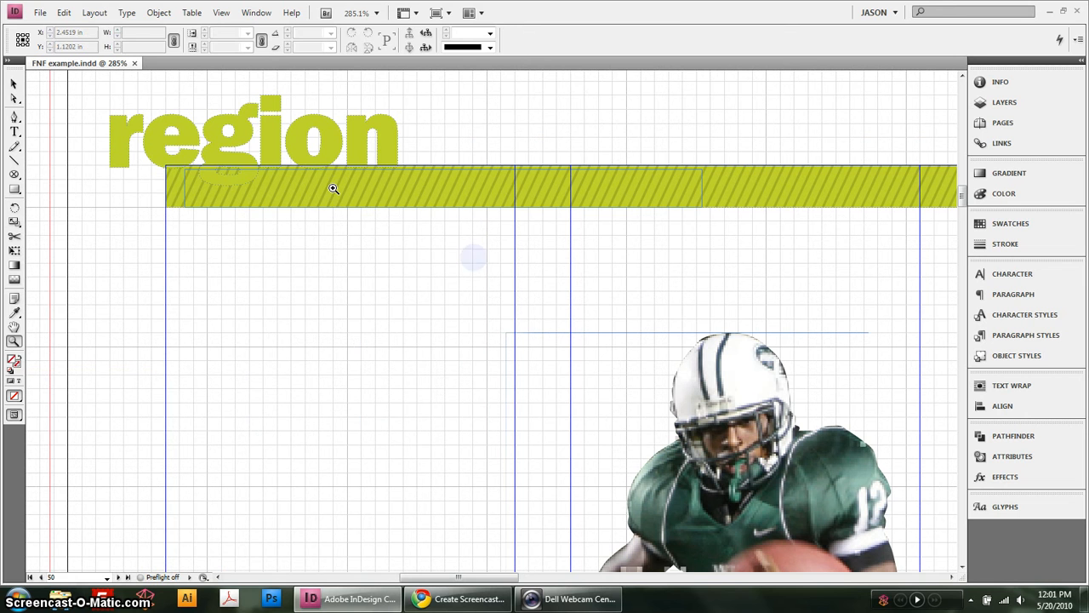
{"action": "left_click", "coordinate": [14, 132]}
{"action": "left_click", "coordinate": [273, 198]}
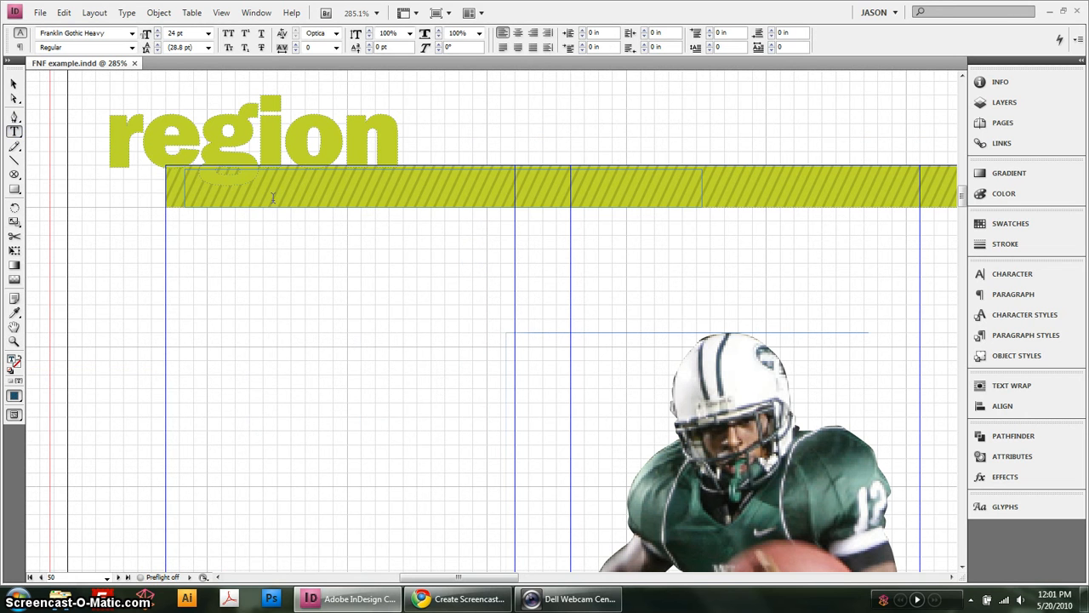
{"action": "type", "text": "MIAMI"}
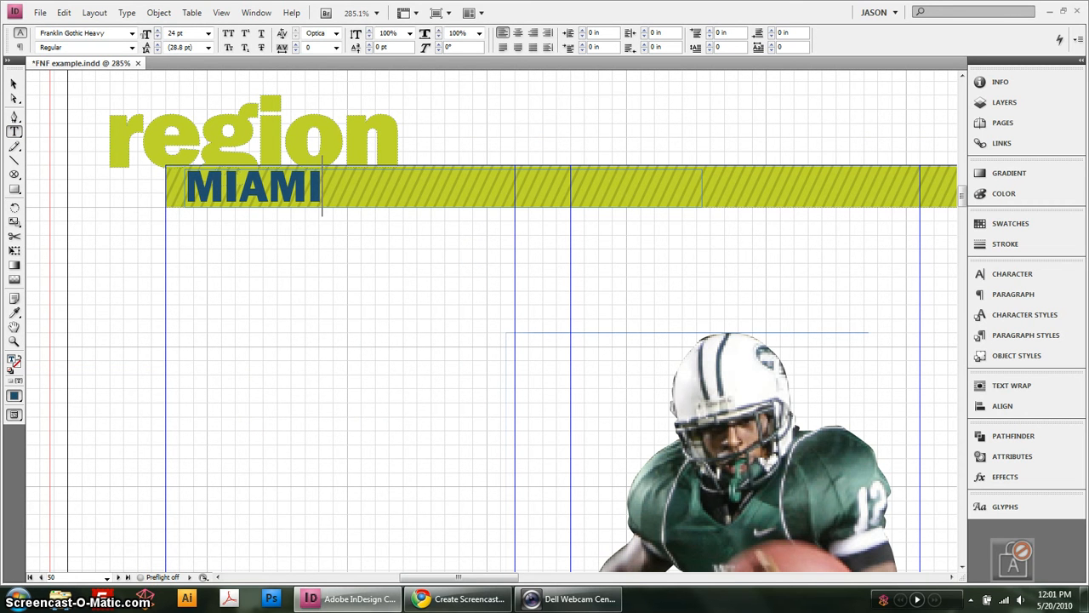
{"action": "type", "text": "-DADE"}
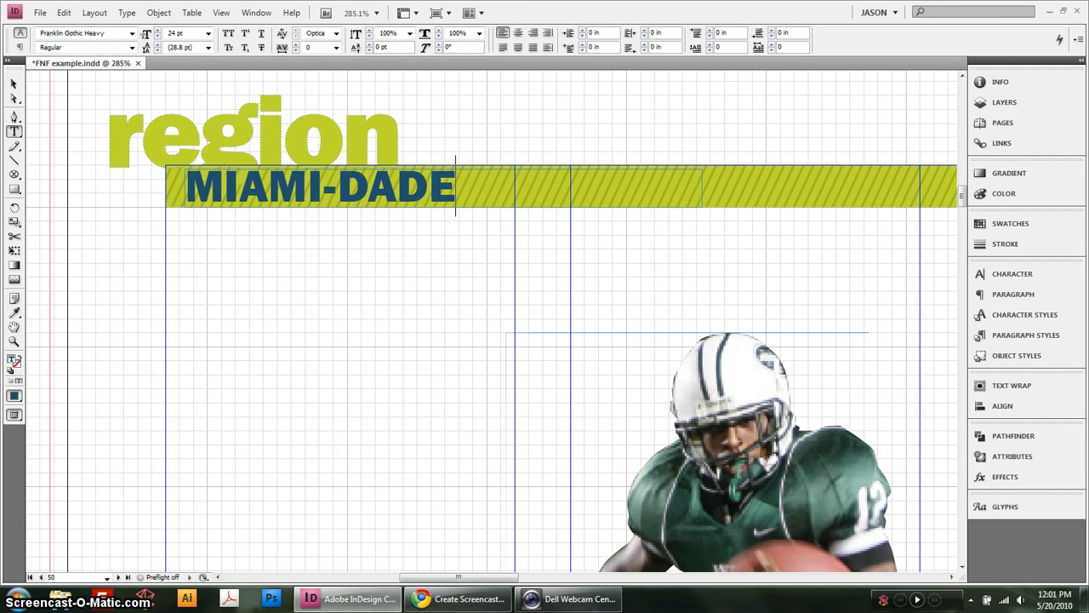
{"action": "key", "text": "Escape"}
{"action": "left_click", "coordinate": [236, 337]}
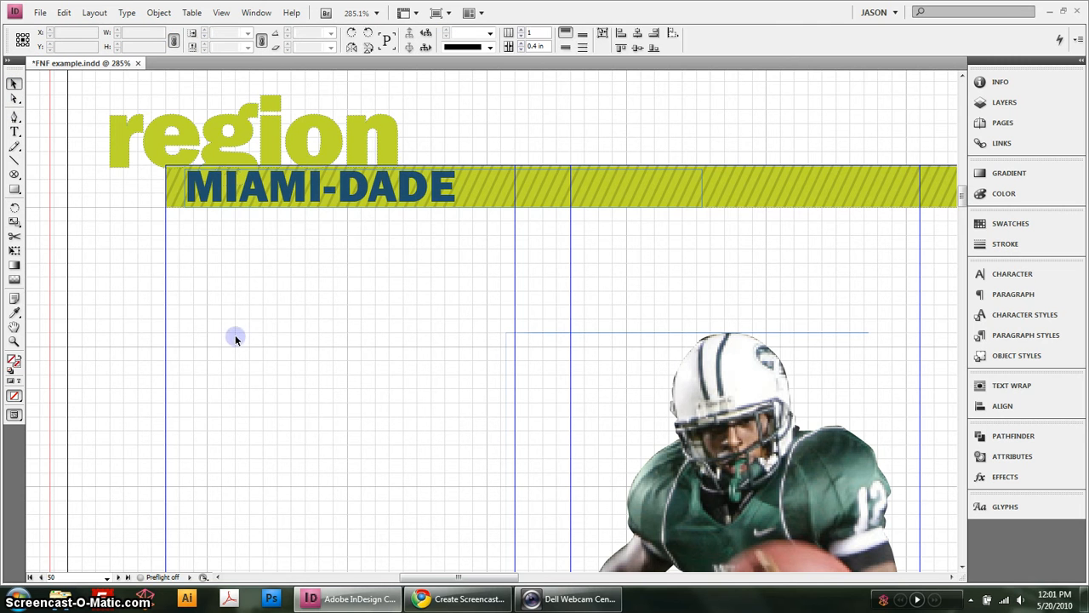
- Place the text file region.txt in the first column just below the MIAMI-DADE bar
{"action": "key", "text": "ctrl+minus"}
{"action": "key", "text": "ctrl+minus"}
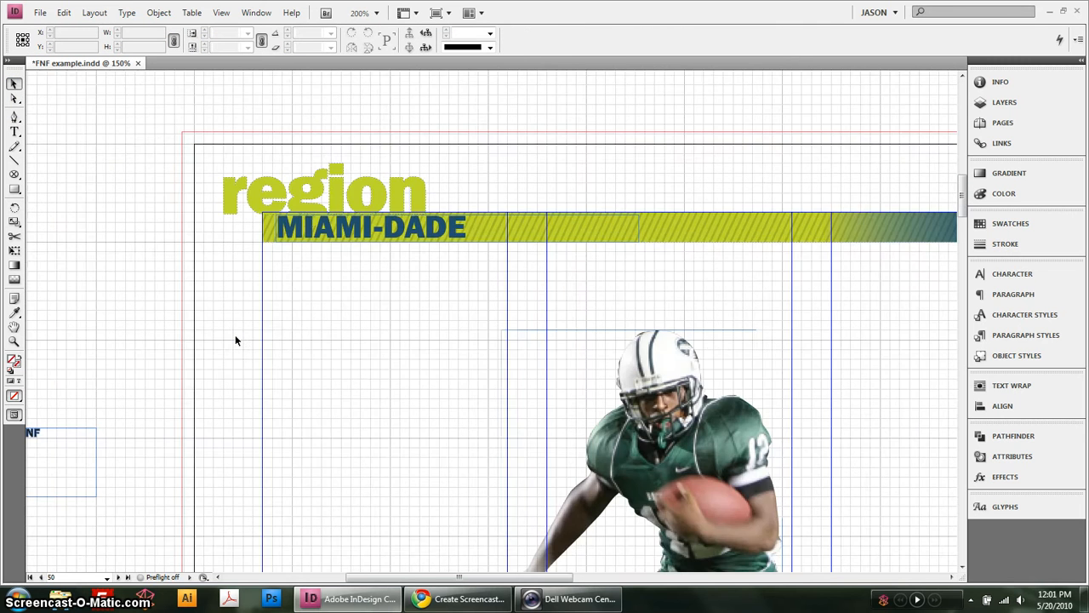
{"action": "key", "text": "ctrl+d"}
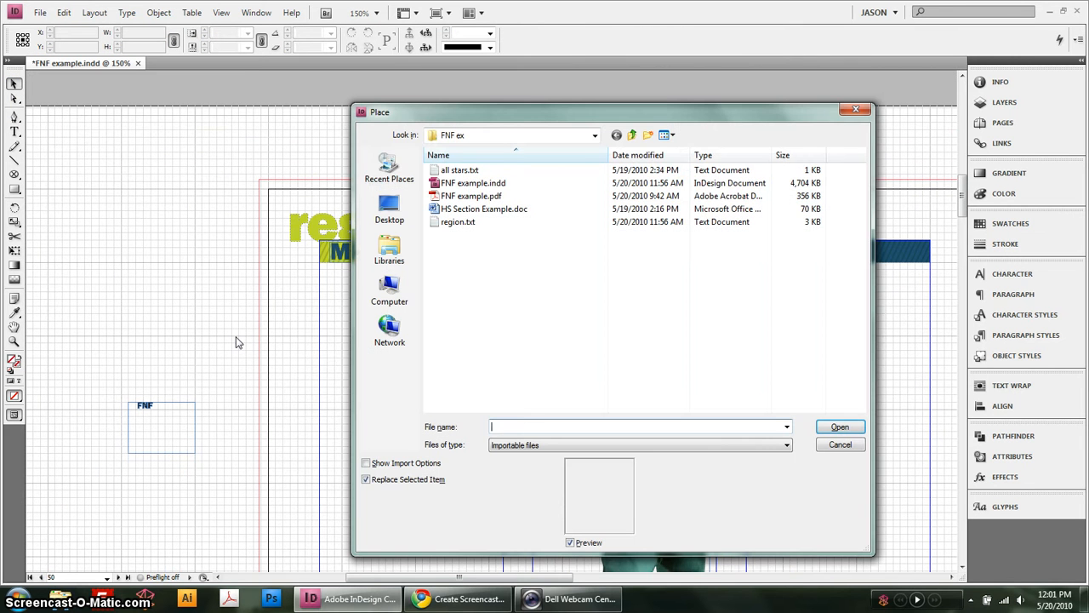
{"action": "left_click", "coordinate": [472, 223]}
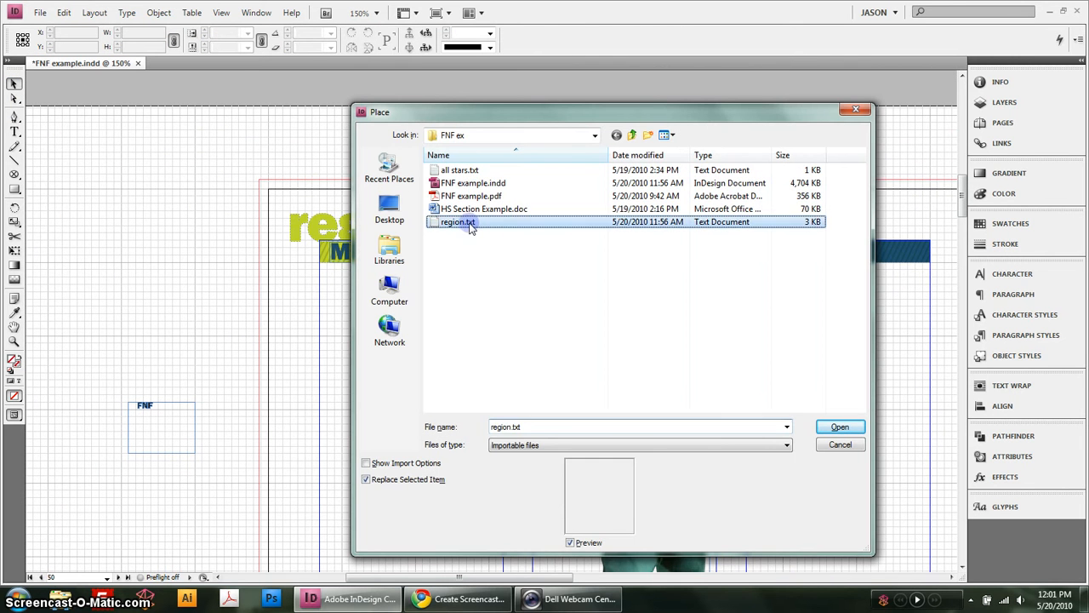
{"action": "left_click", "coordinate": [836, 428]}
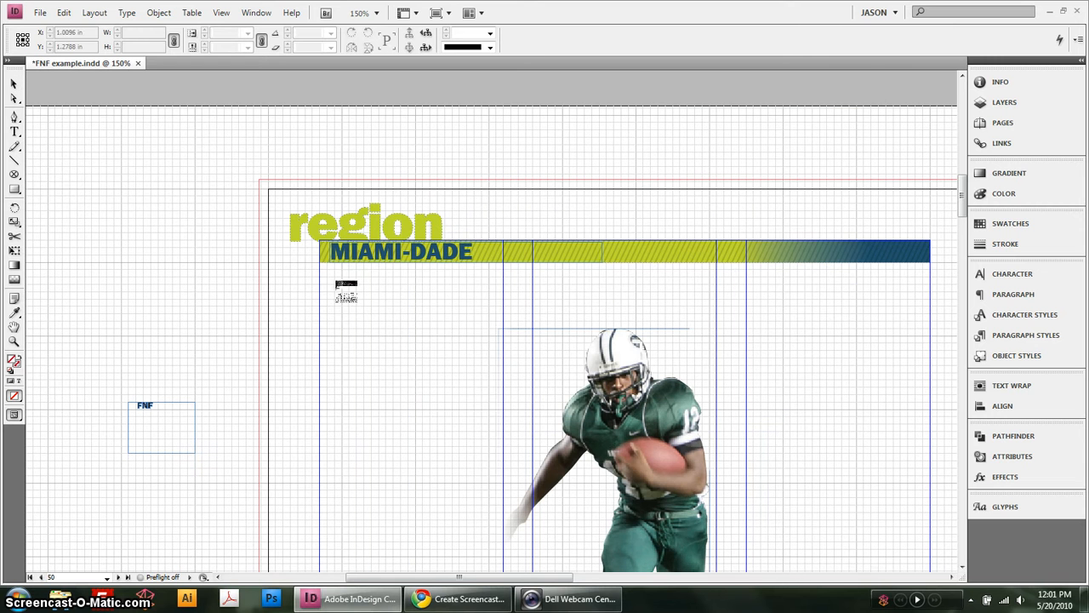
{"action": "left_click", "coordinate": [319, 277]}
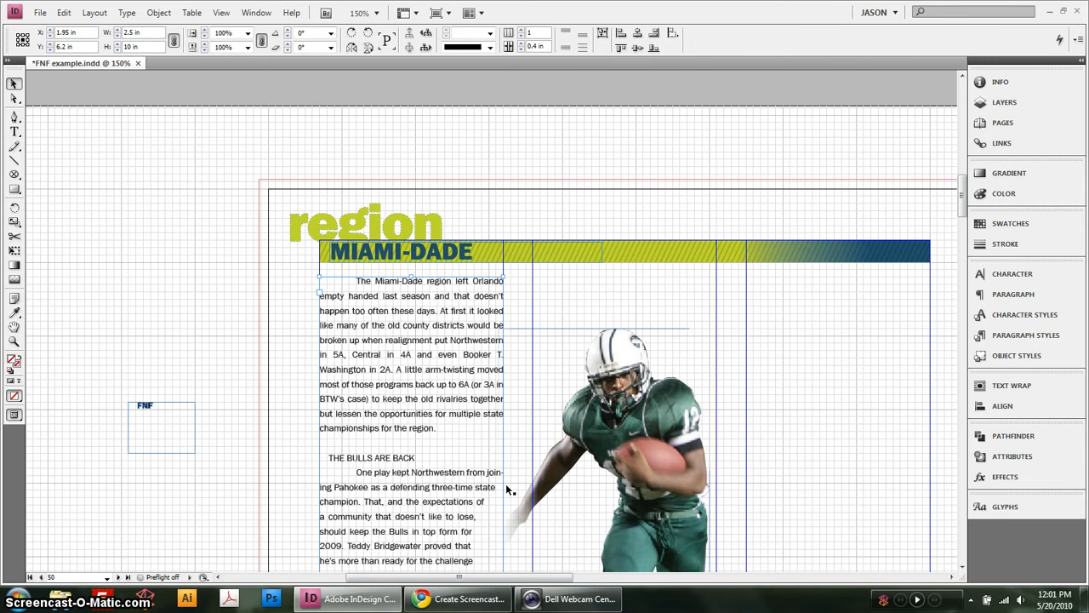
- Resize the story's text frame to about 8.3 in wide across all three columns and about 5.6 in high, ending above the ALL-xxxxxxxxxx TEAM box
{"action": "scroll", "coordinate": [509, 488], "scroll_direction": "down", "scroll_amount": 1}
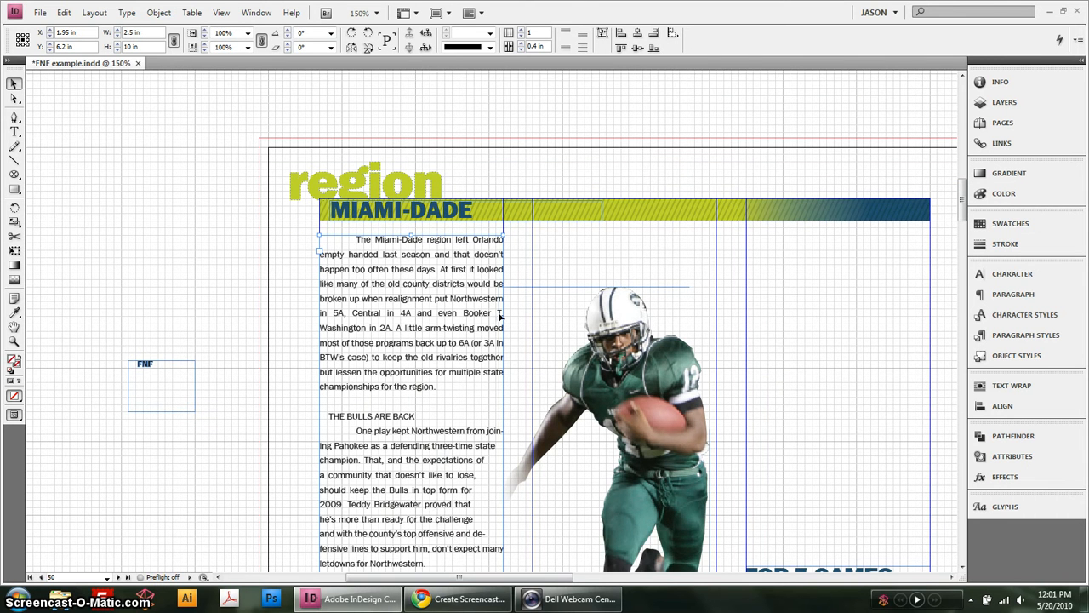
{"action": "scroll", "coordinate": [508, 471], "scroll_direction": "down", "scroll_amount": 2}
{"action": "left_click_drag", "start_coordinate": [505, 521], "coordinate": [931, 519]}
{"action": "scroll", "coordinate": [650, 419], "scroll_direction": "down", "scroll_amount": 2}
{"action": "scroll", "coordinate": [650, 420], "scroll_direction": "down", "scroll_amount": 7}
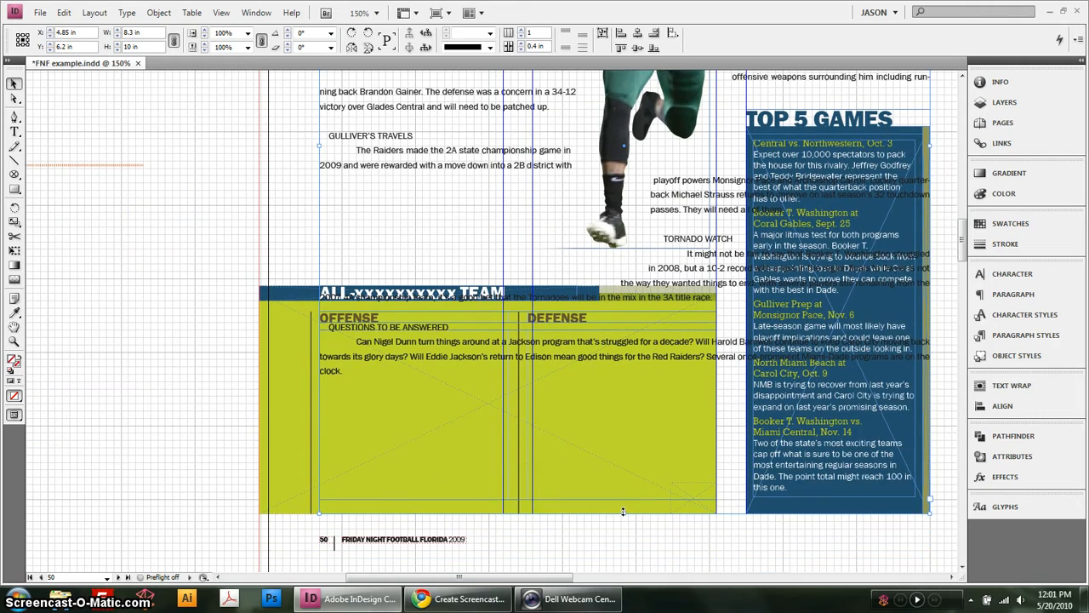
{"action": "left_click_drag", "start_coordinate": [624, 513], "coordinate": [581, 194]}
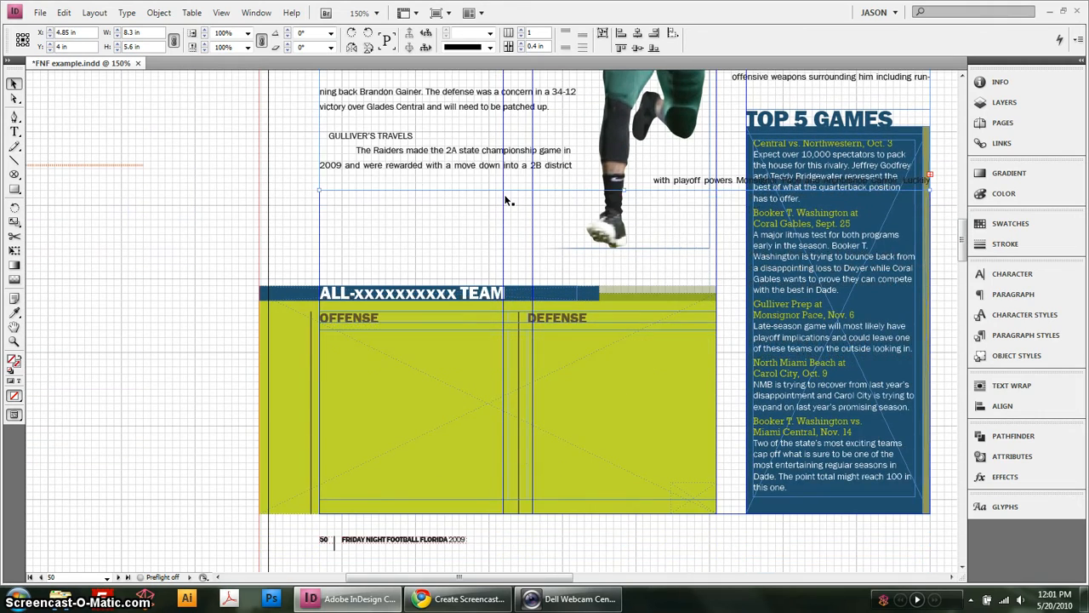
- Split the placed story's text frame into 2 columns
{"action": "scroll", "coordinate": [508, 196], "scroll_direction": "up", "scroll_amount": 6}
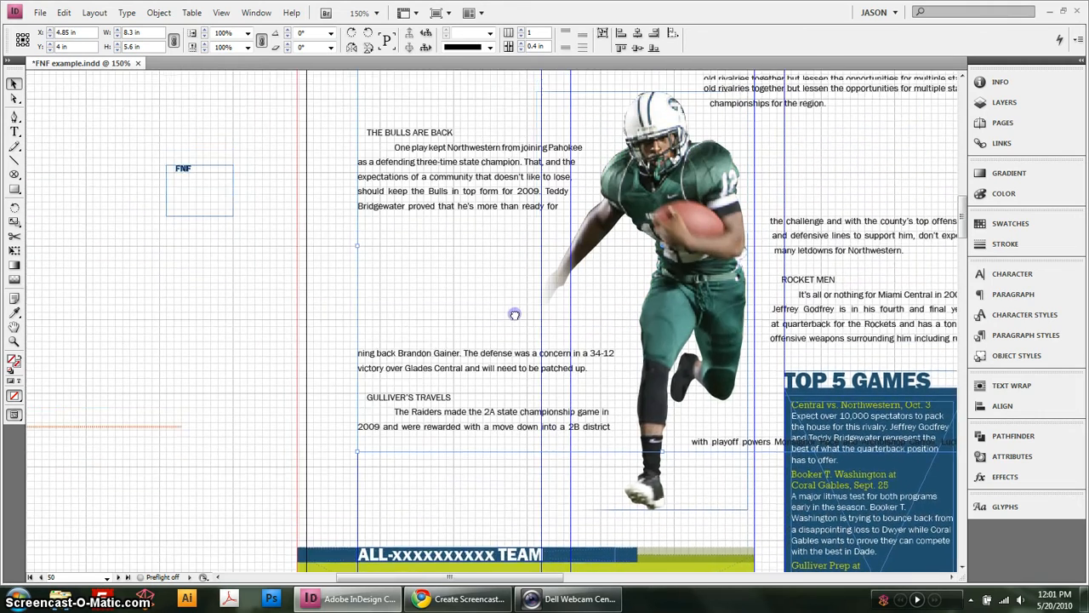
{"action": "left_click_drag", "start_coordinate": [514, 315], "coordinate": [466, 385]}
{"action": "left_click_drag", "start_coordinate": [366, 226], "coordinate": [350, 214]}
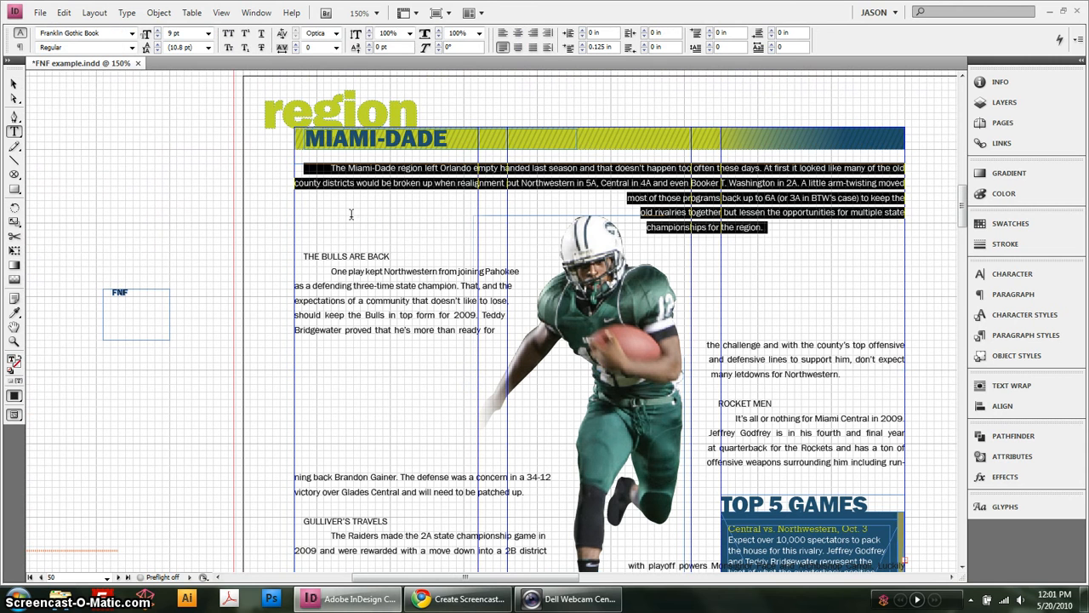
{"action": "key", "text": "Escape"}
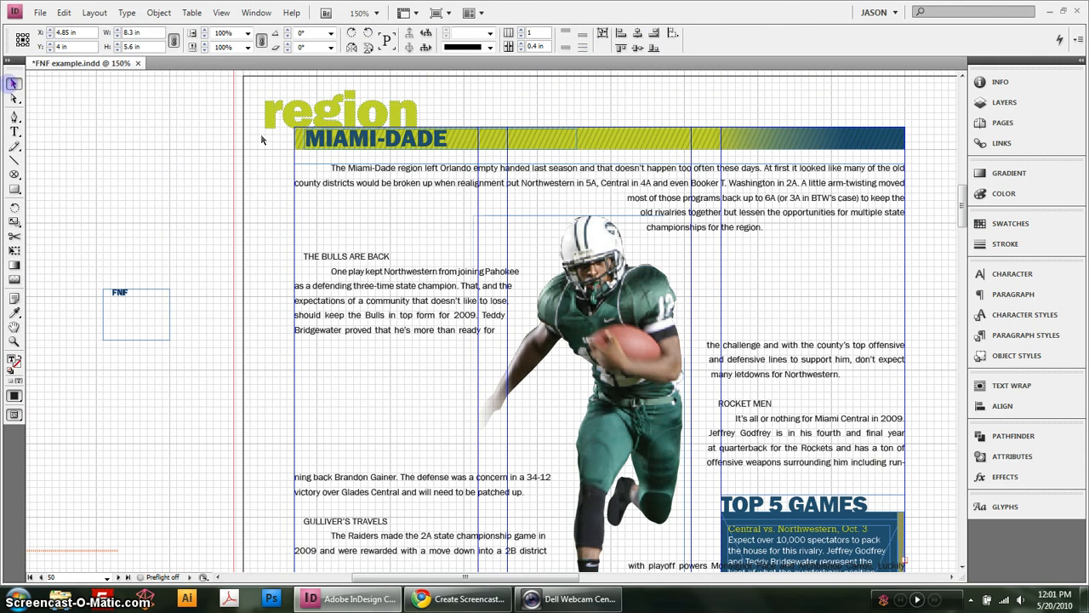
{"action": "left_click", "coordinate": [520, 31]}
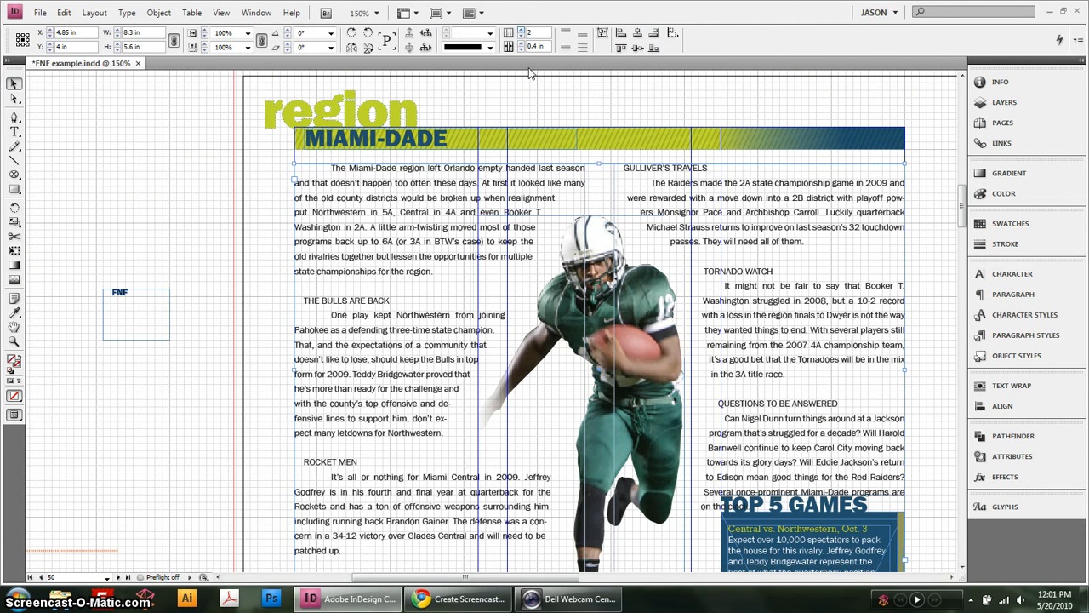
- Remove all tab characters from the story using the saved Find/Change query Tabs
{"action": "double_click", "coordinate": [322, 169]}
{"action": "double_click", "coordinate": [327, 169]}
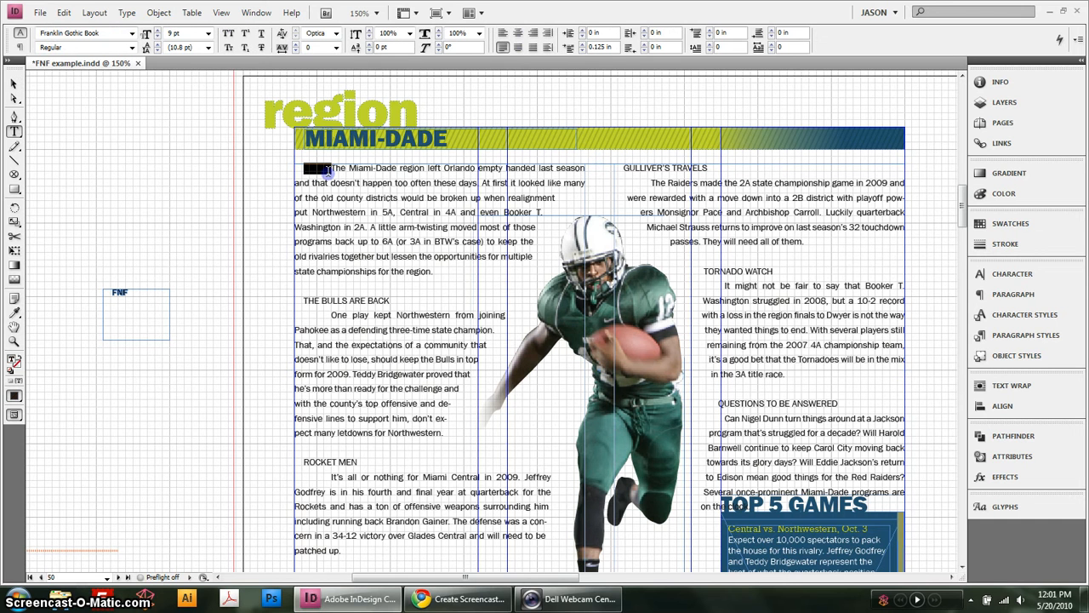
{"action": "left_click", "coordinate": [441, 286]}
{"action": "key", "text": "ctrl+f"}
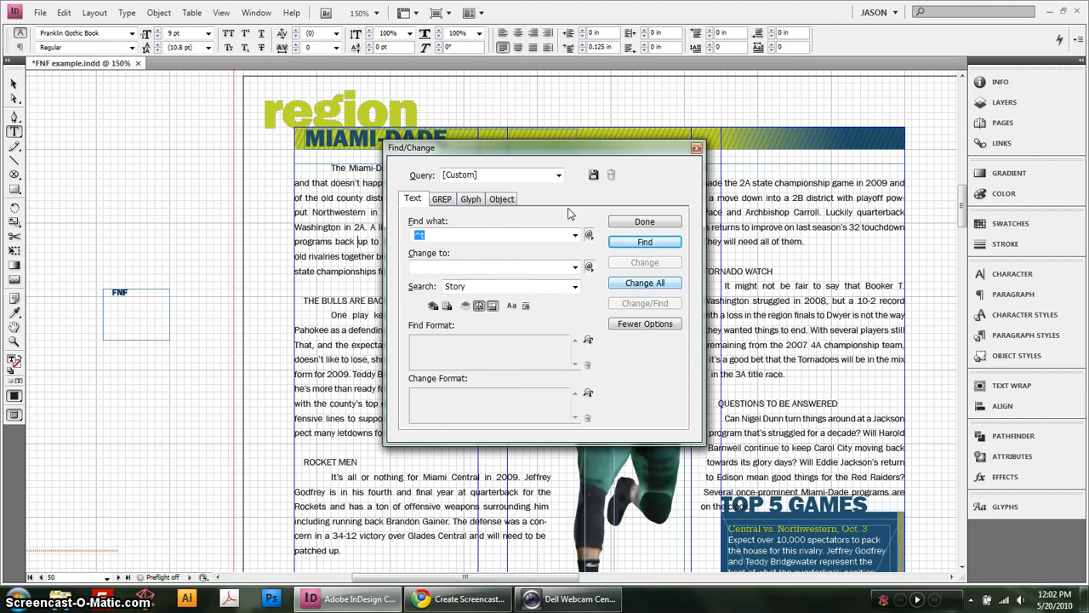
{"action": "left_click", "coordinate": [558, 175]}
{"action": "left_click", "coordinate": [481, 243]}
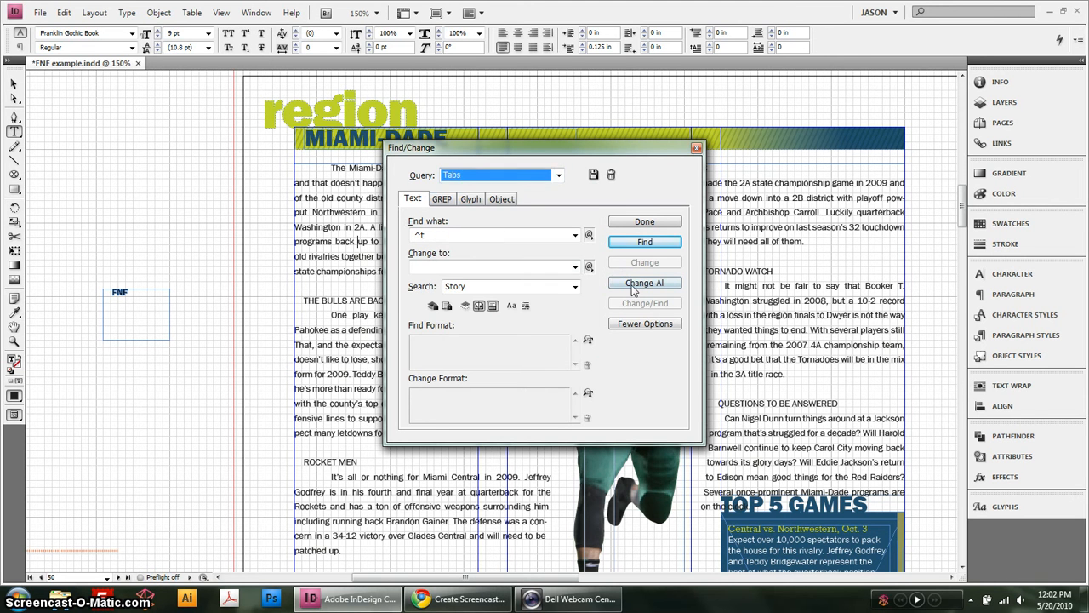
{"action": "left_click", "coordinate": [632, 283]}
{"action": "left_click", "coordinate": [608, 346]}
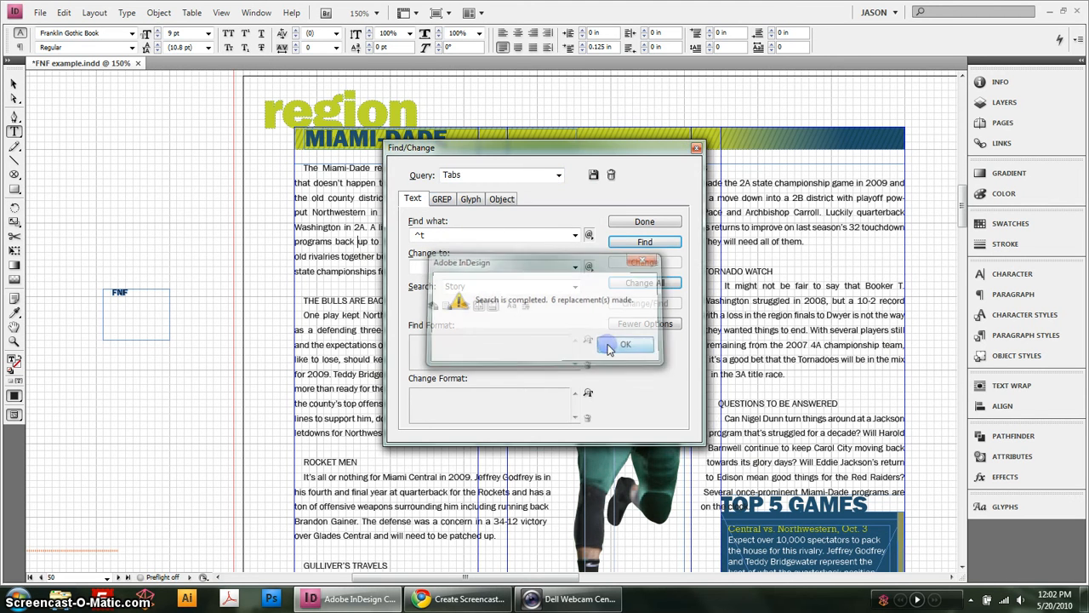
- Replace all double paragraph returns in the story with single ones using the saved query Double Paragraphs, and close Find/Change
{"action": "left_click", "coordinate": [559, 175]}
{"action": "left_click", "coordinate": [511, 205]}
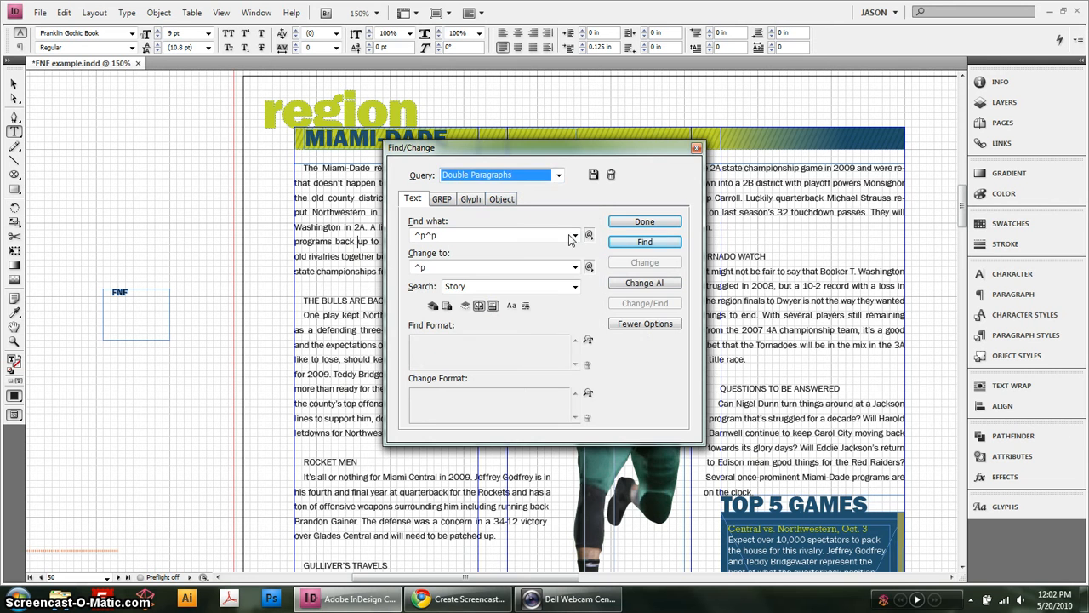
{"action": "left_click", "coordinate": [632, 285]}
{"action": "left_click", "coordinate": [624, 346]}
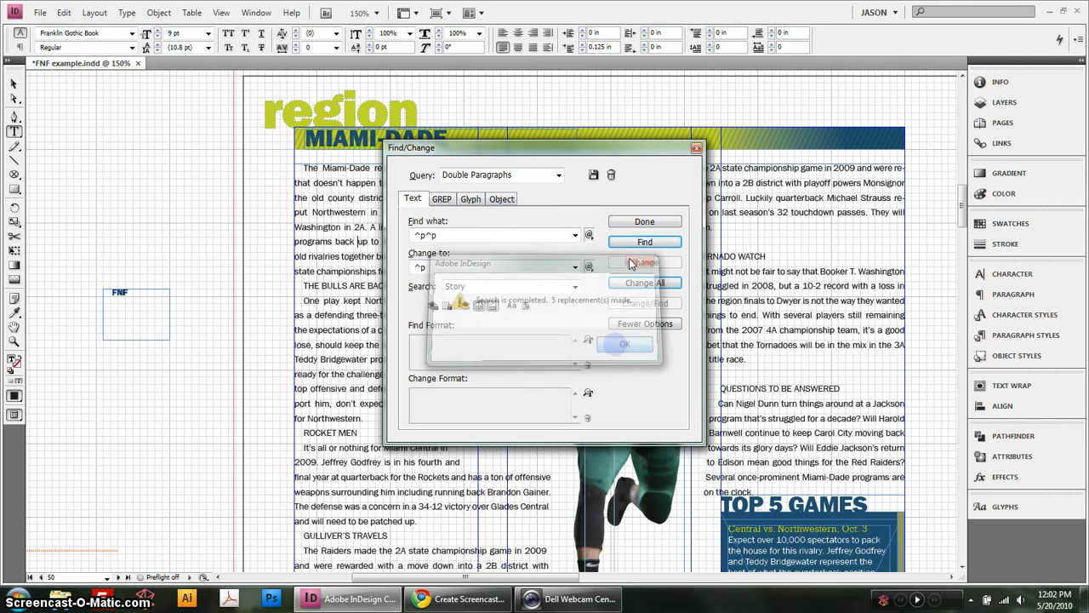
{"action": "left_click", "coordinate": [645, 222]}
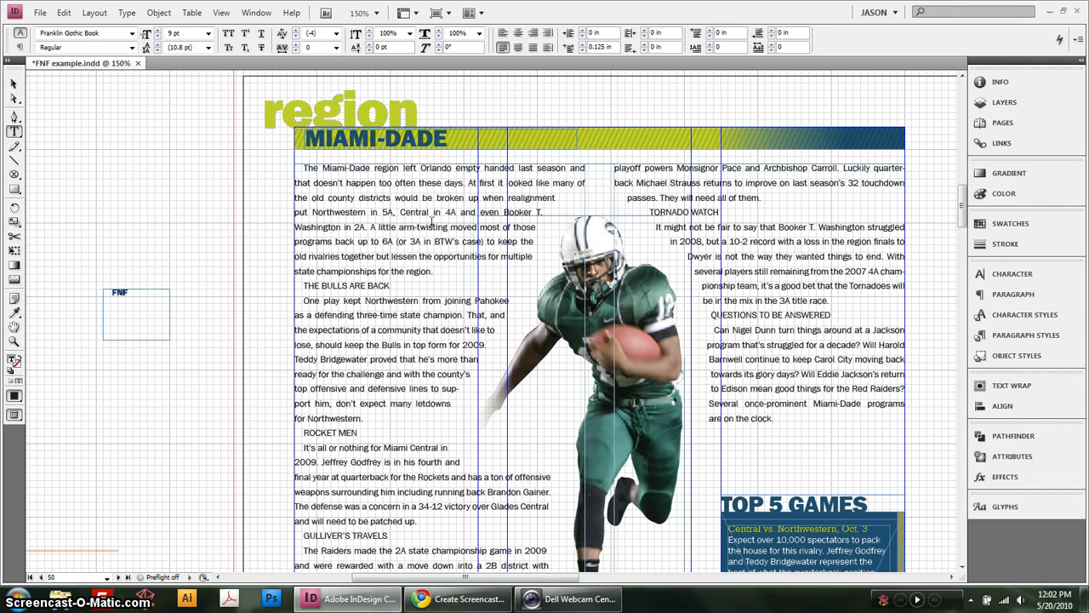
- Apply the Text Drop Cap paragraph style to the story's opening paragraph
{"action": "key", "text": "ctrl+a"}
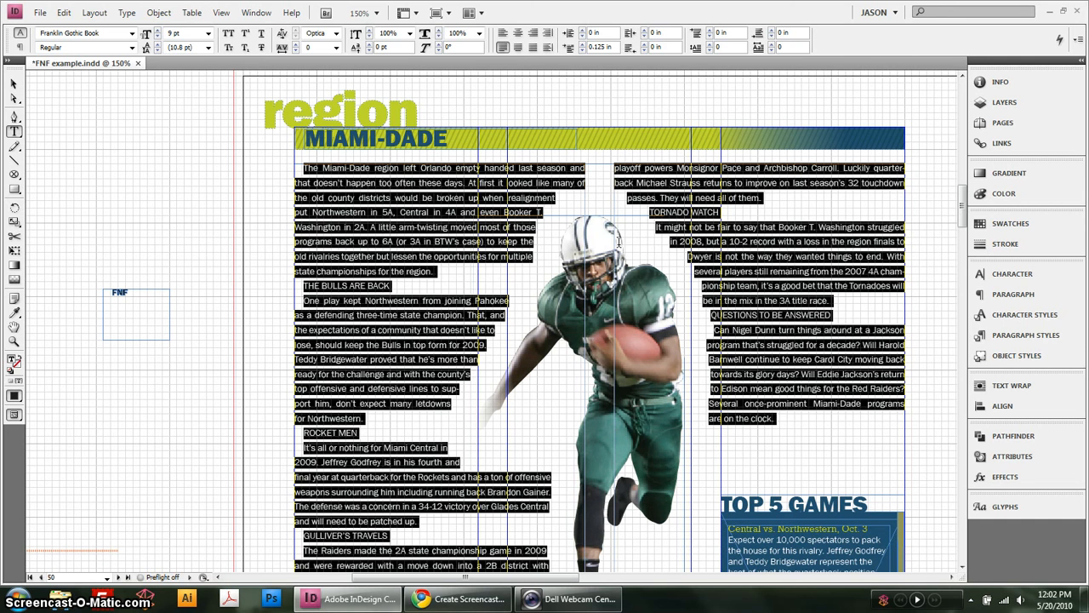
{"action": "left_click", "coordinate": [1025, 334]}
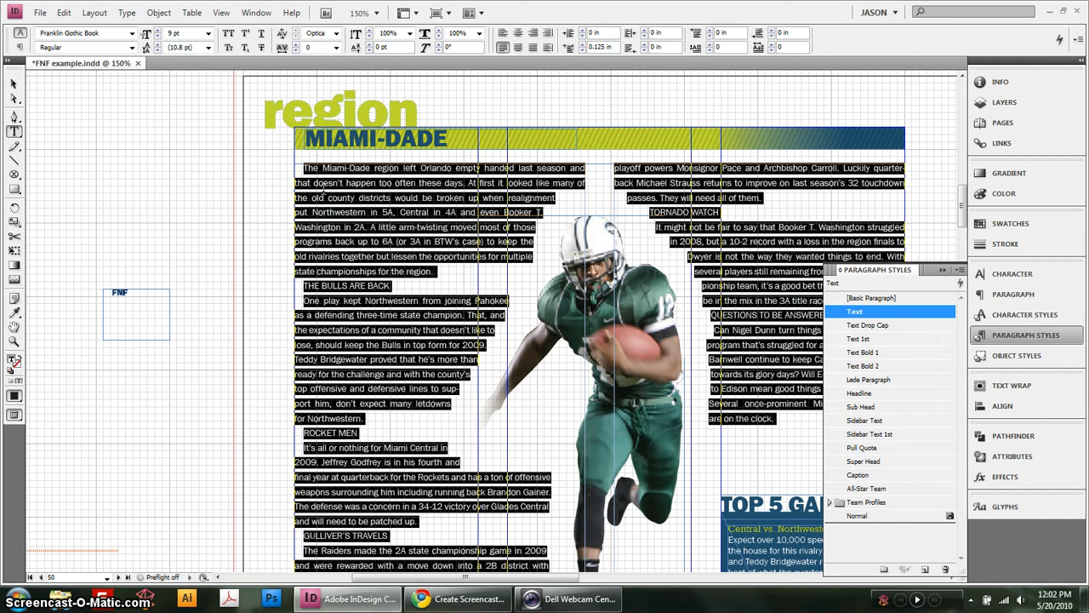
{"action": "left_click", "coordinate": [366, 192]}
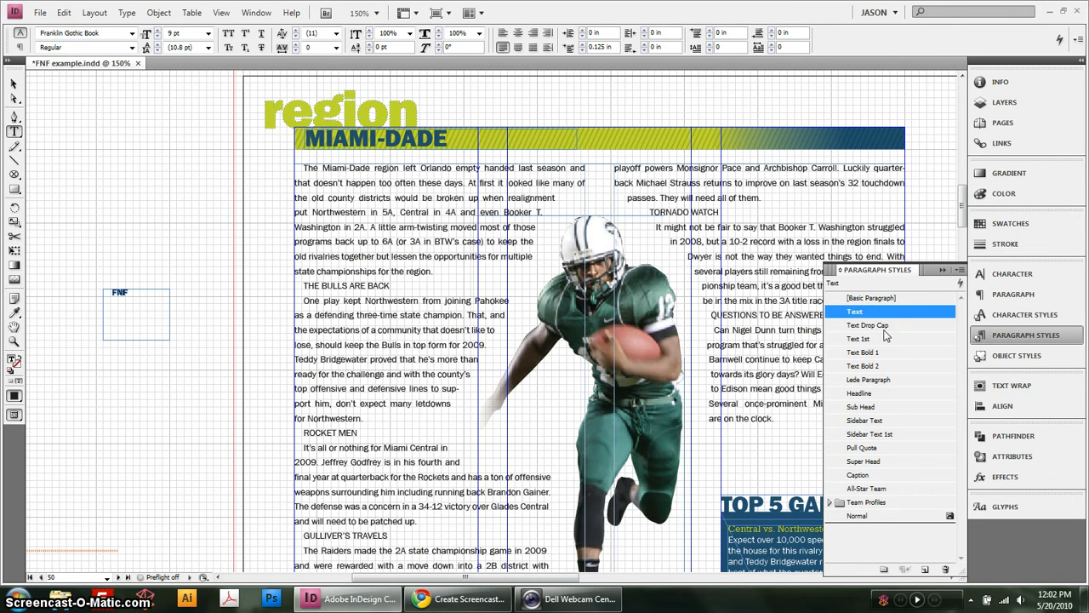
{"action": "left_click", "coordinate": [885, 326]}
- Color the drop cap T with the blue swatch C=61 M=18 Y=0 K=65
{"action": "key", "text": "ctrl+Up"}
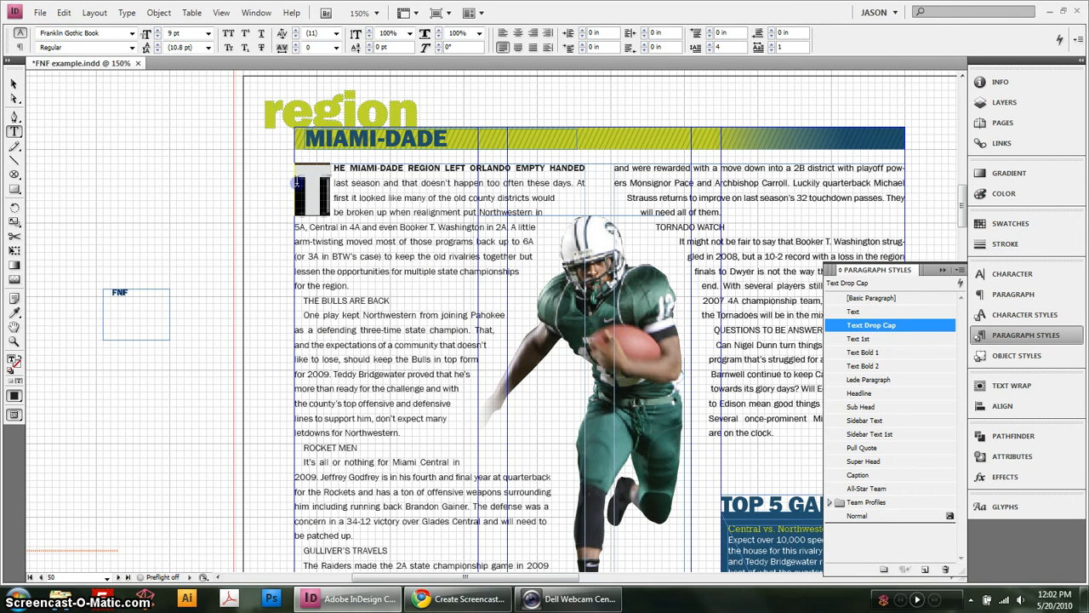
{"action": "key", "text": "shift+Right"}
{"action": "key", "text": "F5"}
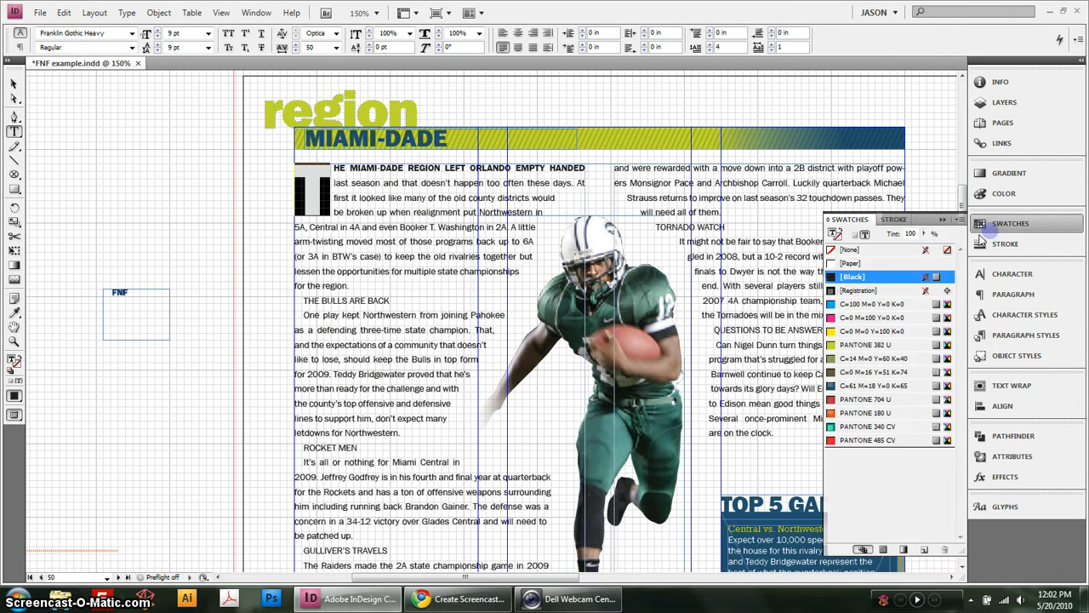
{"action": "left_click", "coordinate": [858, 390]}
- Apply the Text Bold 1 paragraph style to the subheads THE BULLS ARE BACK, ROCKET MEN and GULLIVER'S TRAVELS
{"action": "triple_click", "coordinate": [364, 299]}
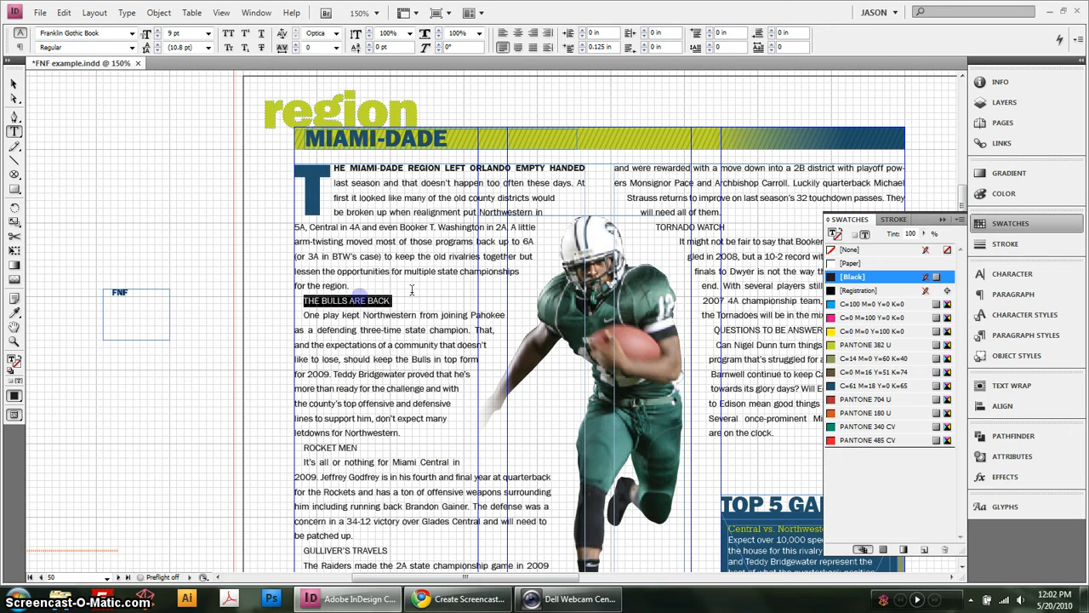
{"action": "left_click", "coordinate": [1026, 335]}
{"action": "left_click", "coordinate": [872, 353]}
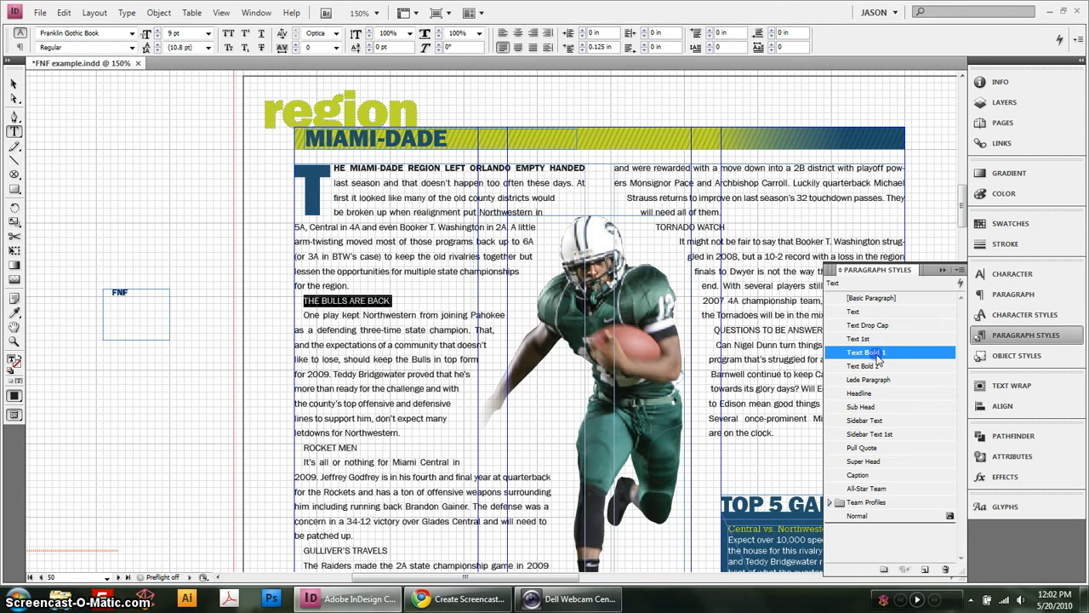
{"action": "triple_click", "coordinate": [333, 449]}
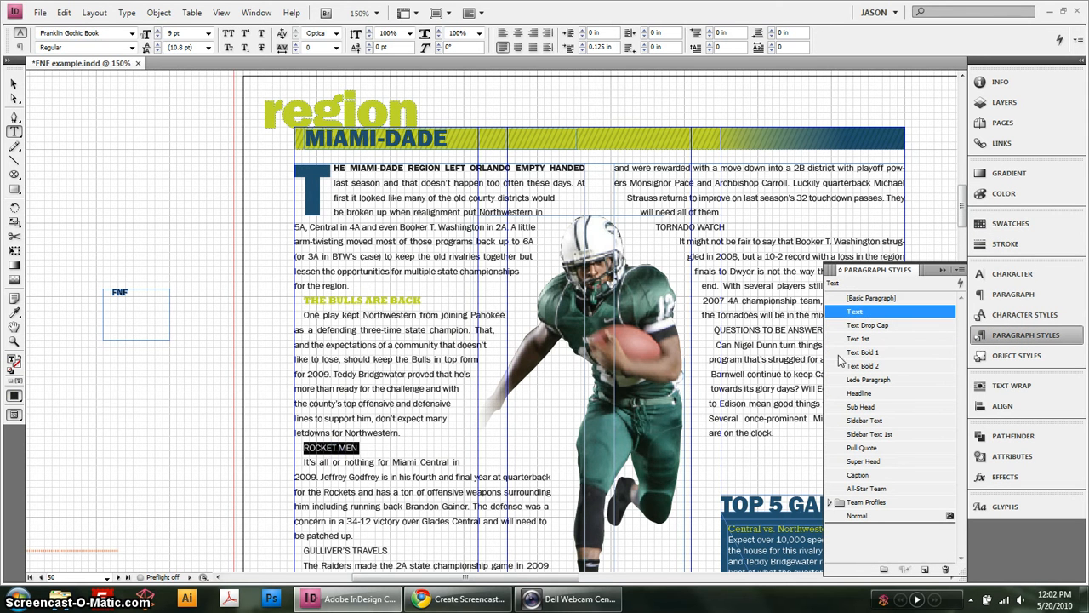
{"action": "left_click", "coordinate": [865, 352]}
{"action": "scroll", "coordinate": [466, 379], "scroll_direction": "down", "scroll_amount": 2}
{"action": "scroll", "coordinate": [467, 379], "scroll_direction": "down", "scroll_amount": 2}
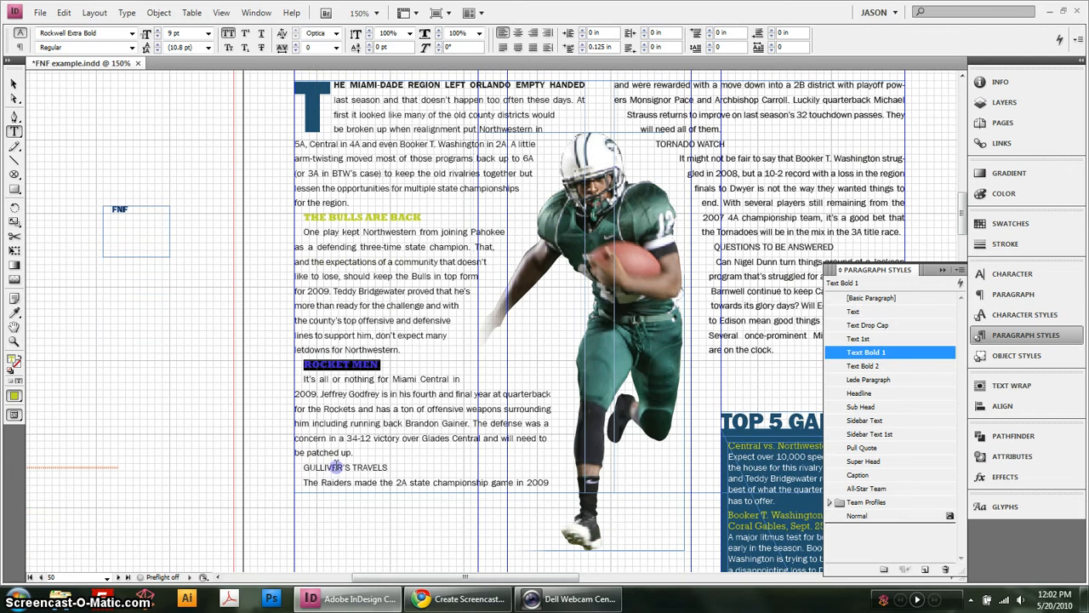
{"action": "triple_click", "coordinate": [335, 466]}
{"action": "left_click", "coordinate": [866, 352]}
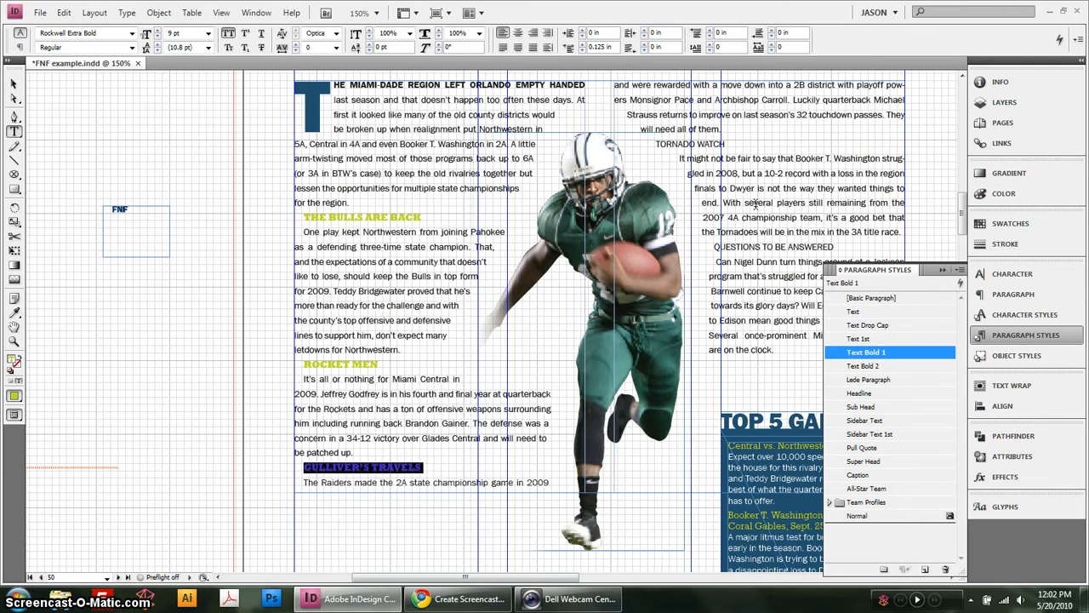
- Apply the Text Bold 1 paragraph style to the subheads TORNADO WATCH and QUESTIONS TO BE ANSWERED
{"action": "scroll", "coordinate": [754, 203], "scroll_direction": "up", "scroll_amount": 4}
{"action": "triple_click", "coordinate": [706, 227]}
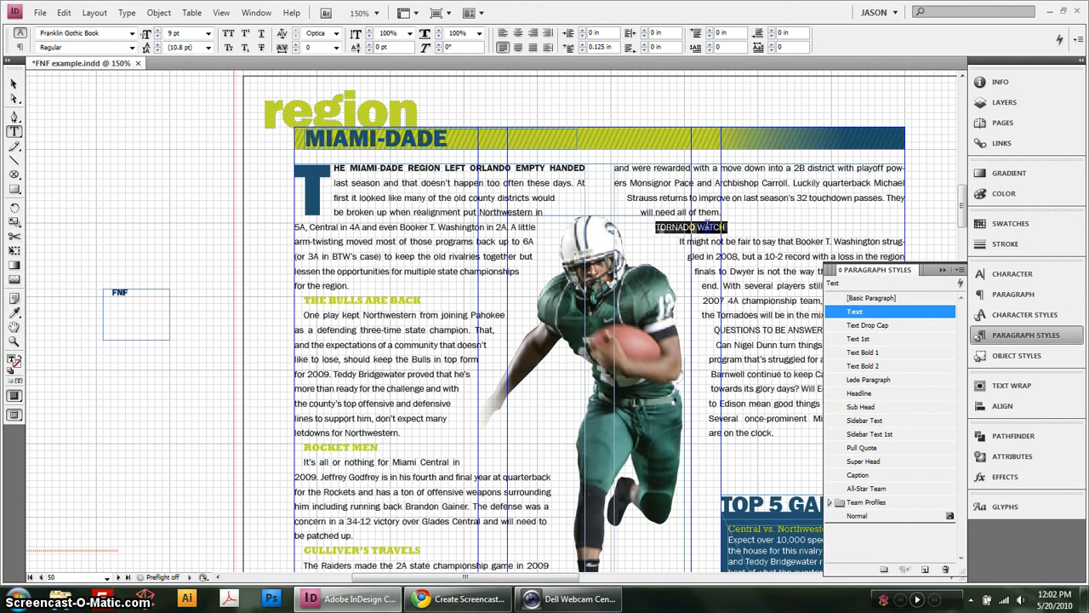
{"action": "left_click", "coordinate": [866, 352]}
{"action": "triple_click", "coordinate": [753, 330]}
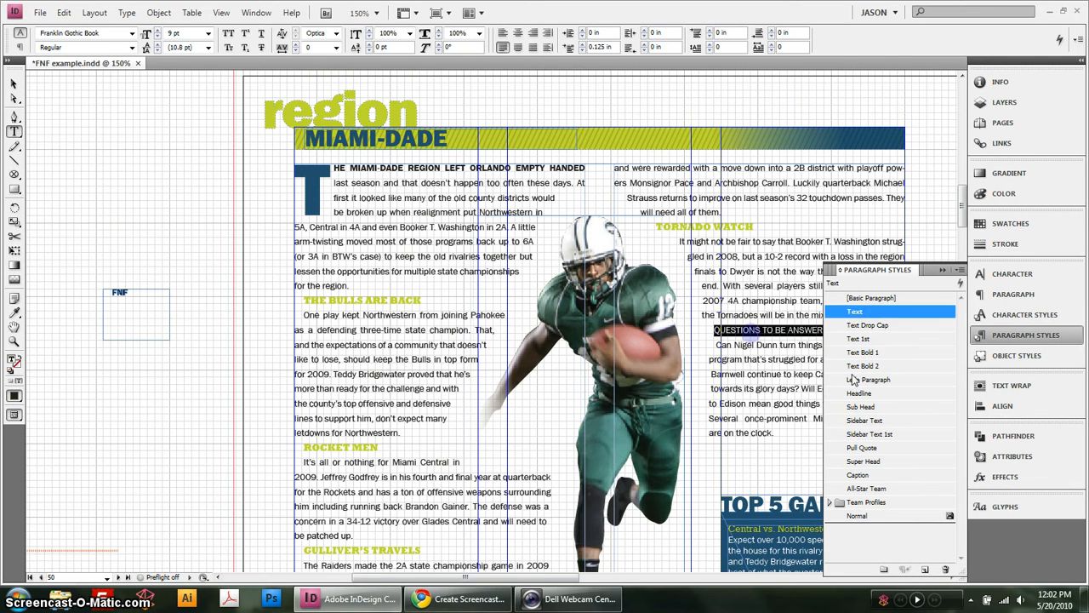
{"action": "left_click", "coordinate": [865, 352]}
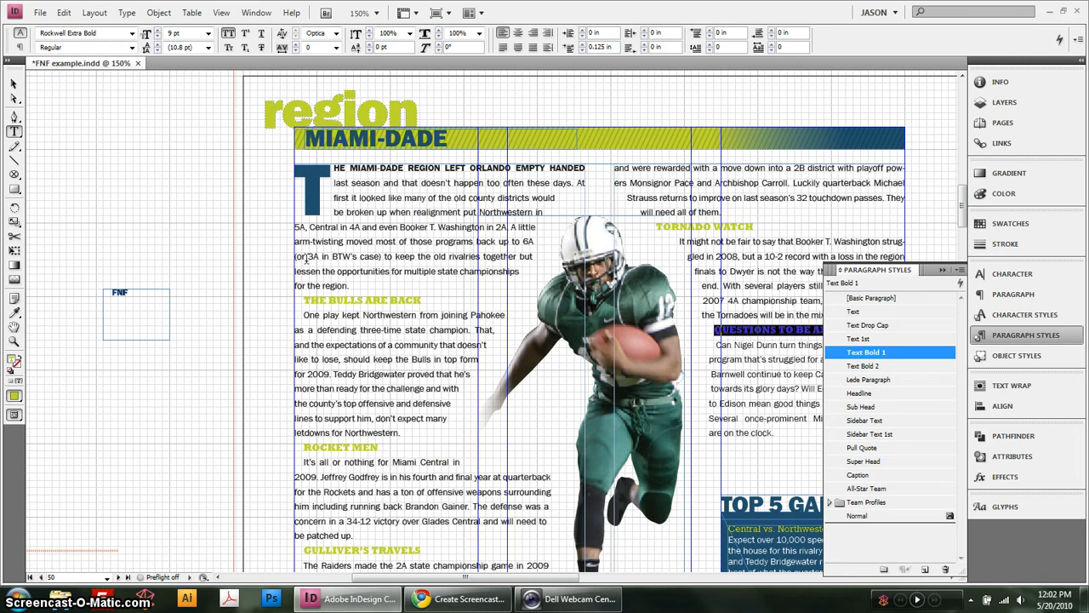
{"action": "left_click", "coordinate": [231, 254]}
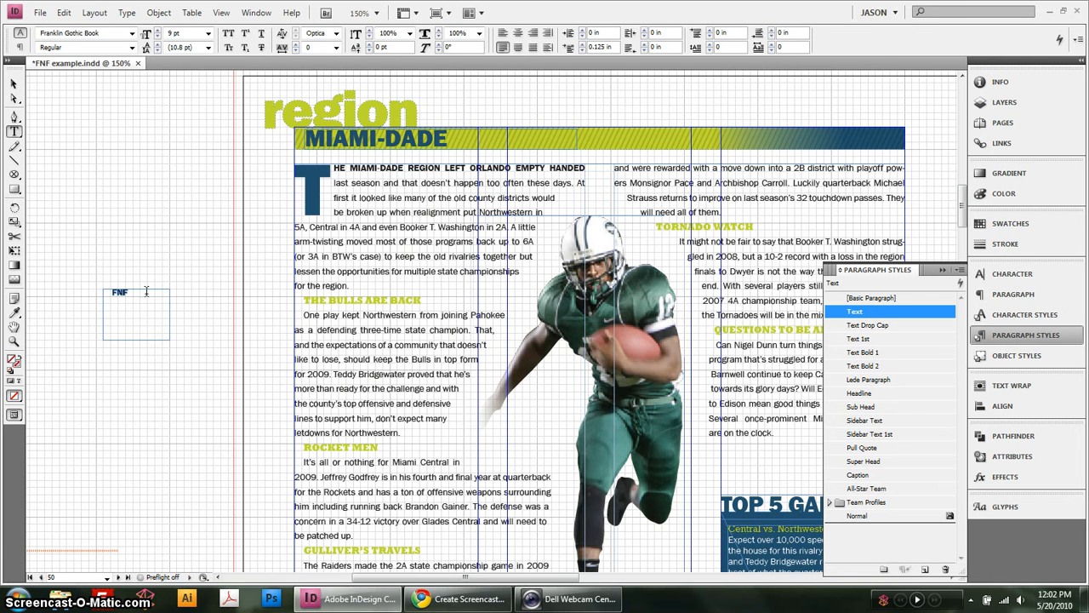
- Move the FNF end mark from the pasteboard frame to the end of the story's last paragraph and preview the whole spread
{"action": "left_click_drag", "start_coordinate": [146, 291], "coordinate": [107, 293]}
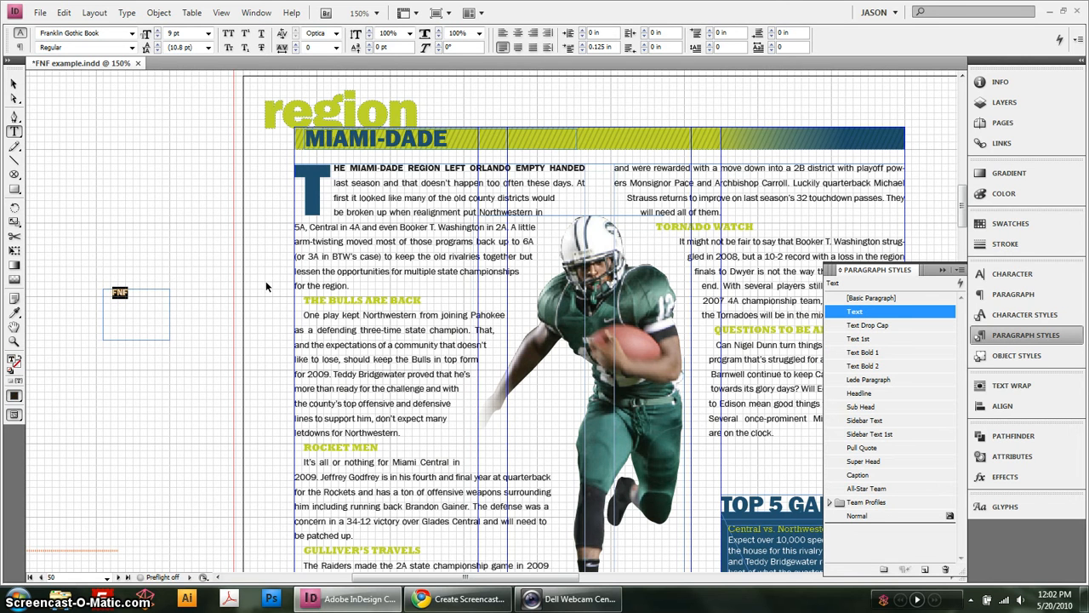
{"action": "key", "text": "ctrl+x"}
{"action": "left_click", "coordinate": [854, 270]}
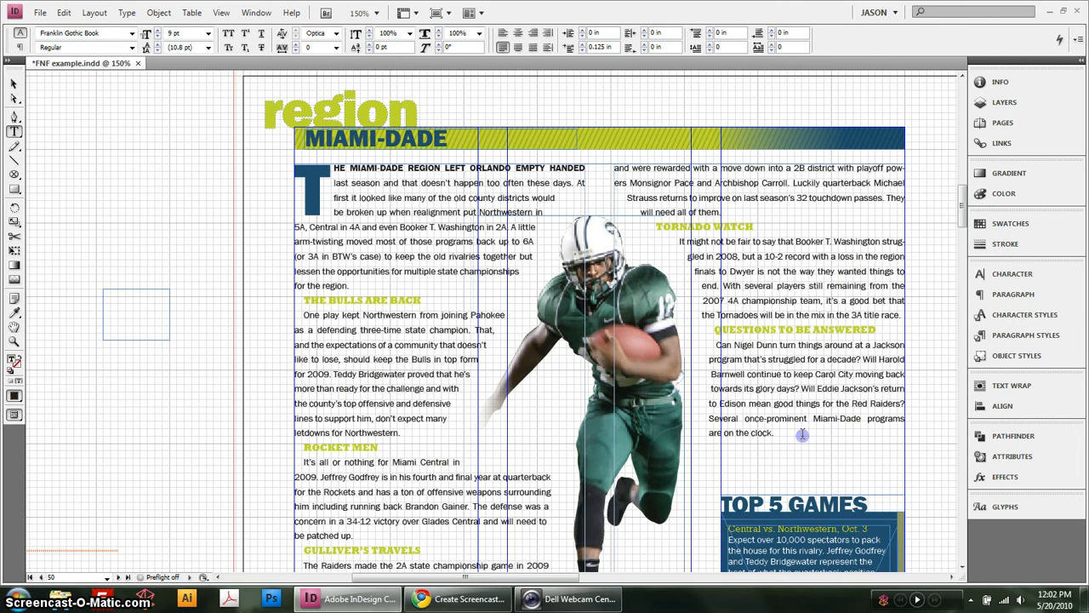
{"action": "left_click", "coordinate": [802, 434]}
{"action": "key", "text": "ctrl+v"}
{"action": "key", "text": "w"}
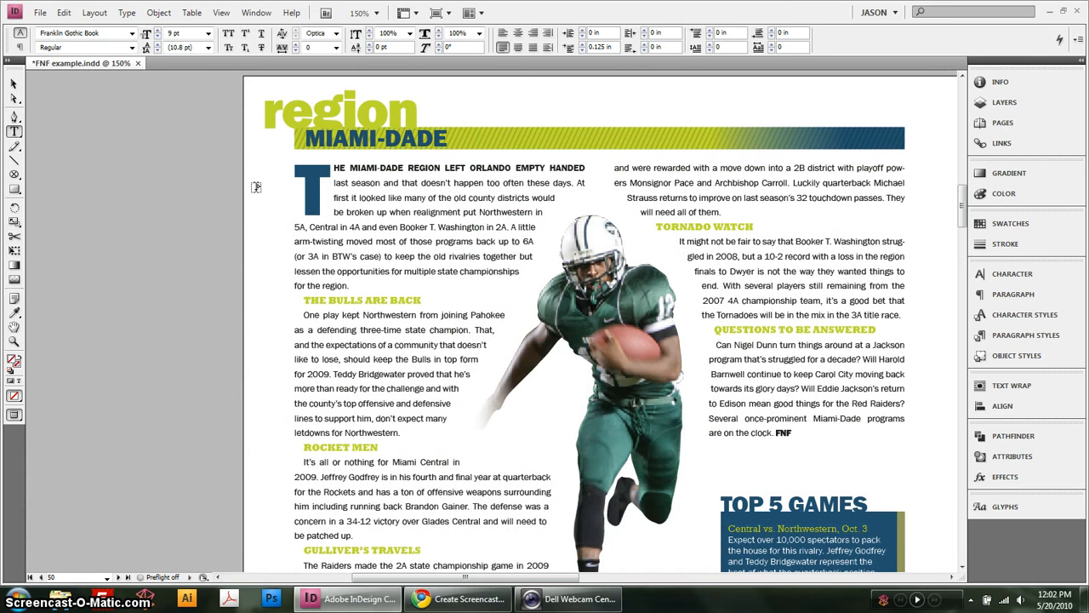
{"action": "key", "text": "ctrl+alt+0"}
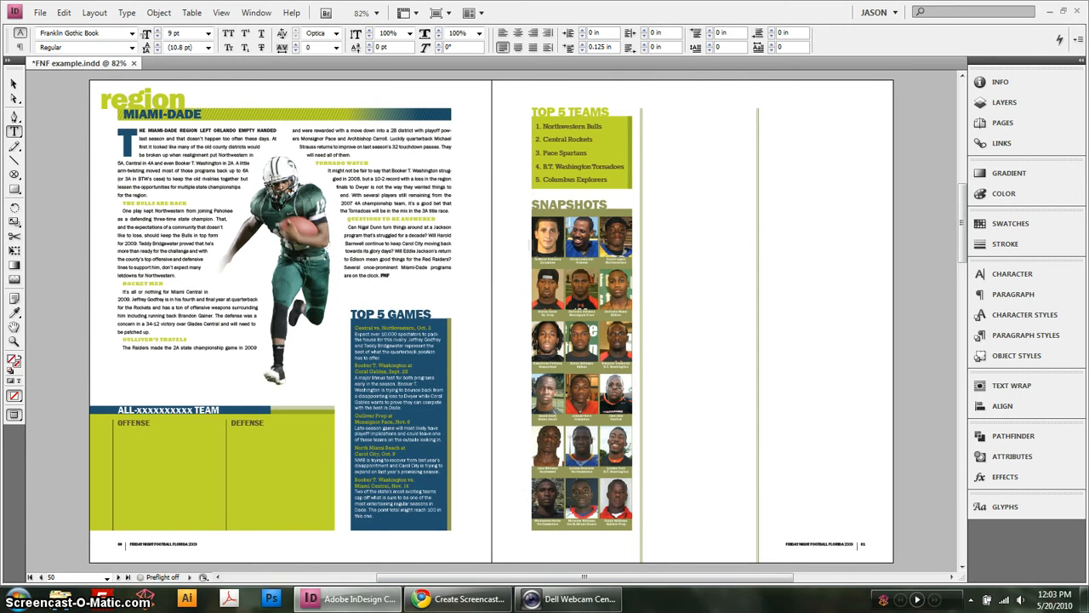
- Resize the two-column story frame from its lower edge to a height of 6.4 in
{"action": "key", "text": "Escape"}
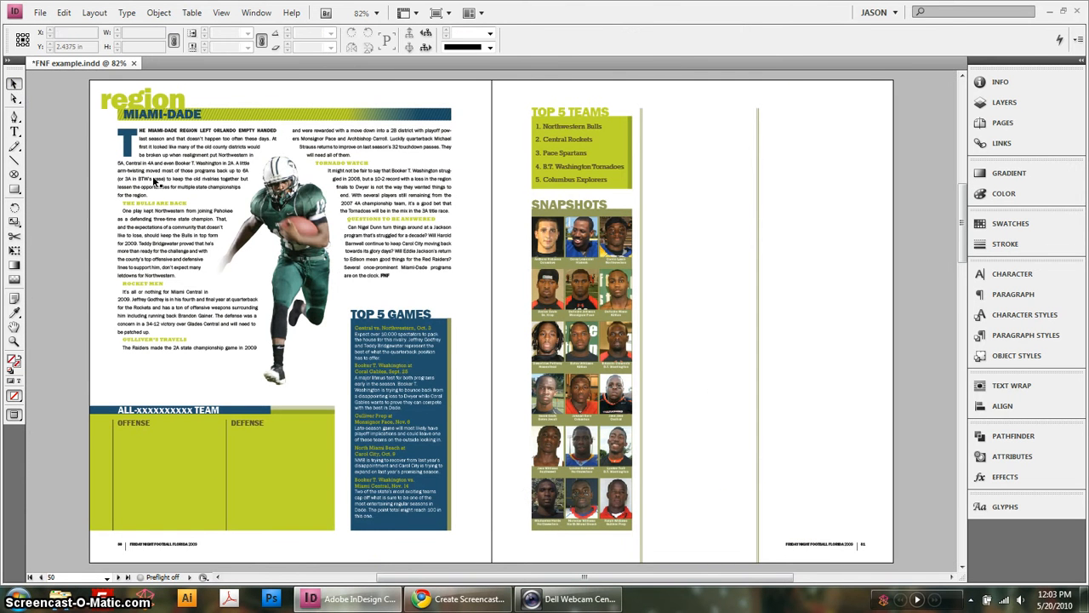
{"action": "left_click", "coordinate": [155, 180]}
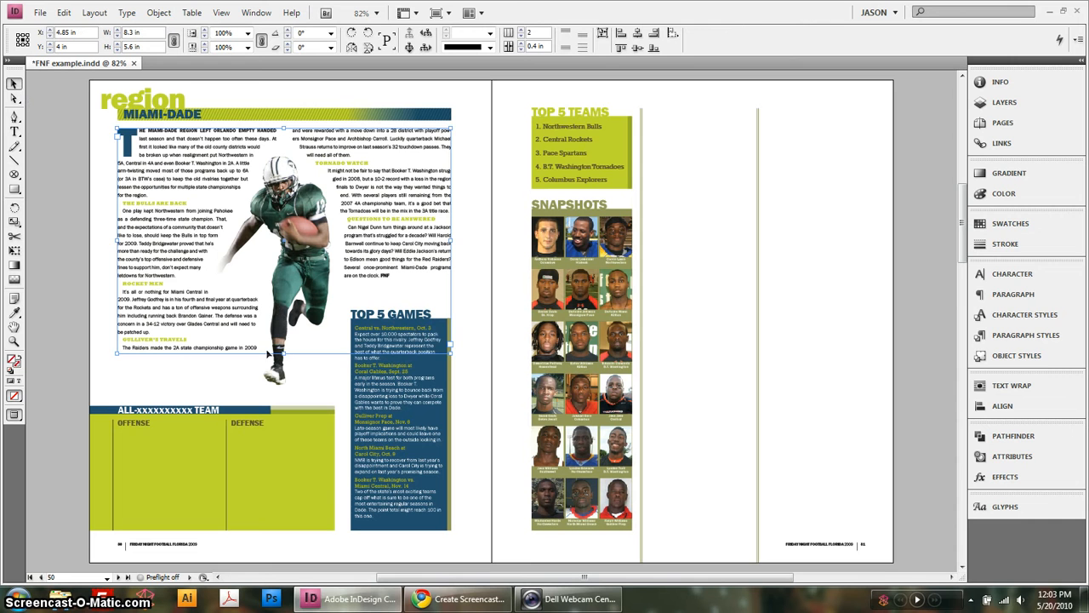
{"action": "left_click_drag", "start_coordinate": [284, 351], "coordinate": [291, 341]}
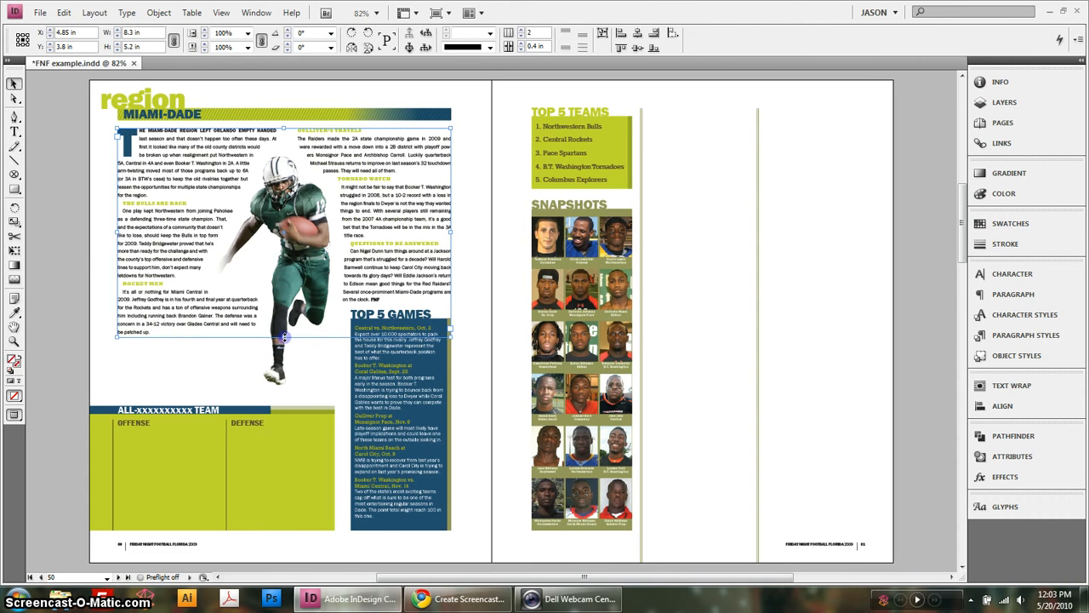
{"action": "left_click_drag", "start_coordinate": [284, 337], "coordinate": [284, 367]}
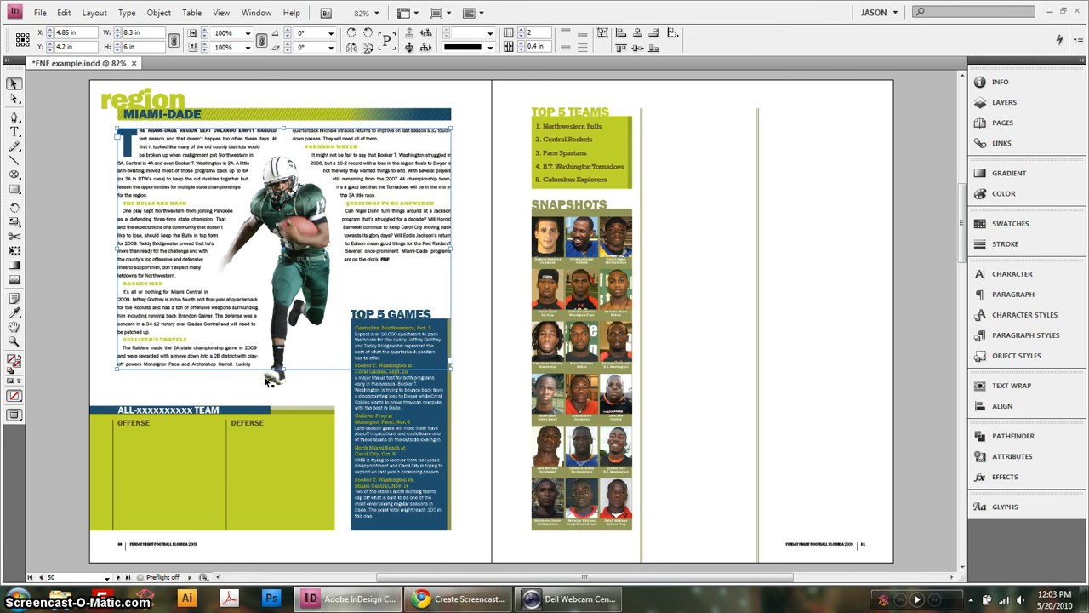
{"action": "left_click_drag", "start_coordinate": [282, 372], "coordinate": [281, 387]}
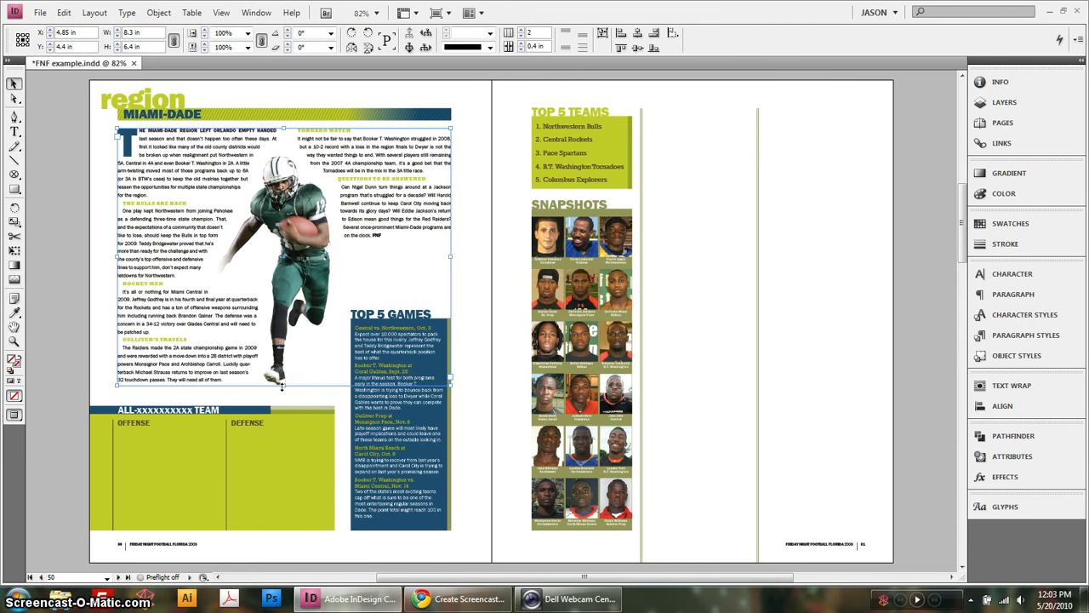
{"action": "left_click", "coordinate": [210, 399]}
{"action": "scroll", "coordinate": [281, 383], "scroll_direction": "left", "scroll_amount": 3}
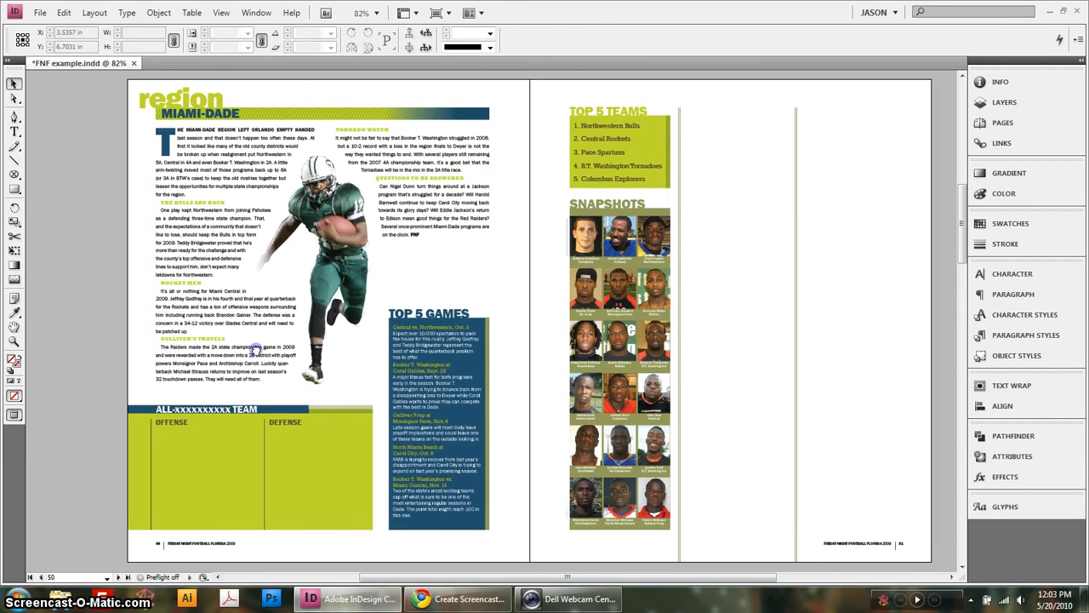
- Apply the Text Bold Character character style to the running back's name in the ROCKET MEN paragraph
{"action": "key", "text": "w"}
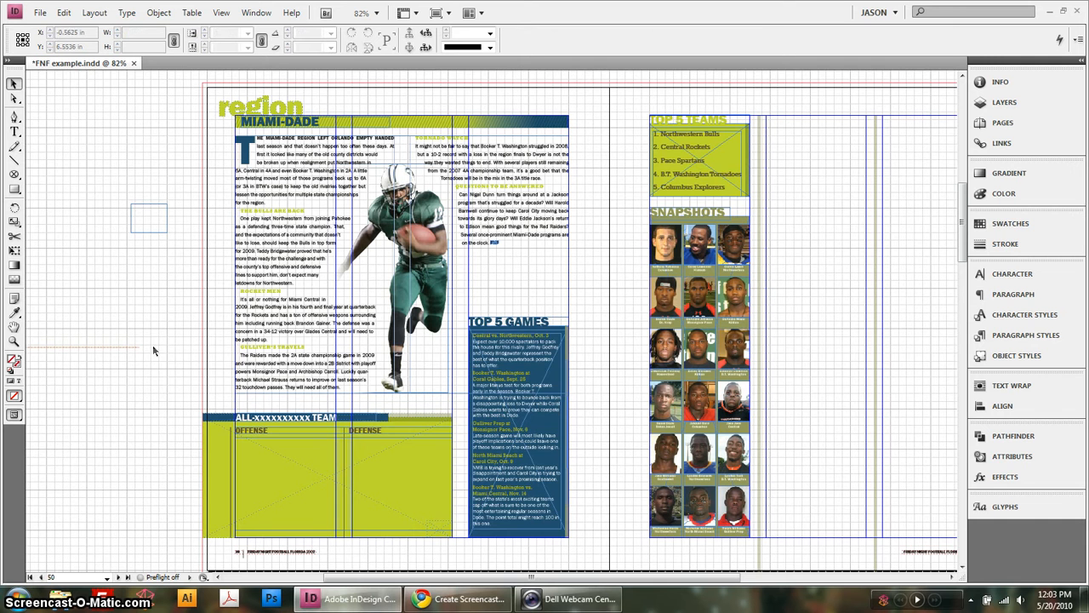
{"action": "key", "text": "z"}
{"action": "left_click_drag", "start_coordinate": [217, 376], "coordinate": [479, 265]}
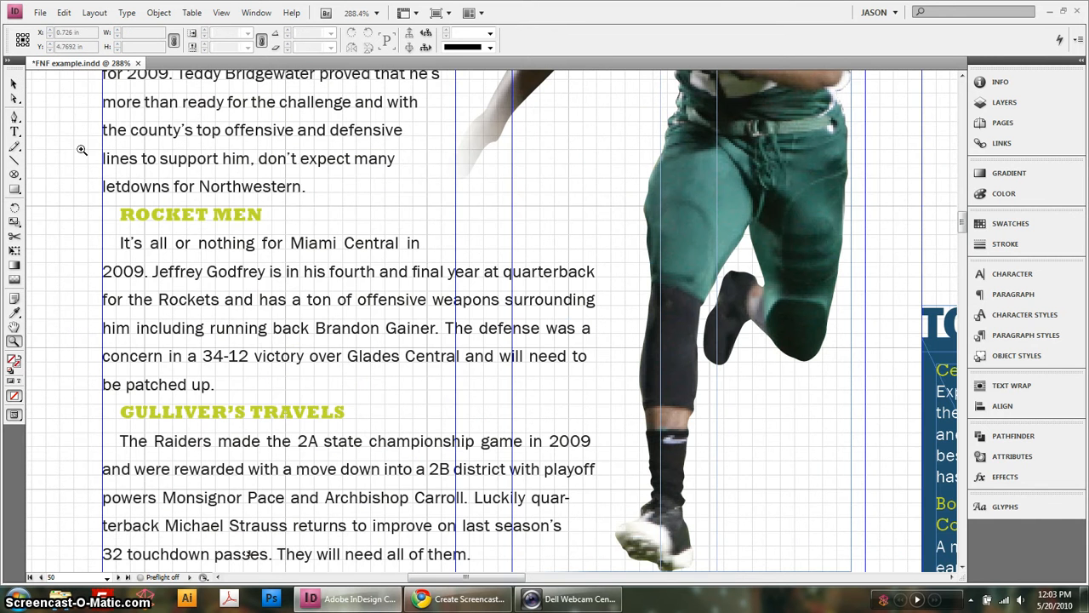
{"action": "left_click", "coordinate": [16, 84]}
{"action": "double_click", "coordinate": [349, 325]}
{"action": "left_click_drag", "start_coordinate": [316, 327], "coordinate": [434, 324]}
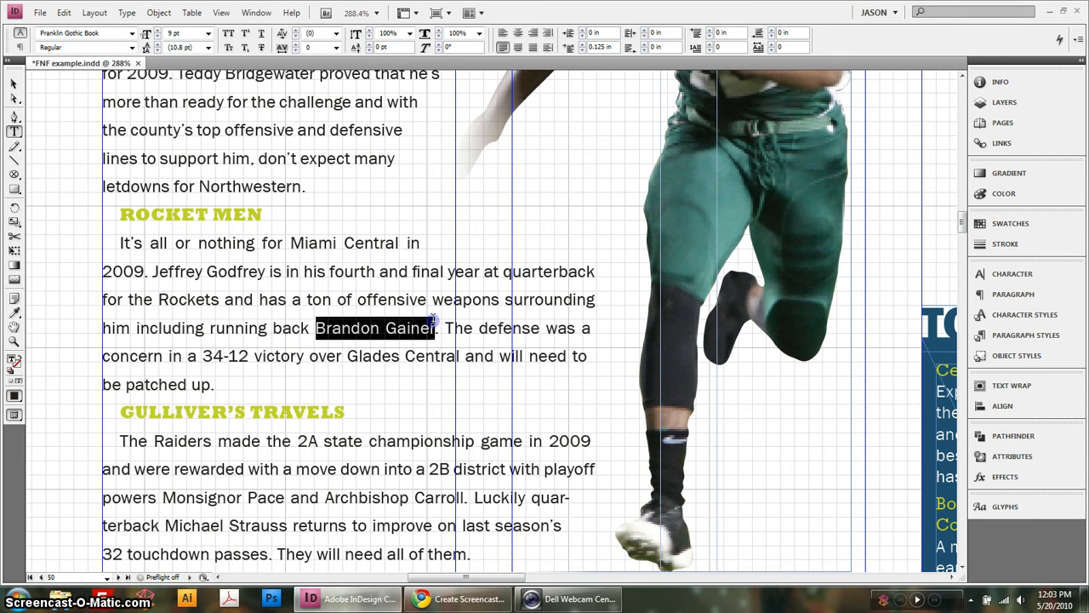
{"action": "left_click", "coordinate": [1030, 313]}
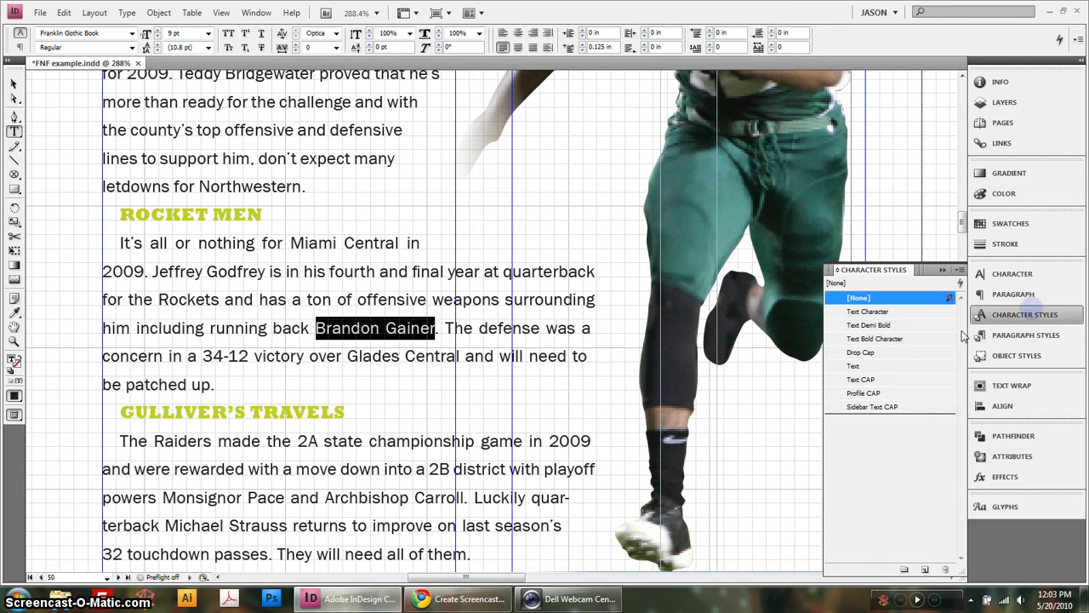
{"action": "left_click", "coordinate": [885, 327]}
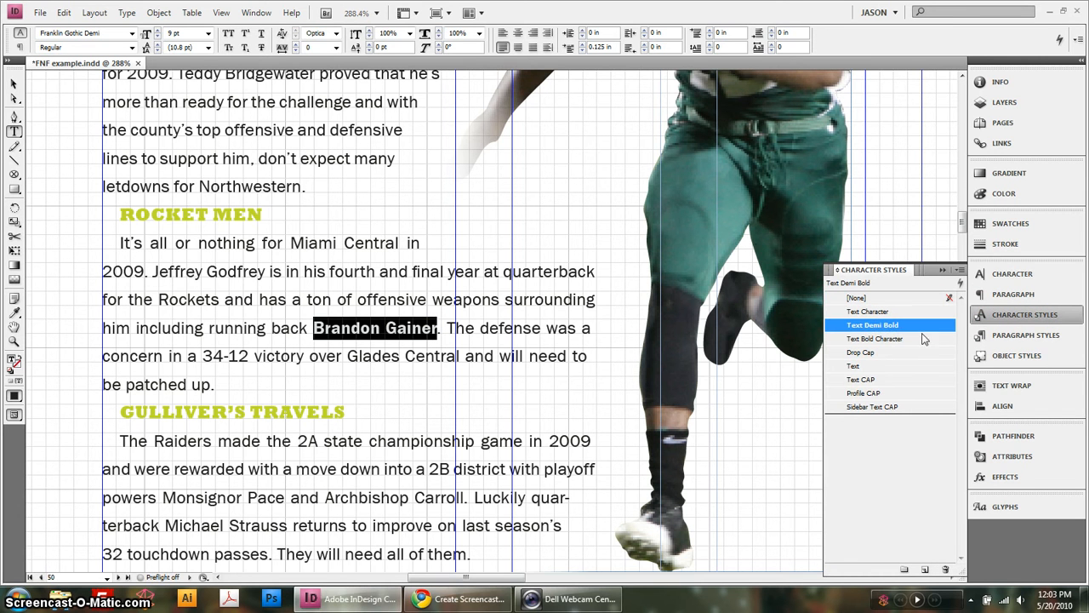
{"action": "left_click", "coordinate": [908, 341]}
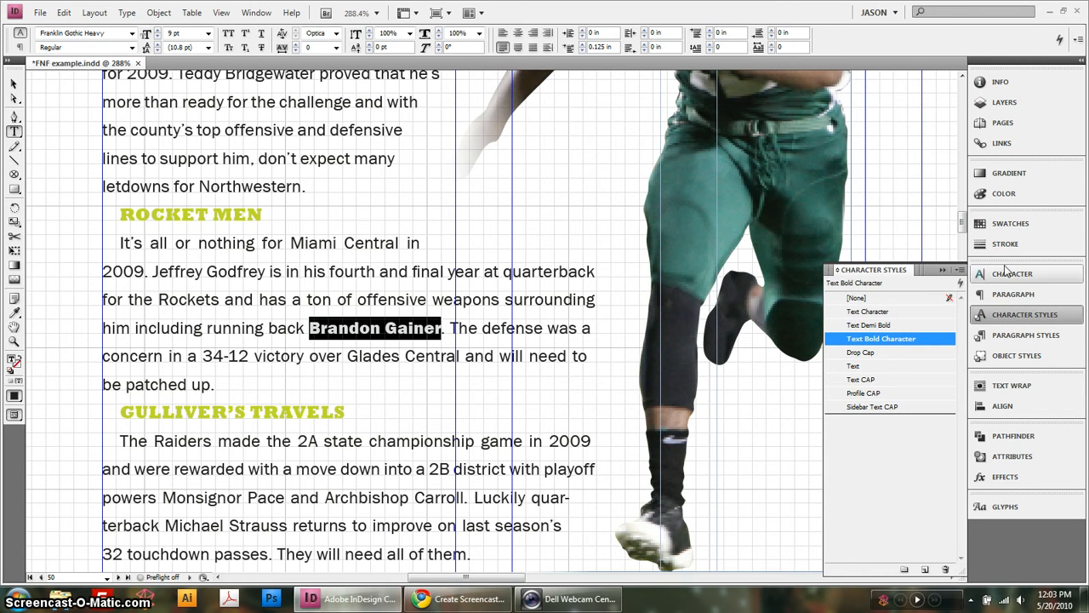
- Color the running back's name with the PANTONE 180 U swatch
{"action": "left_click", "coordinate": [1017, 224]}
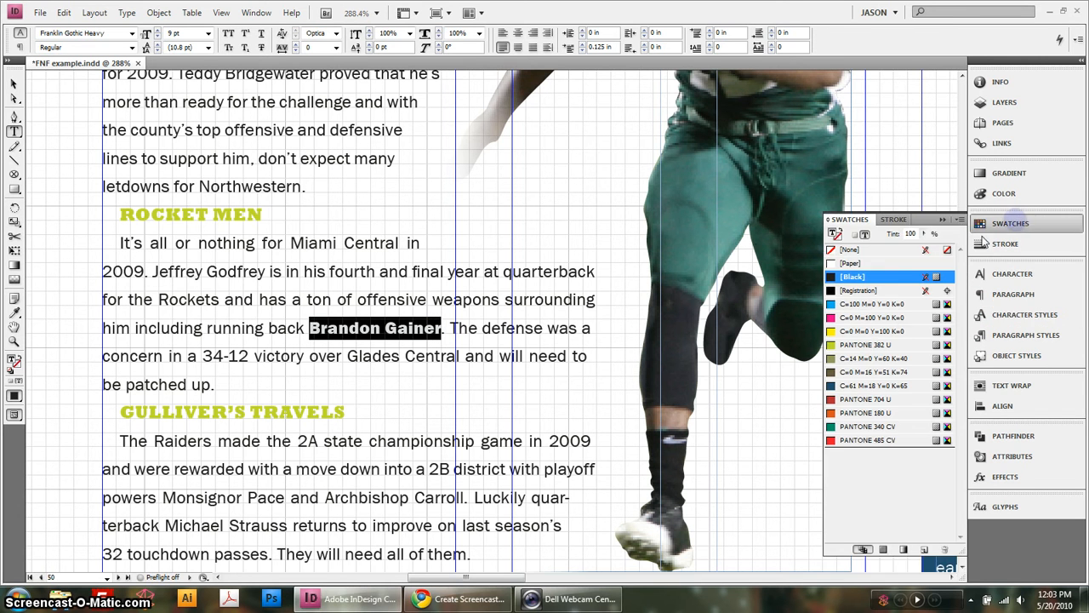
{"action": "left_click", "coordinate": [862, 414]}
{"action": "left_click", "coordinate": [415, 338]}
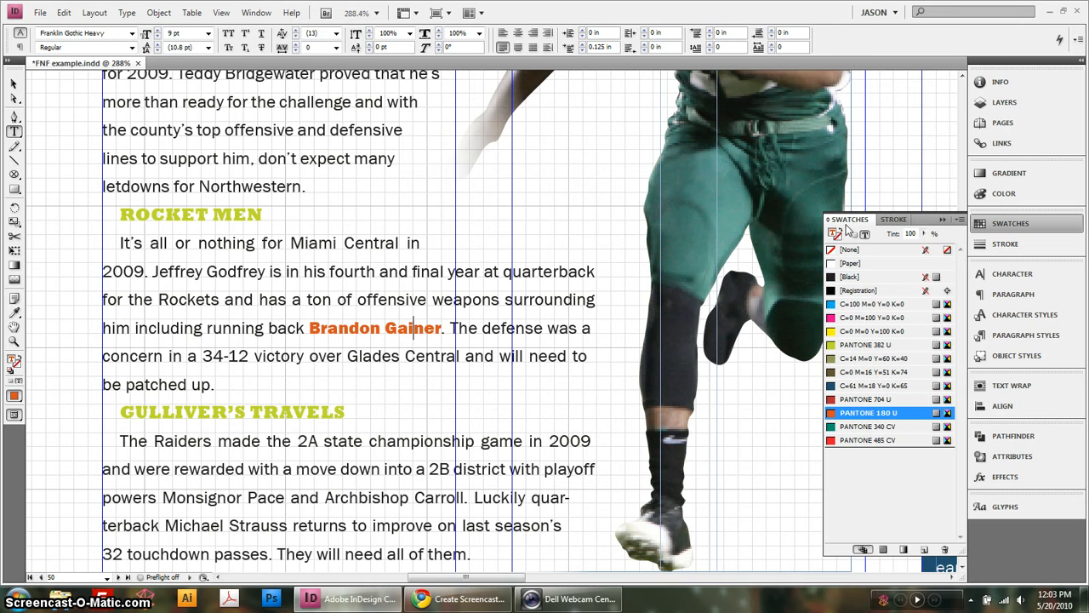
{"action": "left_click", "coordinate": [15, 82]}
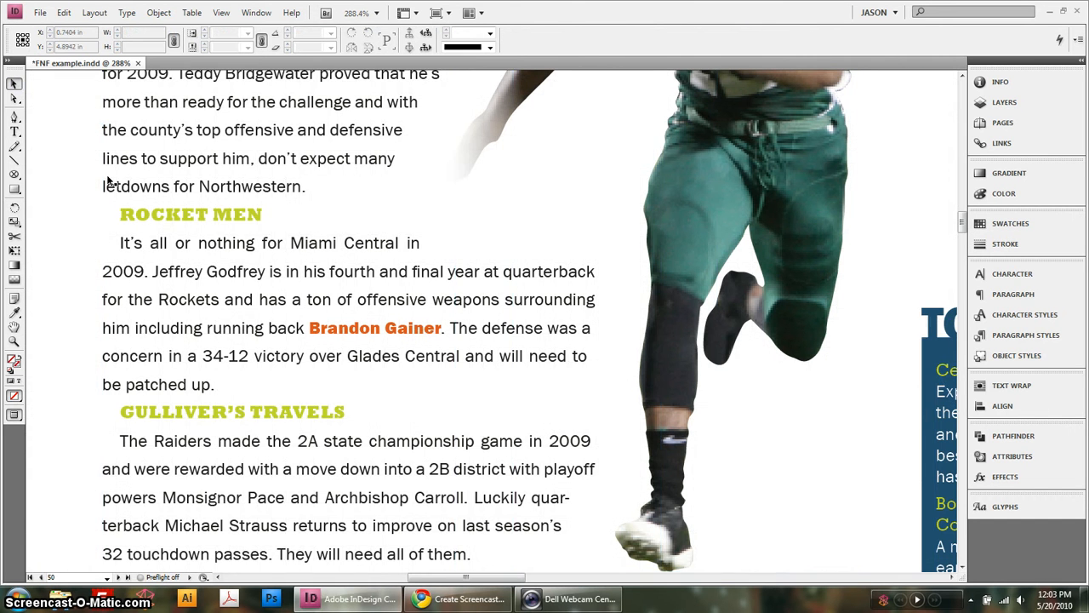
- Move the thin 2 pt rule from the pasteboard beneath the running back's name, shorten it to about 2.57 in, and preview the spread
{"action": "scroll", "coordinate": [256, 221], "scroll_direction": "left", "scroll_amount": 5}
{"action": "left_click_drag", "start_coordinate": [128, 384], "coordinate": [888, 291]}
{"action": "left_click_drag", "start_coordinate": [842, 225], "coordinate": [347, 235]}
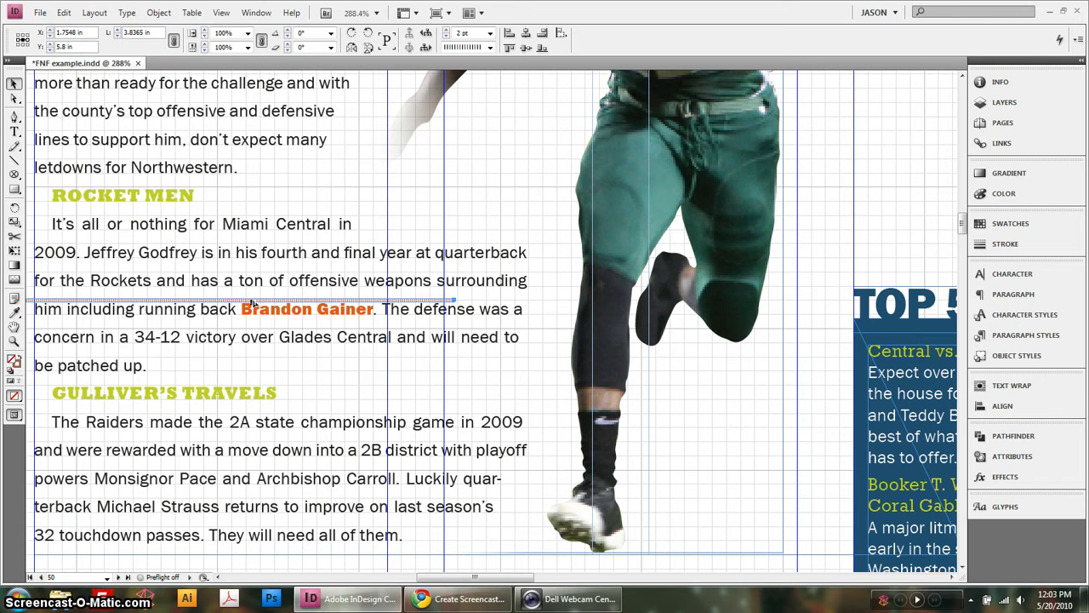
{"action": "left_click_drag", "start_coordinate": [252, 302], "coordinate": [583, 324]}
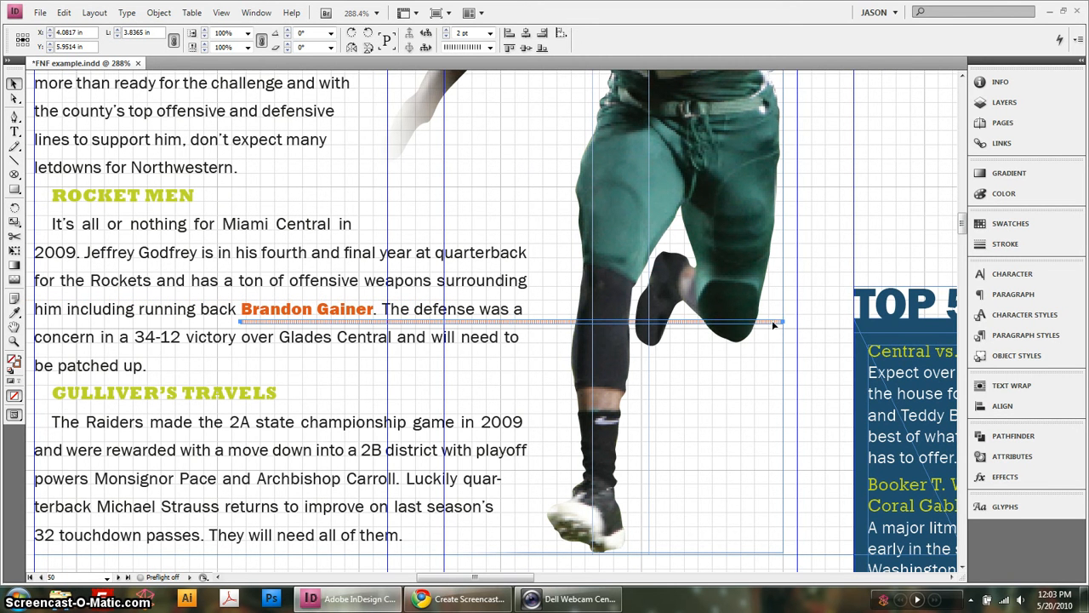
{"action": "left_click_drag", "start_coordinate": [783, 322], "coordinate": [604, 322]}
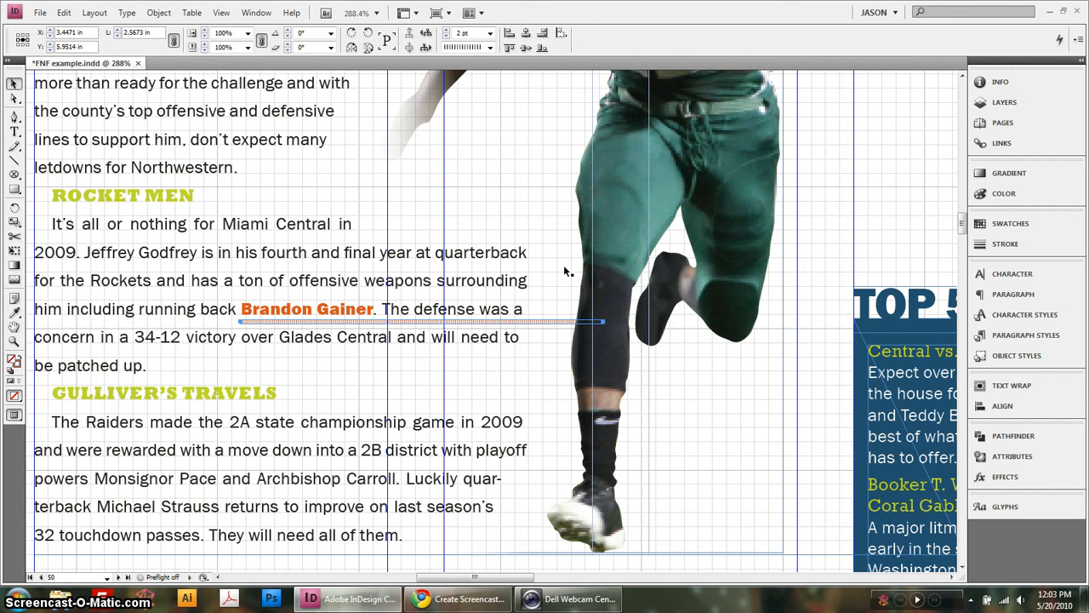
{"action": "key", "text": "ctrl+alt+0"}
{"action": "left_click", "coordinate": [469, 304]}
{"action": "key", "text": "w"}
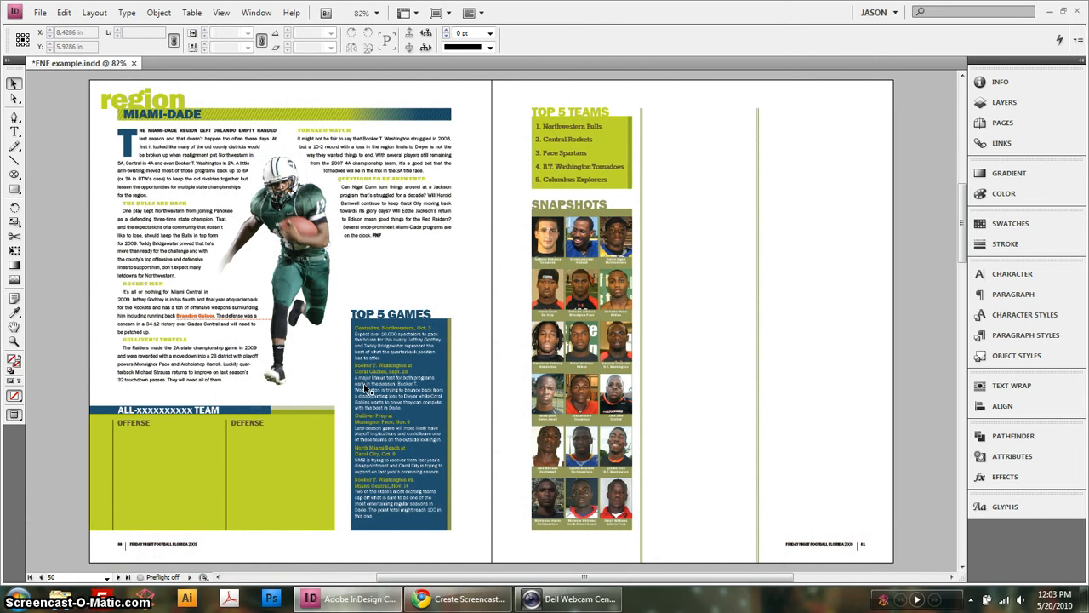
- Place all stars.txt in the text frame under the OFFENSE and DEFENSE headings of the all-star team box
{"action": "key", "text": "w"}
{"action": "left_click_drag", "start_coordinate": [229, 394], "coordinate": [399, 366]}
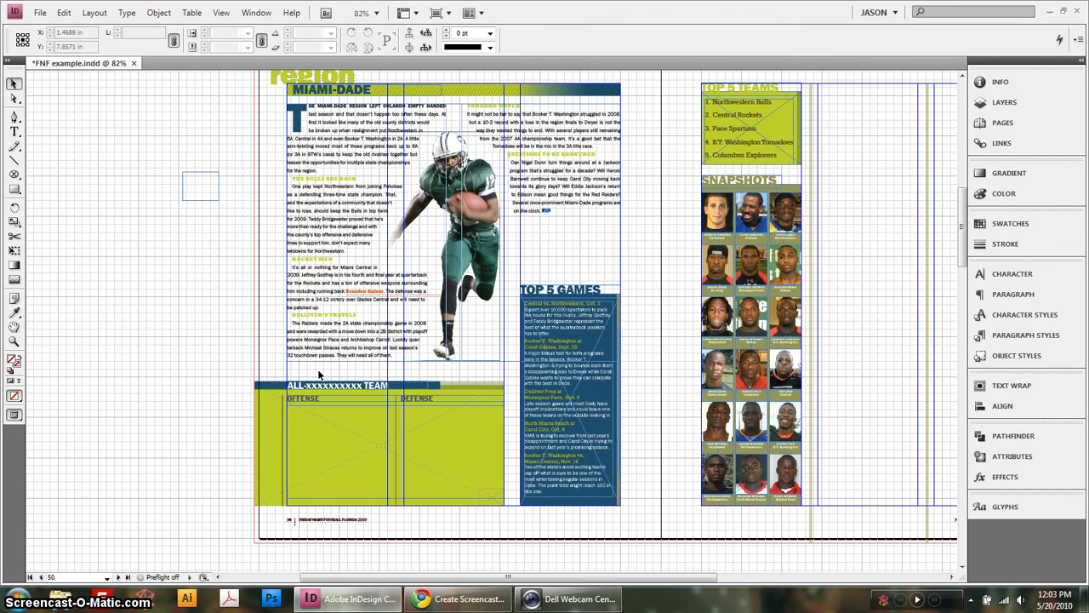
{"action": "key", "text": "z"}
{"action": "left_click_drag", "start_coordinate": [263, 352], "coordinate": [555, 526]}
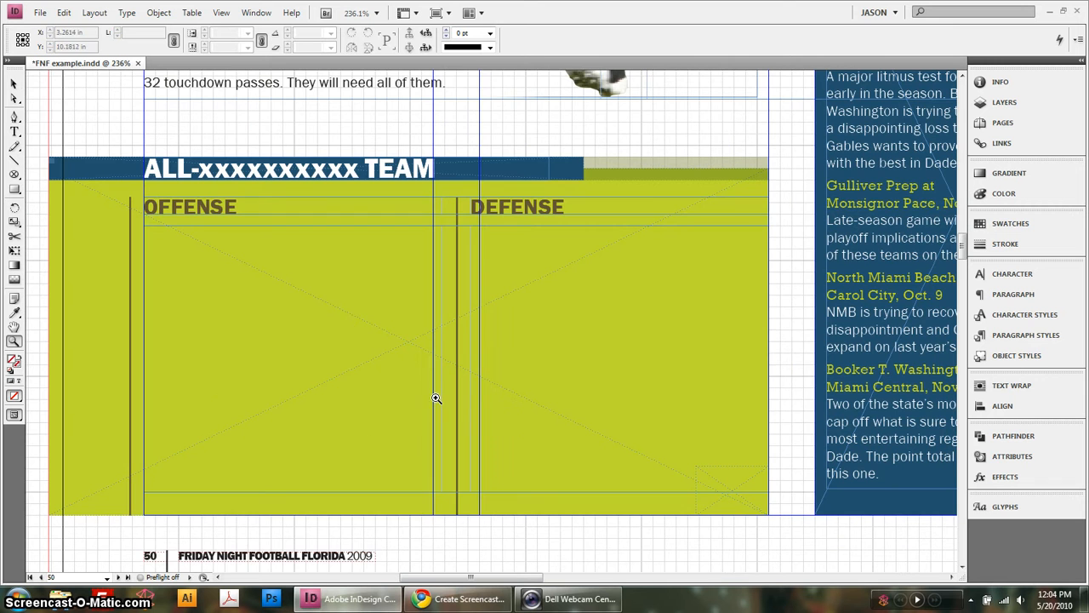
{"action": "left_click", "coordinate": [15, 131]}
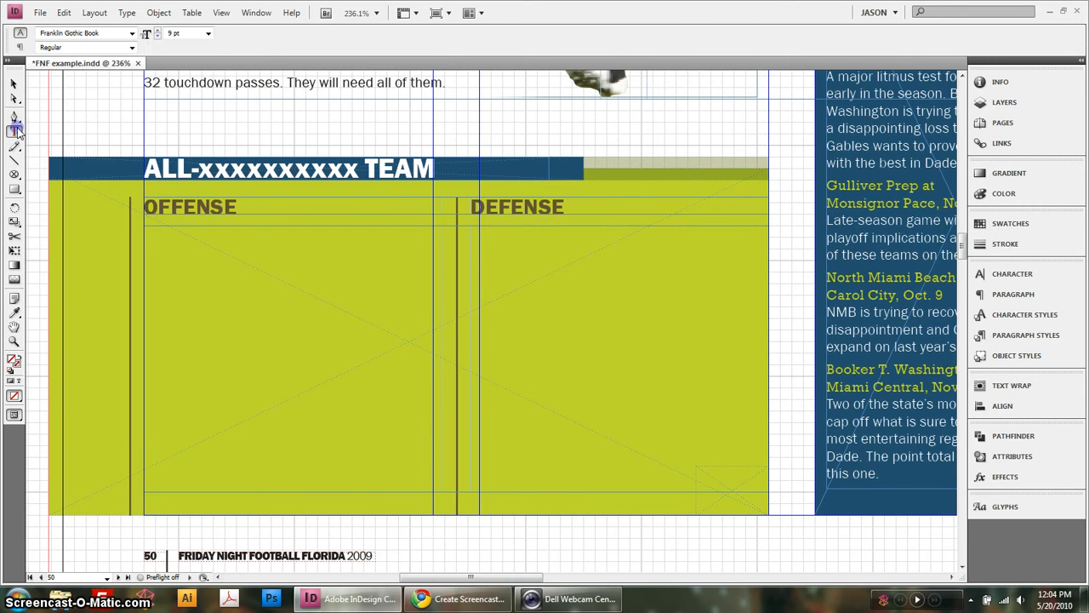
{"action": "left_click", "coordinate": [184, 256]}
{"action": "key", "text": "ctrl+d"}
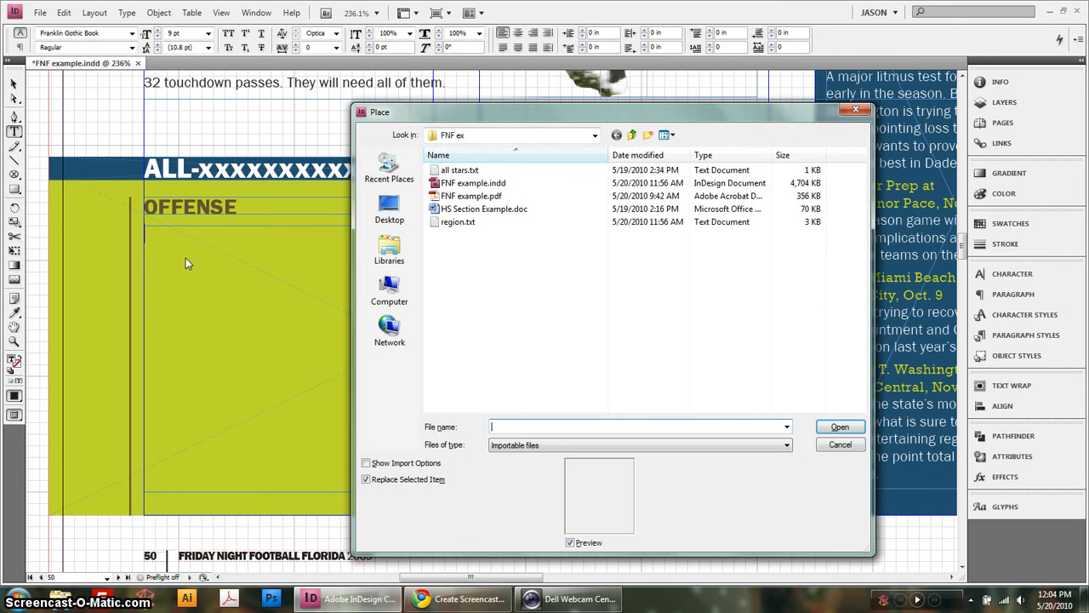
{"action": "left_click", "coordinate": [528, 171]}
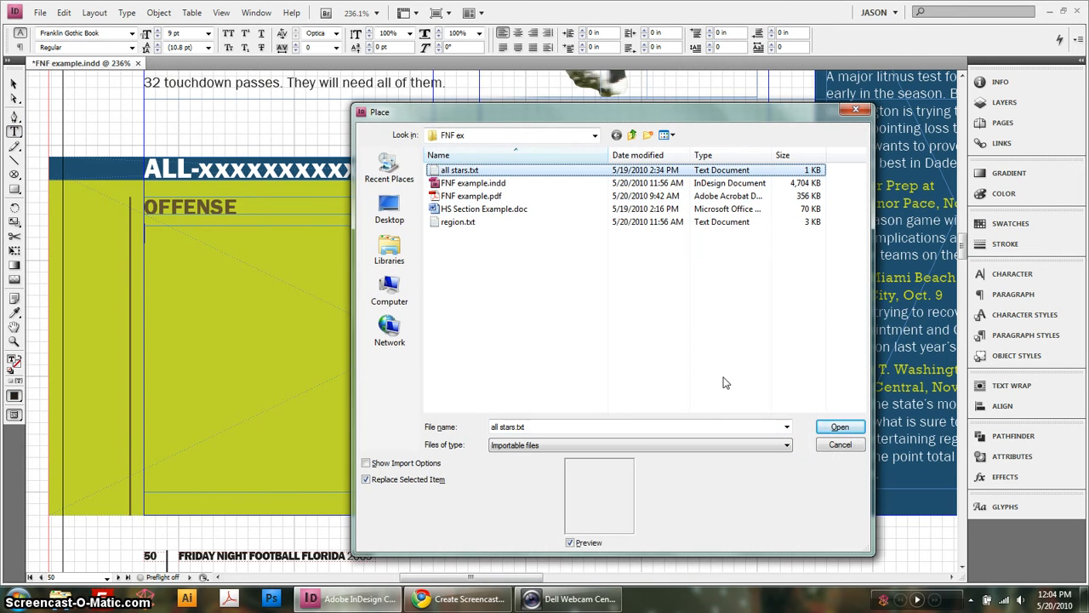
{"action": "left_click", "coordinate": [846, 433]}
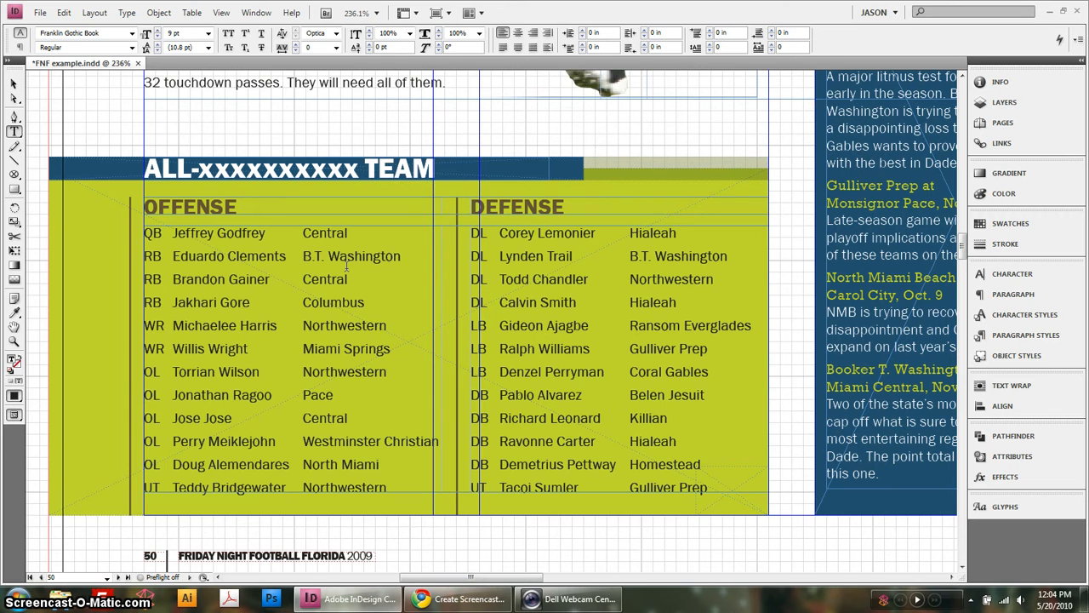
- Apply the All-Star Team paragraph style to the whole placed roster and clear its local overrides
{"action": "key", "text": "ctrl+a"}
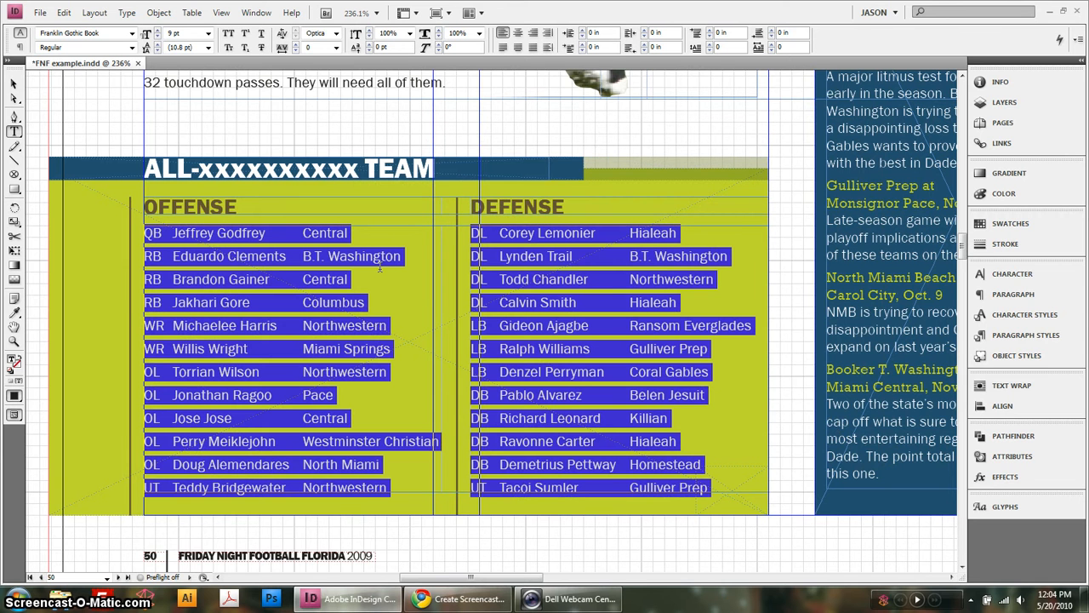
{"action": "left_click", "coordinate": [1025, 337]}
{"action": "left_click", "coordinate": [906, 570]}
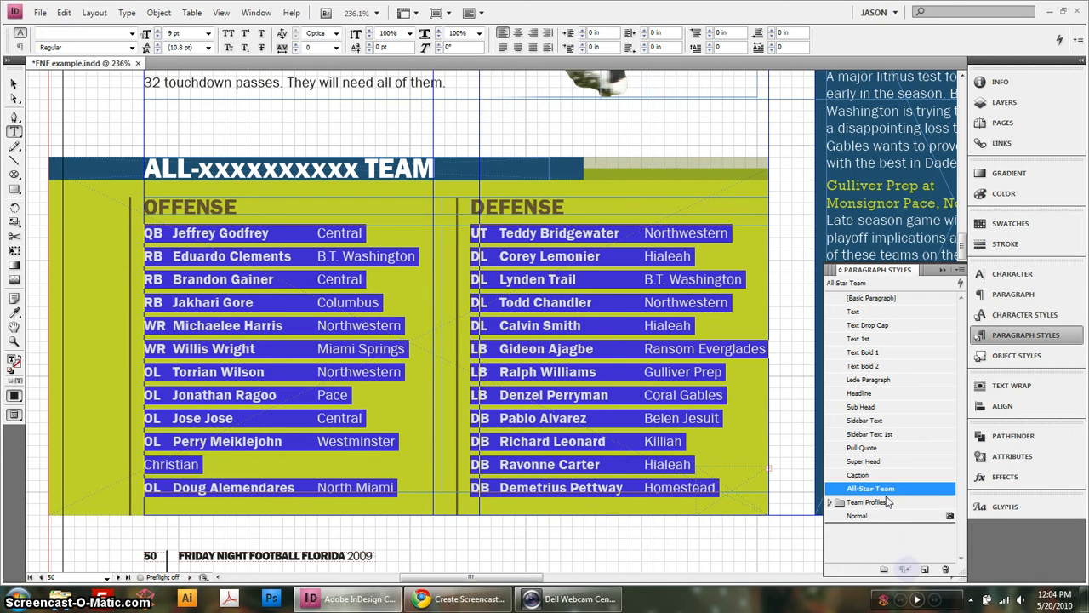
- Preview the all-star team box without guides and examine the offensive lineman's entry whose school name wraps onto a second line
{"action": "left_click", "coordinate": [509, 547]}
{"action": "key", "text": "w"}
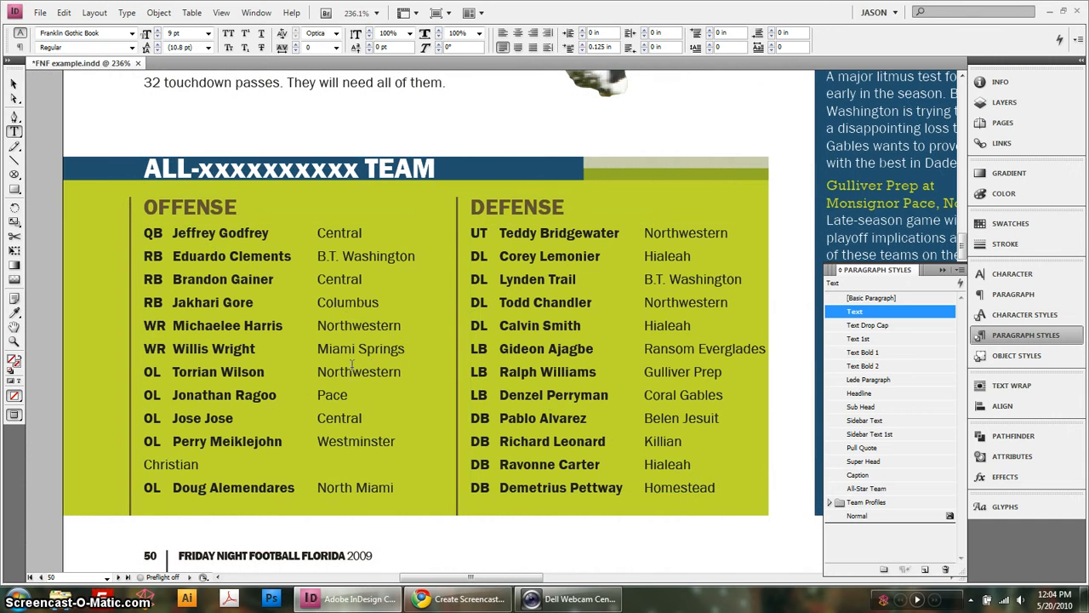
{"action": "double_click", "coordinate": [351, 372]}
{"action": "key", "text": "ctrl+a"}
{"action": "left_click", "coordinate": [353, 372]}
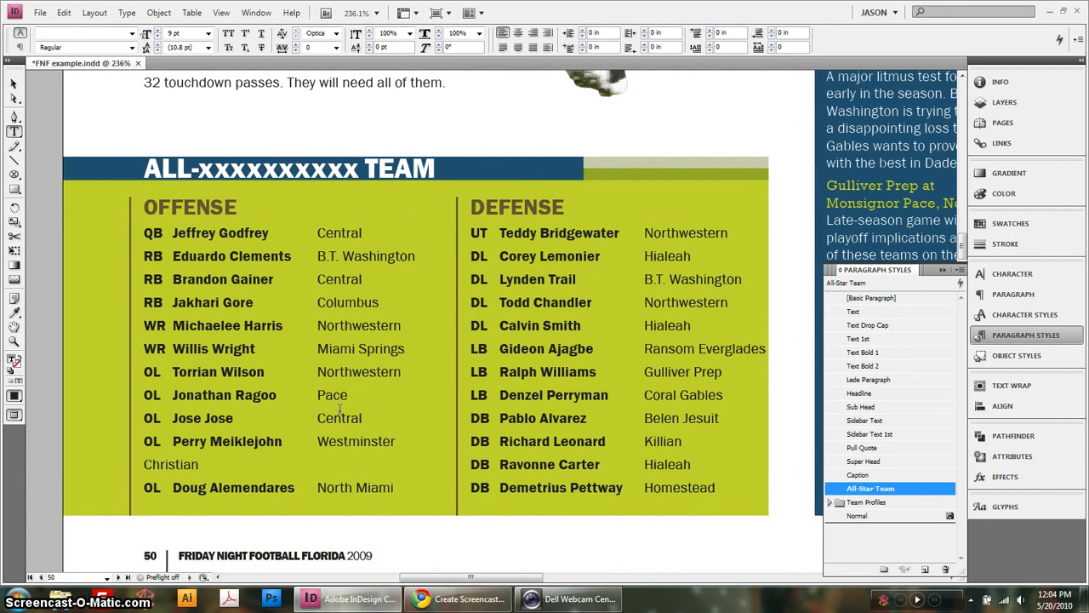
{"action": "left_click_drag", "start_coordinate": [252, 441], "coordinate": [283, 463]}
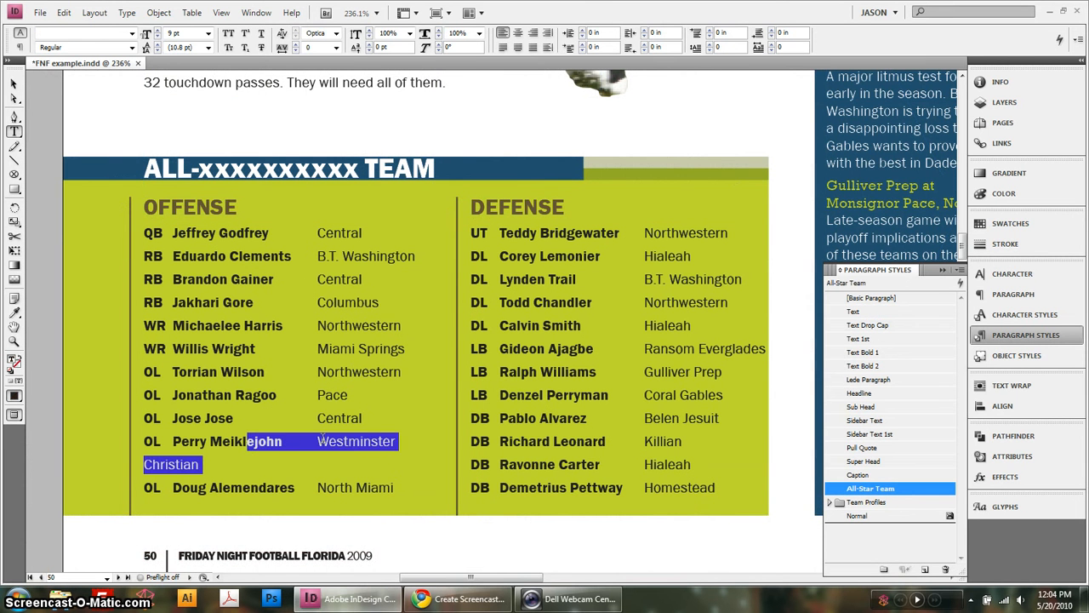
{"action": "left_click", "coordinate": [314, 441]}
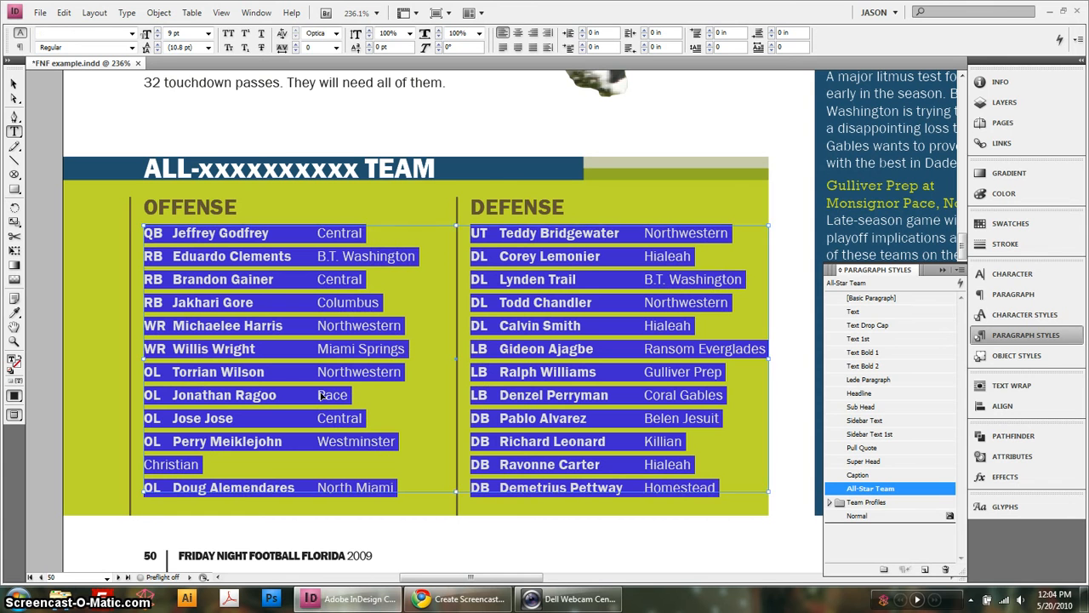
- Move the tab stop before the school names to 1.375 in for the whole all-star roster
{"action": "key", "text": "ctrl+shift+t"}
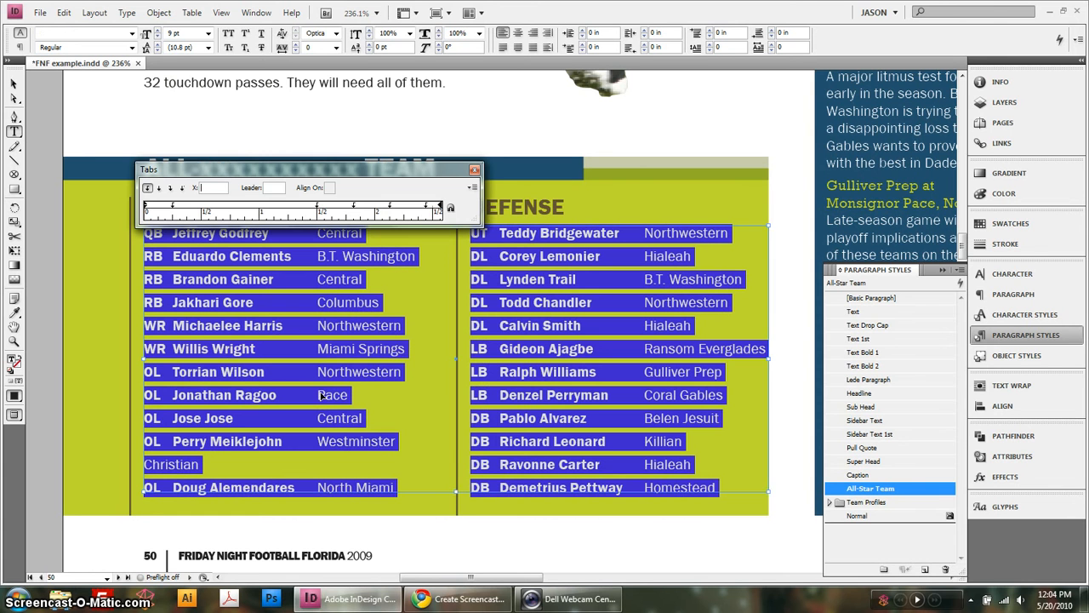
{"action": "left_click_drag", "start_coordinate": [202, 177], "coordinate": [206, 115]}
{"action": "left_click", "coordinate": [320, 144]}
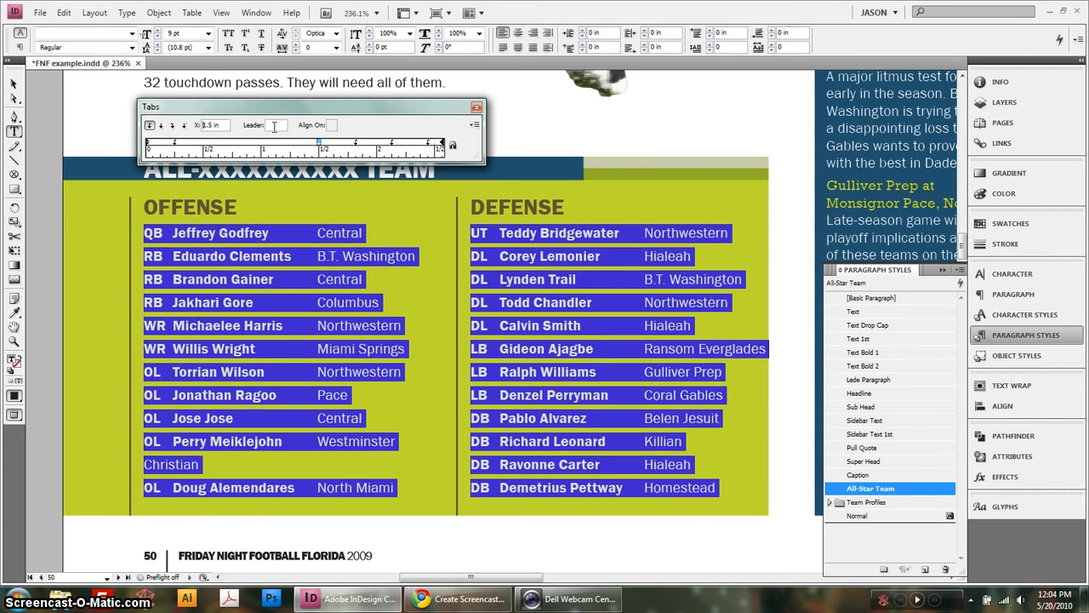
{"action": "left_click", "coordinate": [224, 126]}
{"action": "type", "text": "1.375"}
{"action": "key", "text": "Return"}
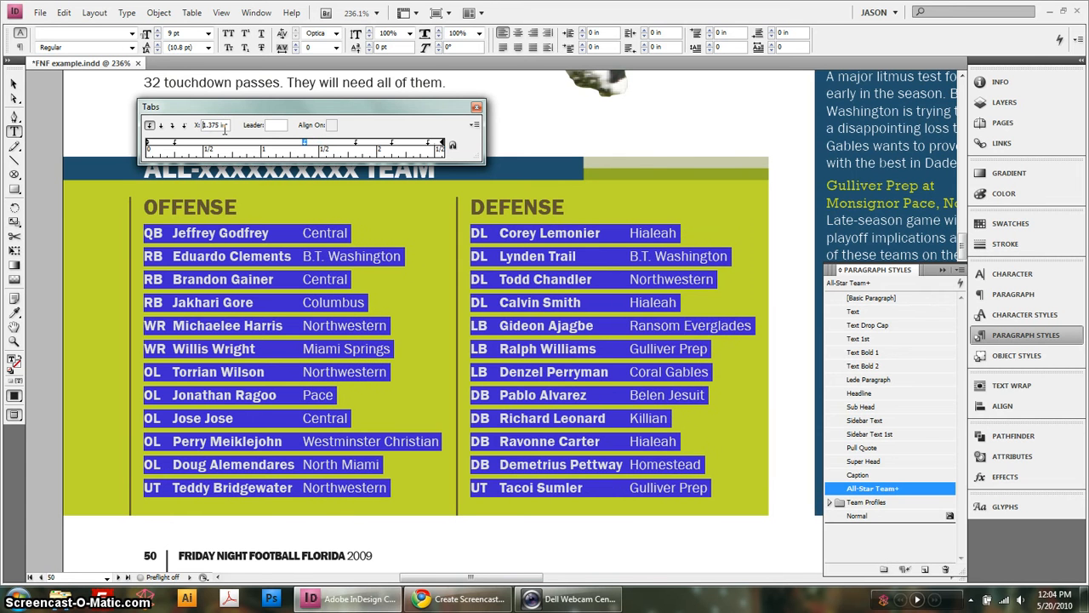
{"action": "left_click", "coordinate": [476, 106]}
- Replace the x placeholder in the all-star box heading with MIAMI-DADE and fit the spread in view
{"action": "left_click", "coordinate": [14, 82]}
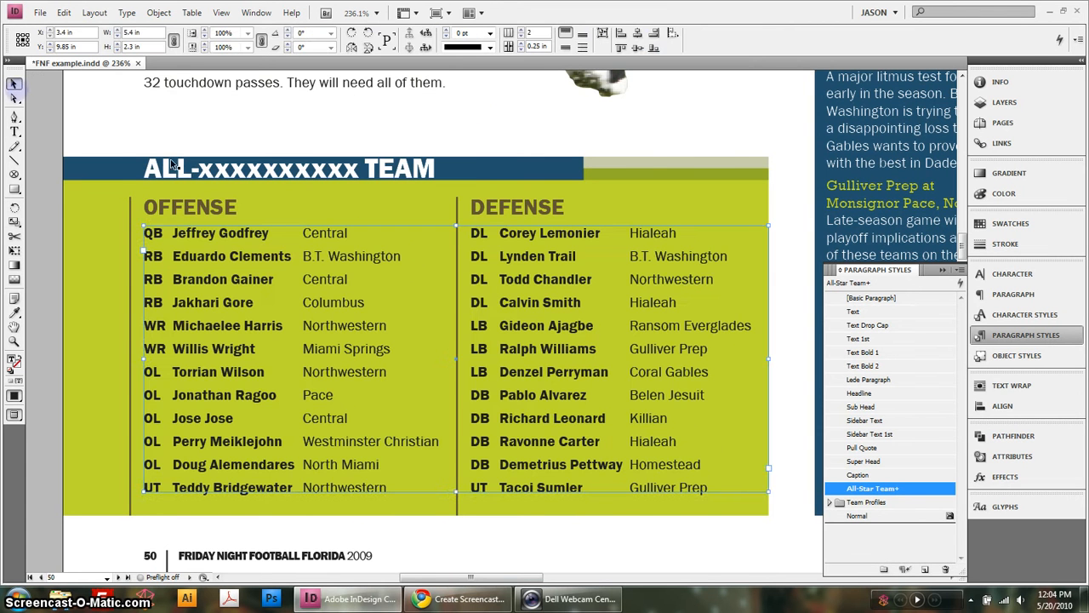
{"action": "left_click", "coordinate": [244, 137]}
{"action": "left_click", "coordinate": [14, 131]}
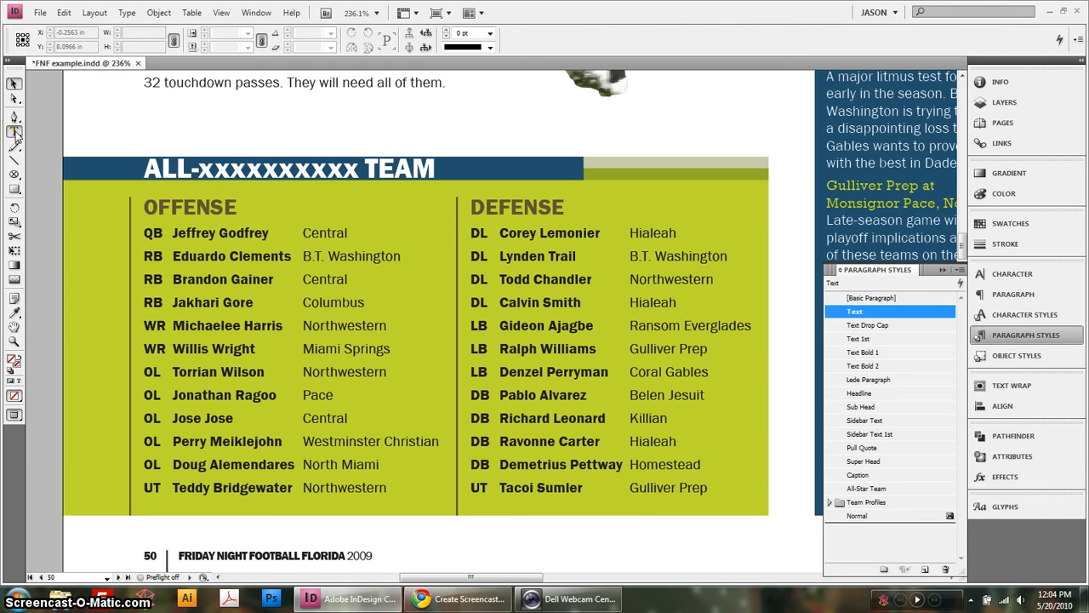
{"action": "double_click", "coordinate": [243, 167]}
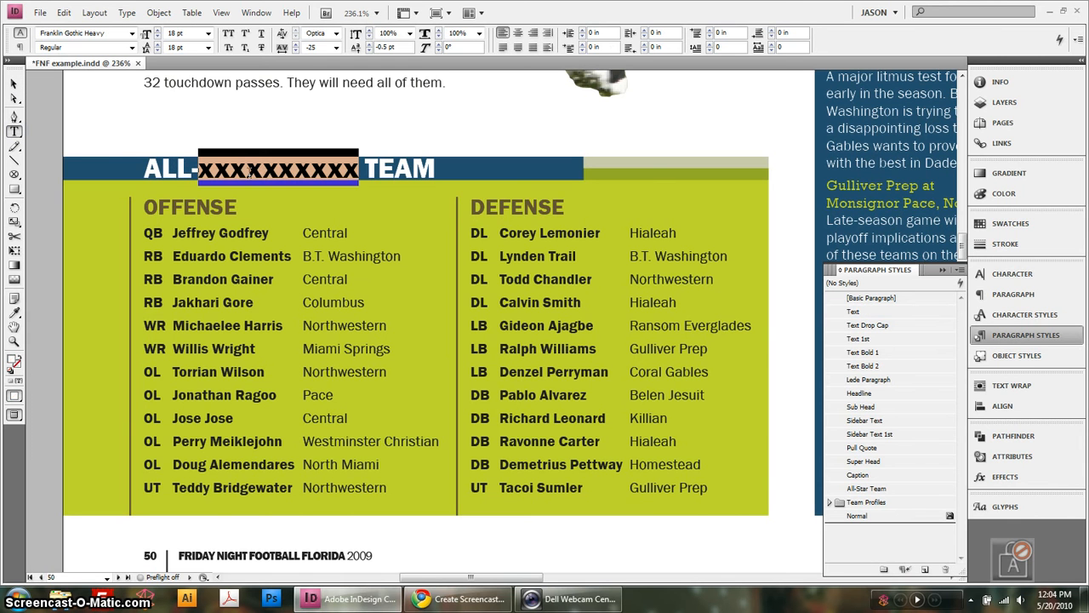
{"action": "type", "text": "MIAMI"}
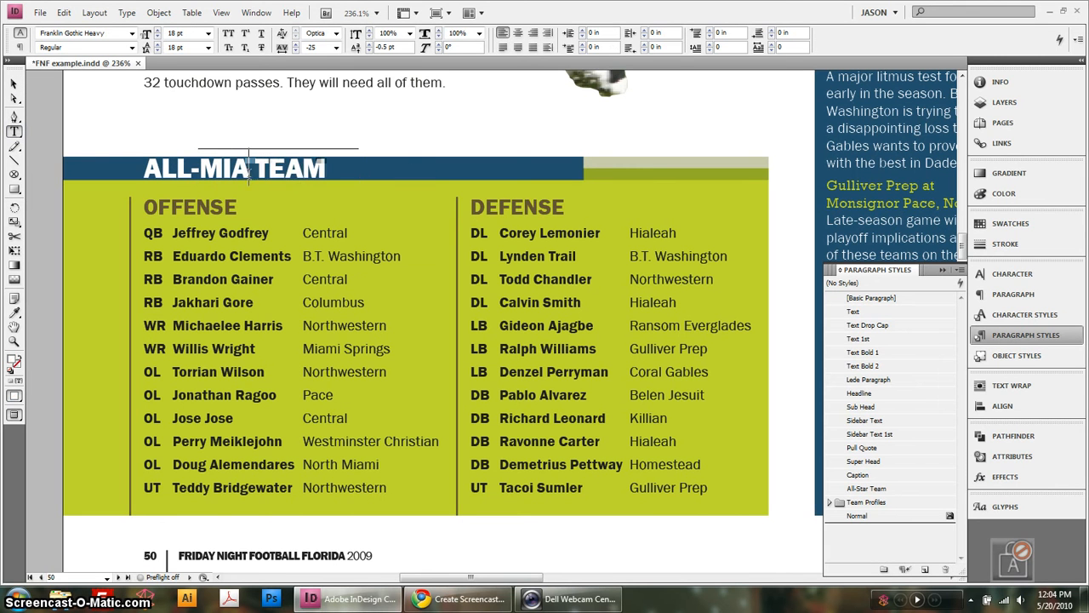
{"action": "type", "text": "-DADE"}
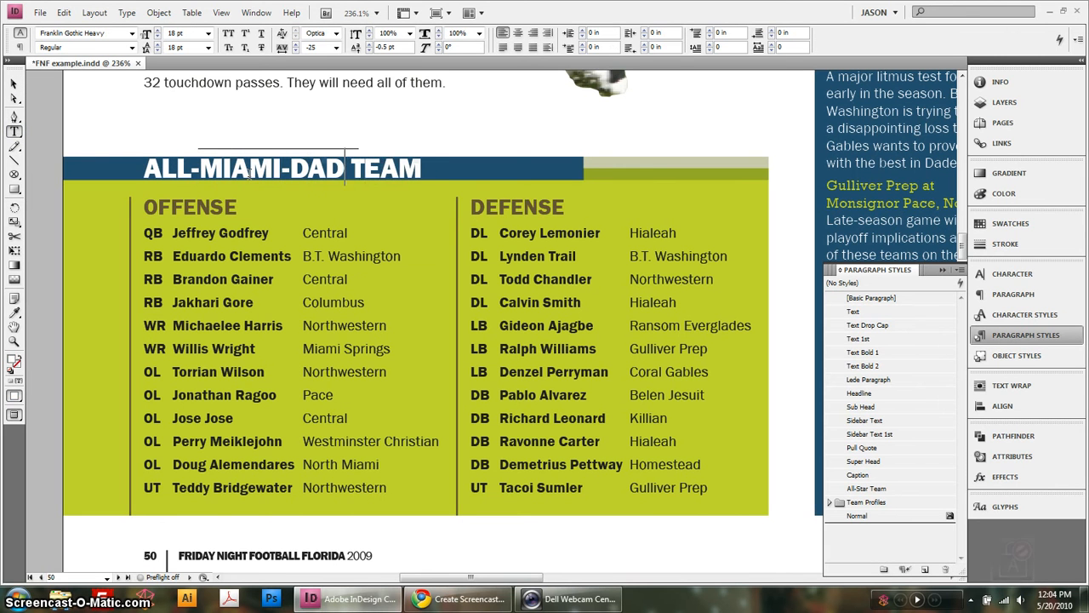
{"action": "left_click", "coordinate": [14, 84]}
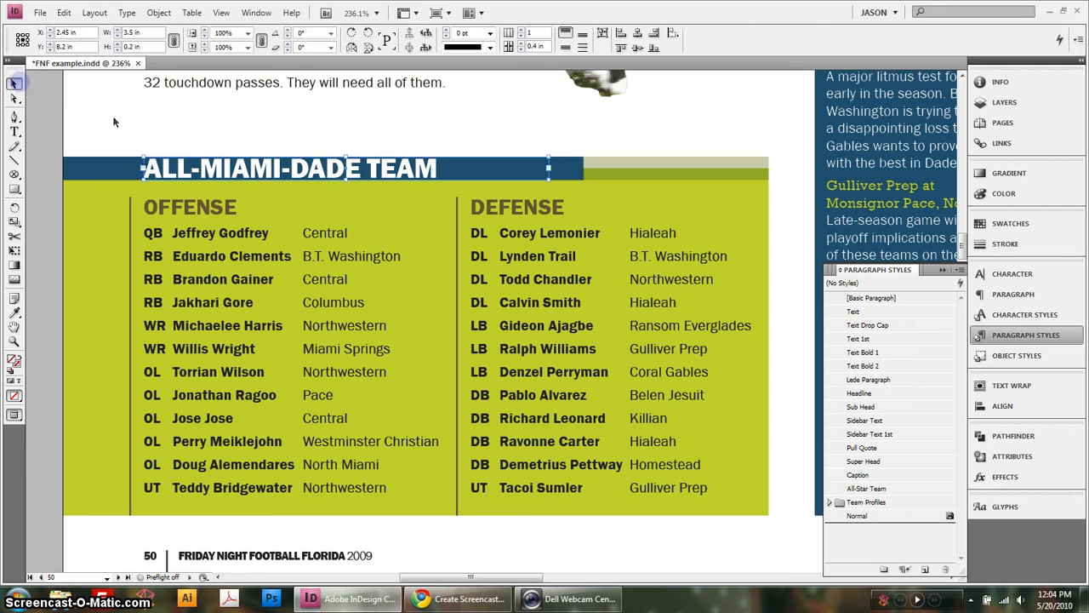
{"action": "left_click", "coordinate": [106, 111]}
{"action": "key", "text": "ctrl+alt+0"}
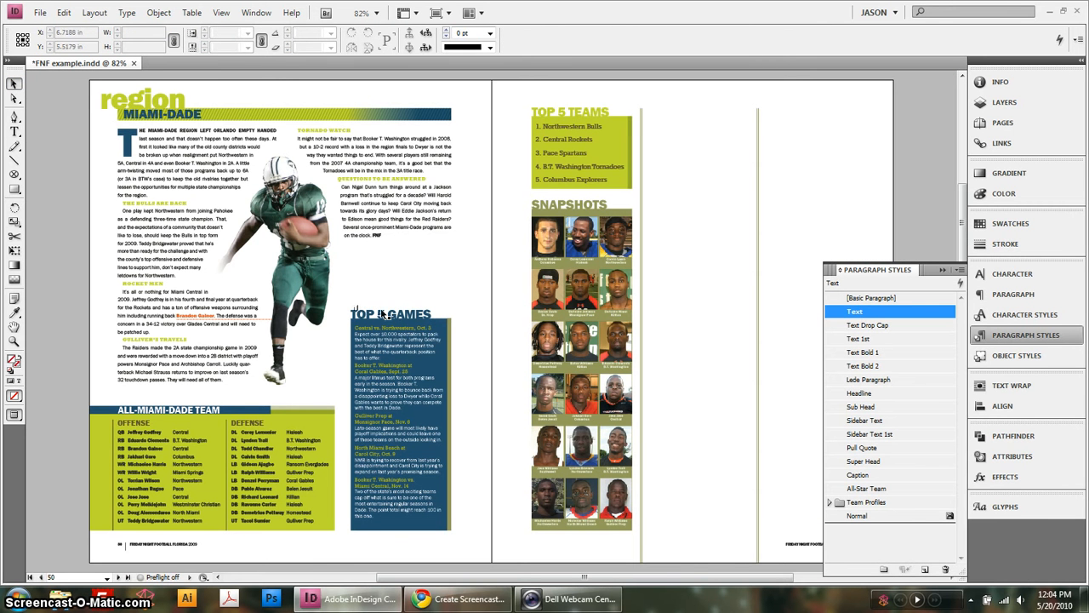
- Examine the Top 5 Games and Top 5 Teams sidebar text and the captioned player photos under Snapshots
{"action": "double_click", "coordinate": [405, 359]}
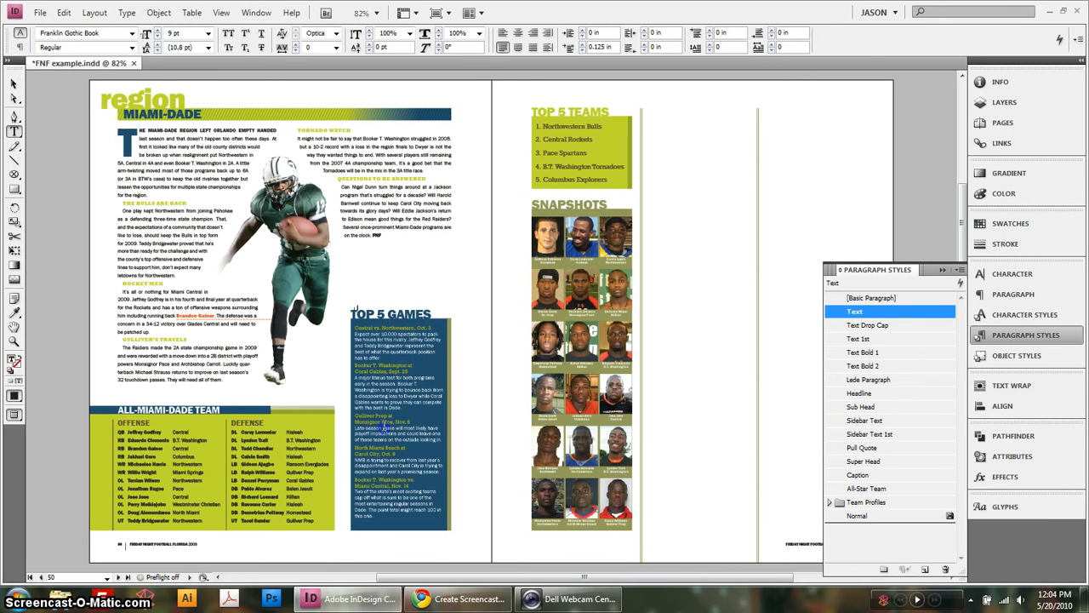
{"action": "left_click_drag", "start_coordinate": [376, 481], "coordinate": [355, 326]}
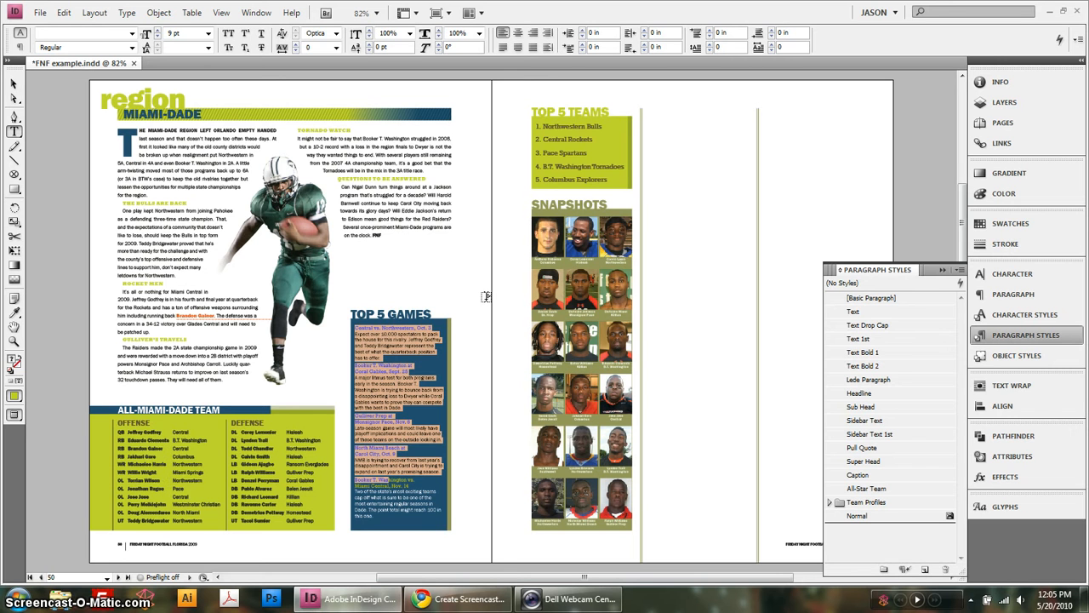
{"action": "left_click", "coordinate": [477, 256]}
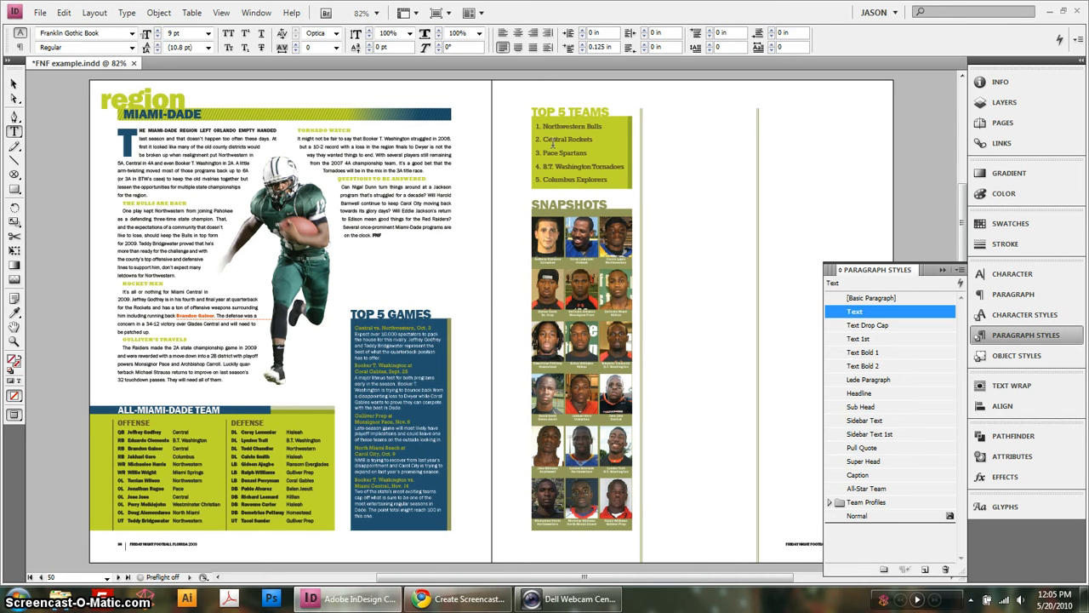
{"action": "left_click_drag", "start_coordinate": [552, 143], "coordinate": [497, 193]}
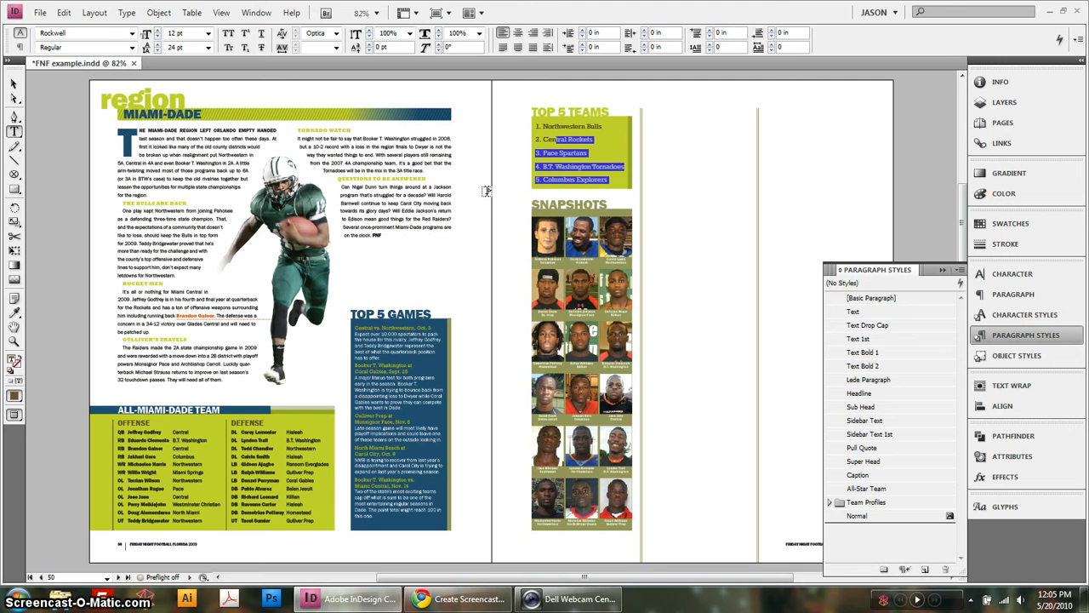
{"action": "left_click", "coordinate": [485, 191]}
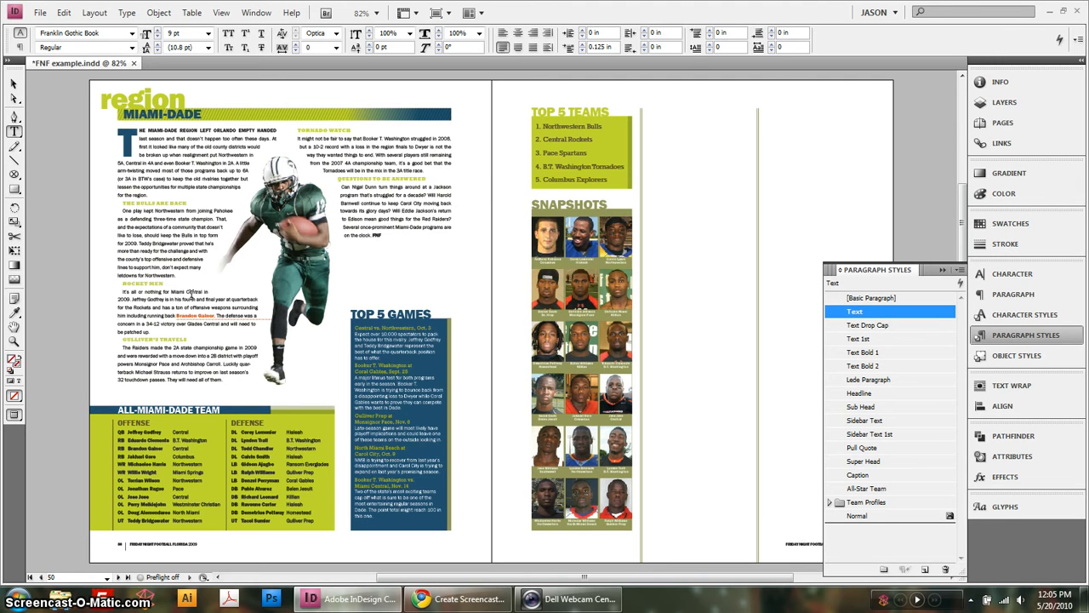
{"action": "left_click", "coordinate": [15, 342]}
{"action": "left_click_drag", "start_coordinate": [521, 182], "coordinate": [680, 401]}
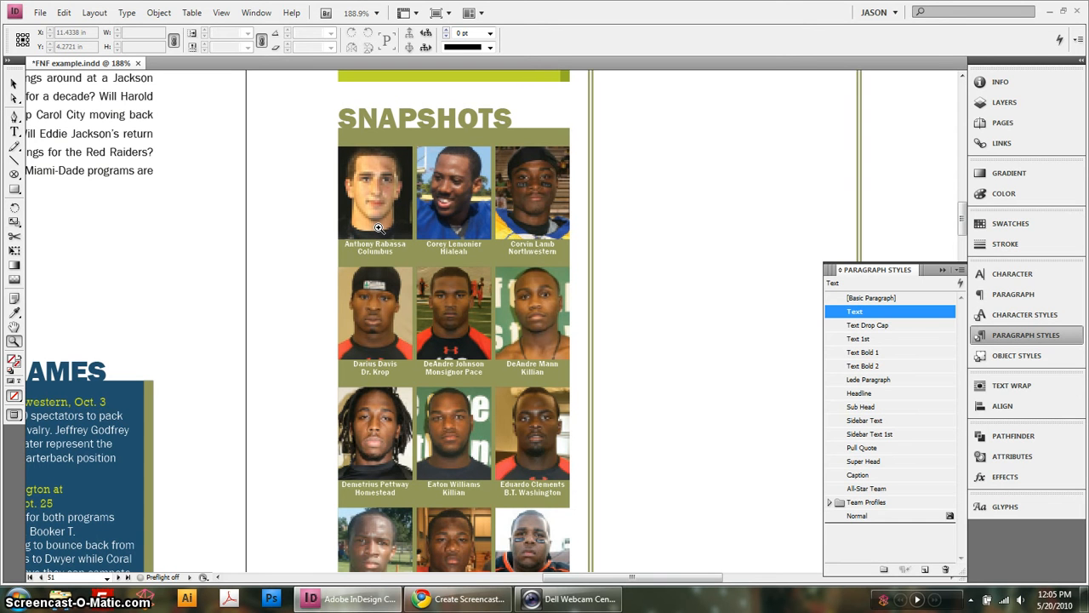
{"action": "left_click", "coordinate": [14, 84]}
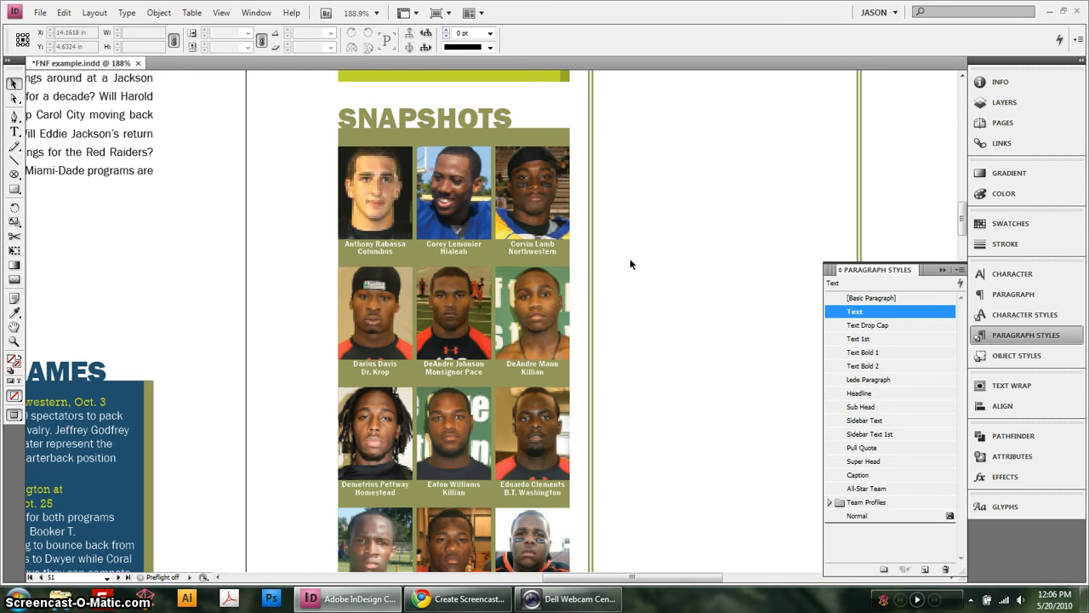
{"action": "key", "text": "ctrl+alt+0"}
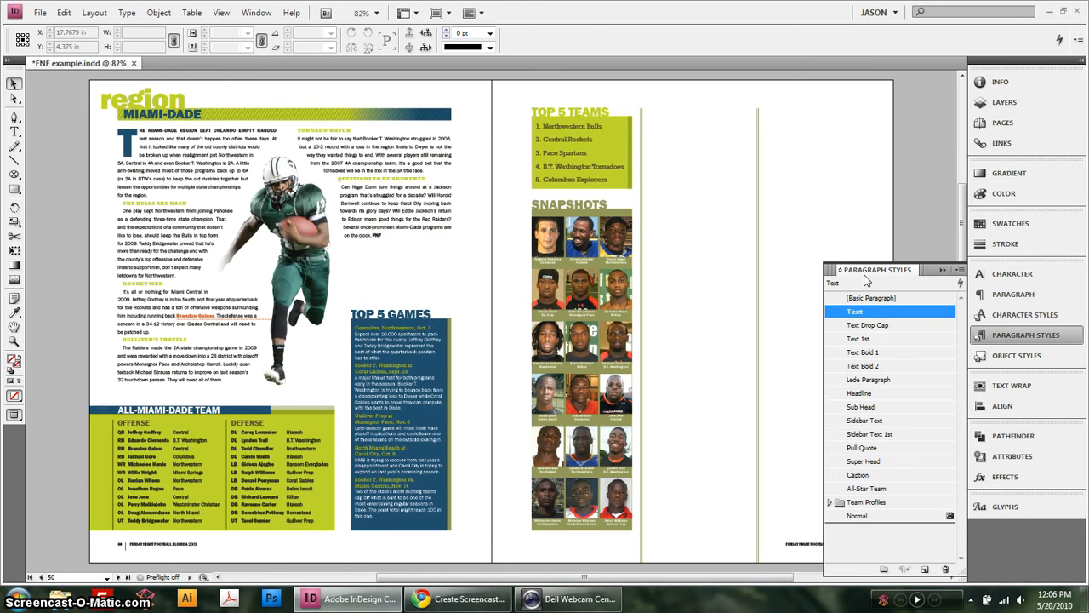
- Show the guides and place HS Section Example.doc in the empty column beside the Top 5 Teams and Snapshots boxes on page 51
{"action": "left_click_drag", "start_coordinate": [737, 262], "coordinate": [600, 262]}
{"action": "key", "text": "w"}
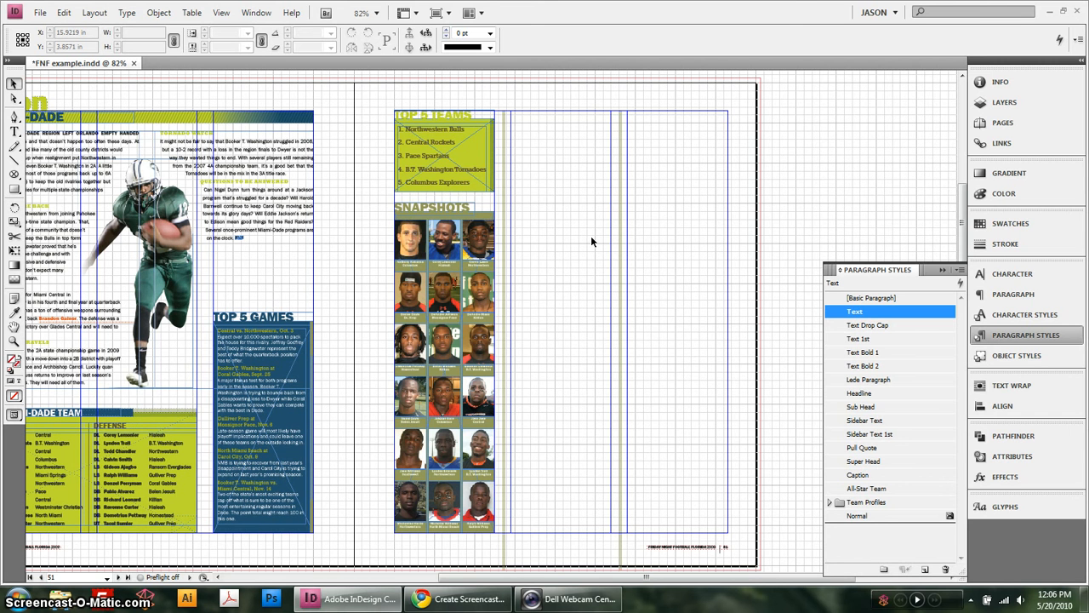
{"action": "key", "text": "ctrl+d"}
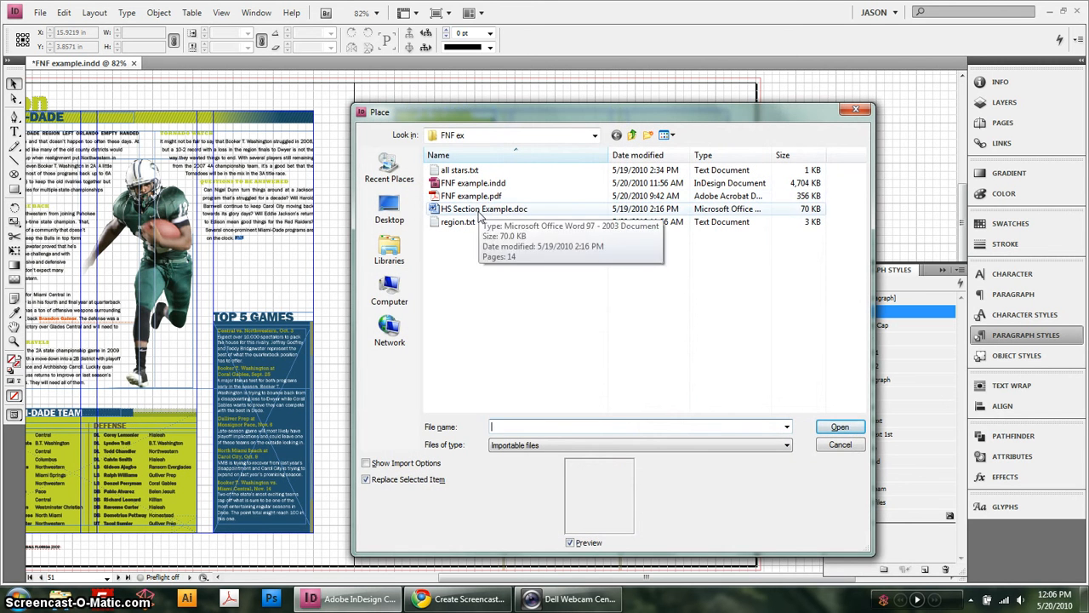
{"action": "left_click", "coordinate": [485, 210]}
{"action": "left_click", "coordinate": [839, 428]}
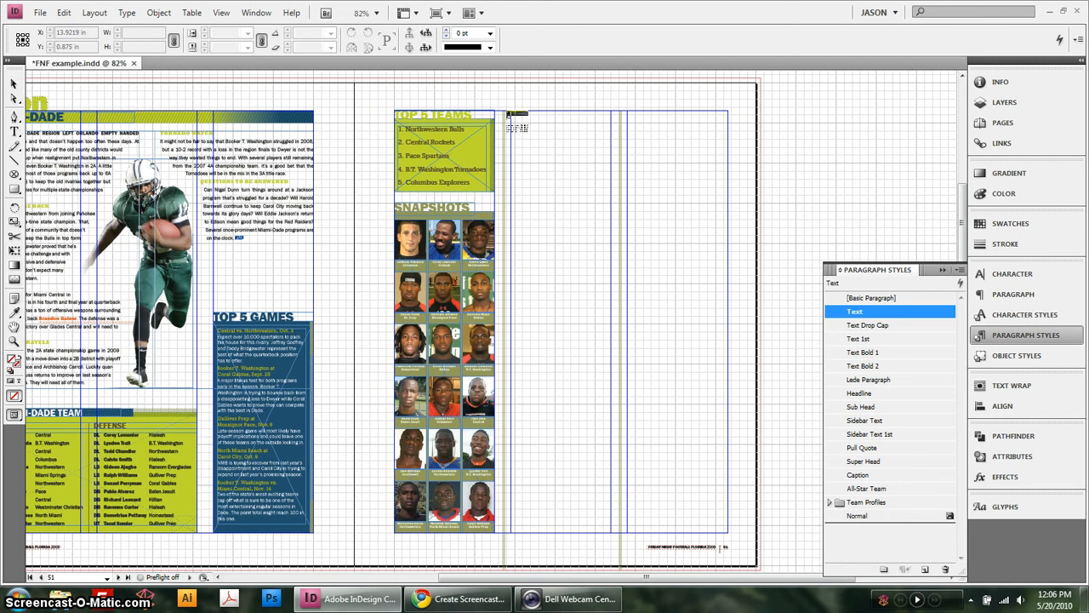
{"action": "left_click", "coordinate": [510, 113]}
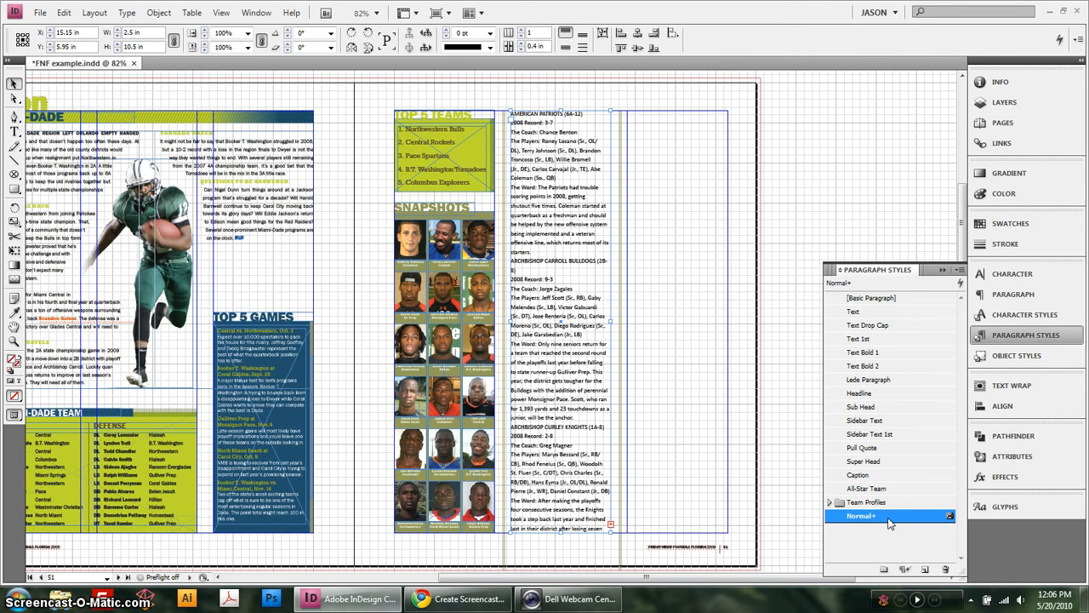
- Delete the imported Normal paragraph style and replace it with the Text style
{"action": "left_click_drag", "start_coordinate": [888, 522], "coordinate": [945, 570]}
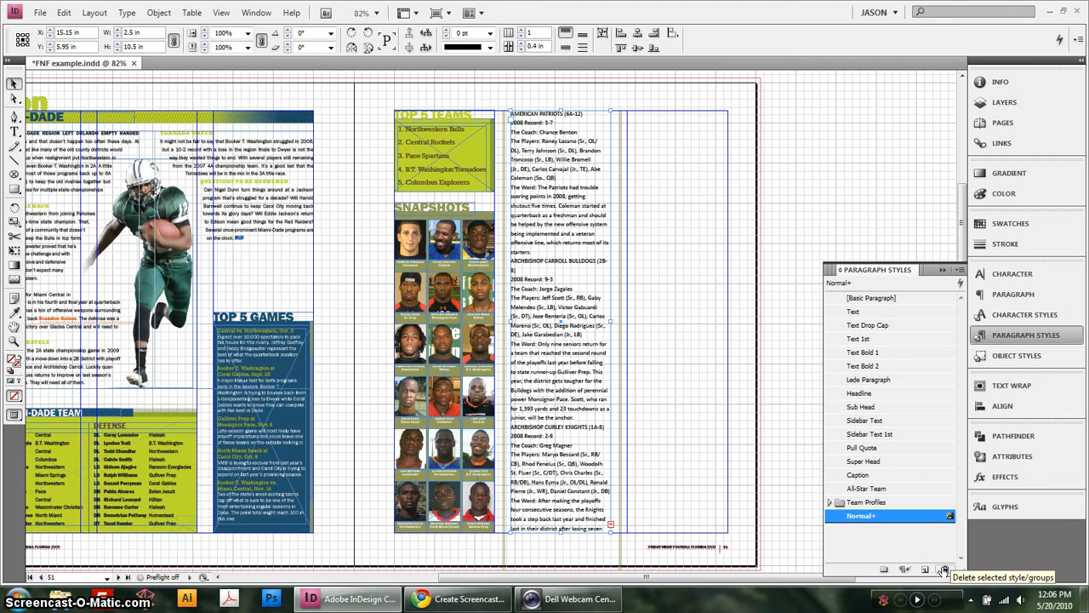
{"action": "left_click", "coordinate": [945, 570]}
{"action": "left_click", "coordinate": [634, 288]}
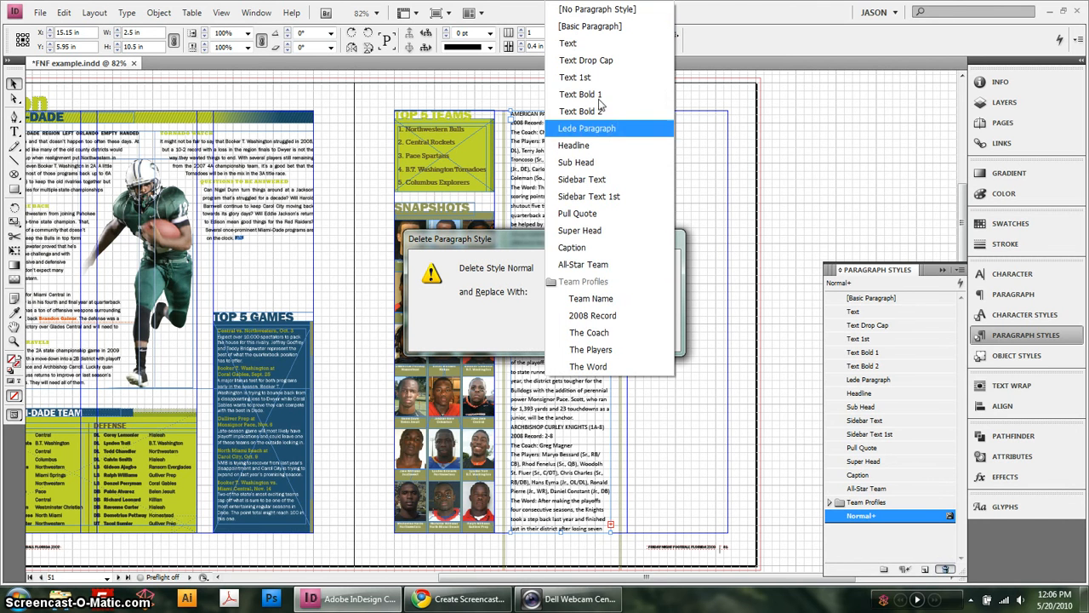
{"action": "left_click", "coordinate": [576, 43]}
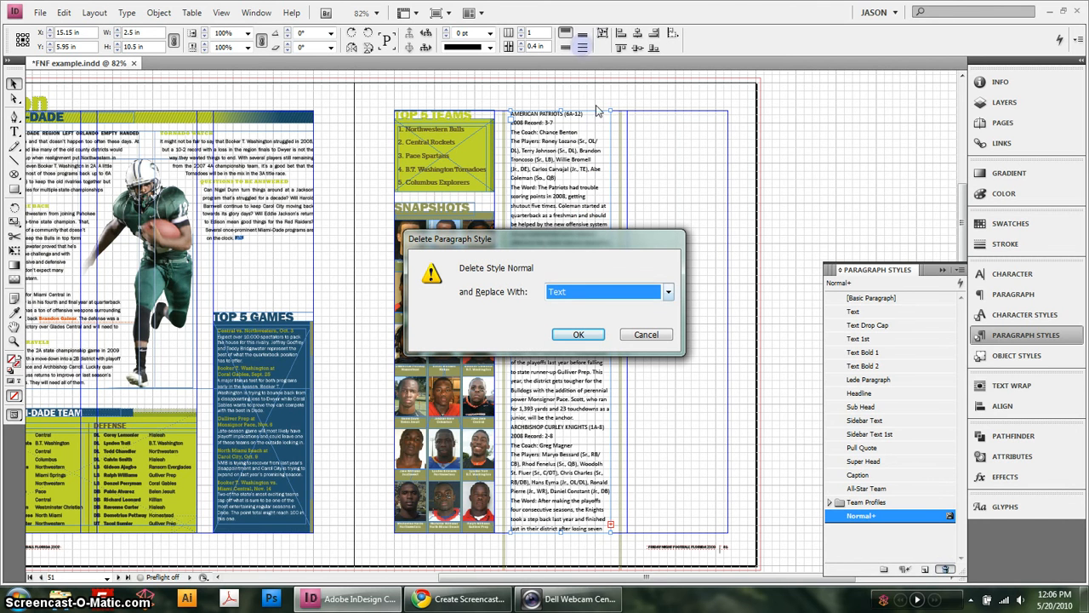
{"action": "left_click", "coordinate": [593, 336]}
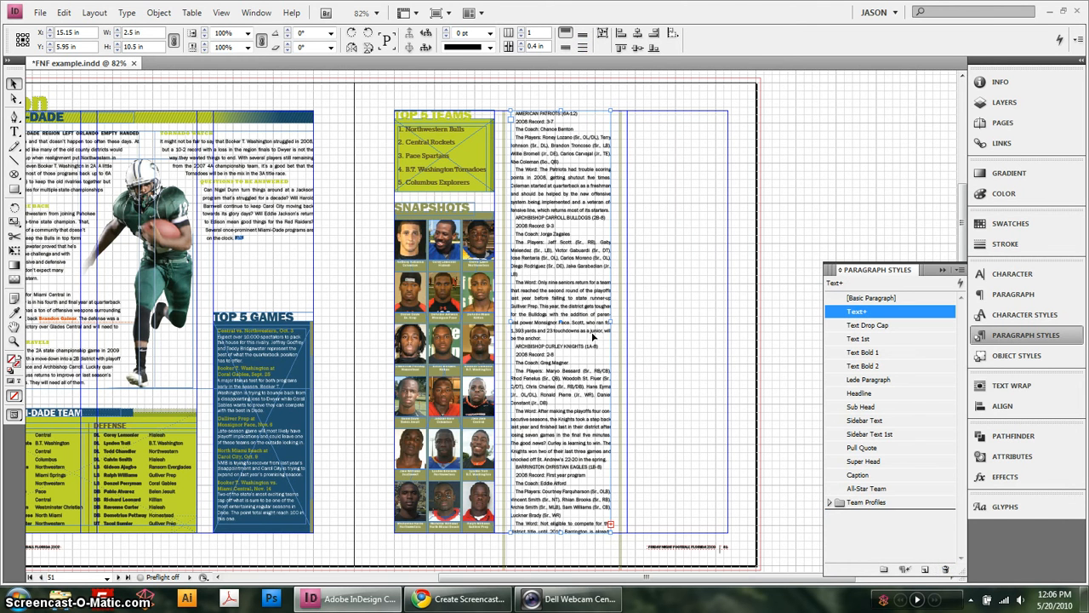
- Apply the Team Name style then next style, clearing overrides, to all the team profile text on page 51, and preview it without guides
{"action": "left_click", "coordinate": [829, 502]}
{"action": "key", "text": "z"}
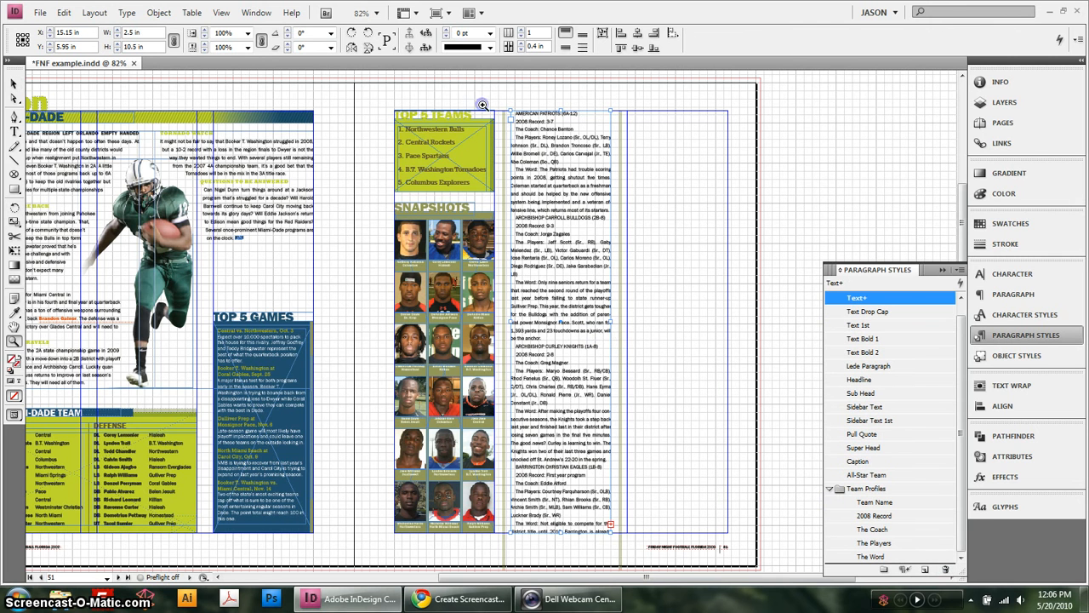
{"action": "left_click_drag", "start_coordinate": [481, 104], "coordinate": [729, 341]}
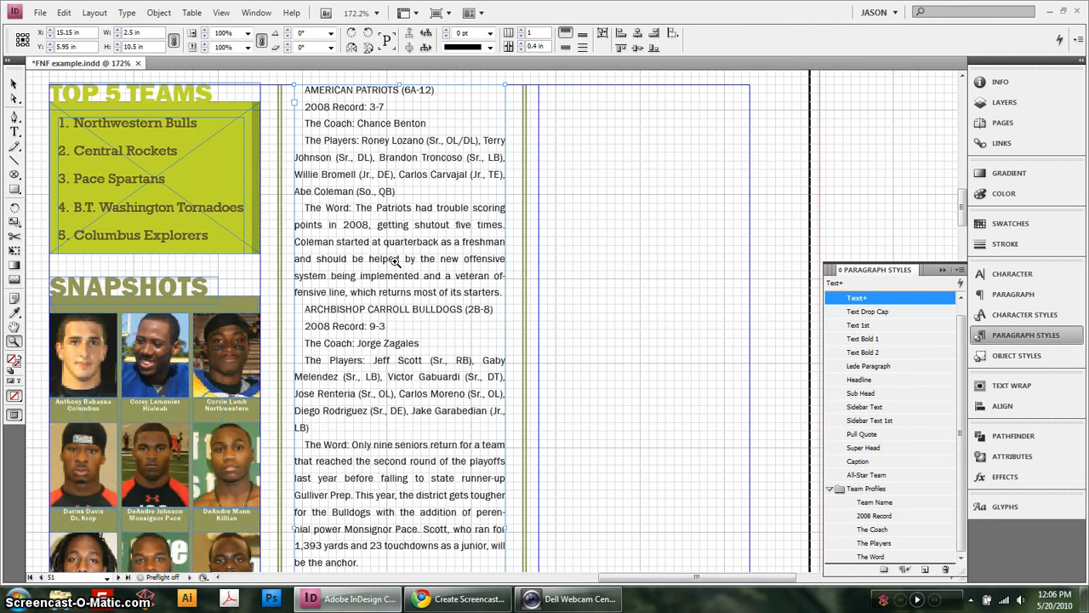
{"action": "left_click", "coordinate": [15, 131]}
{"action": "left_click", "coordinate": [366, 157]}
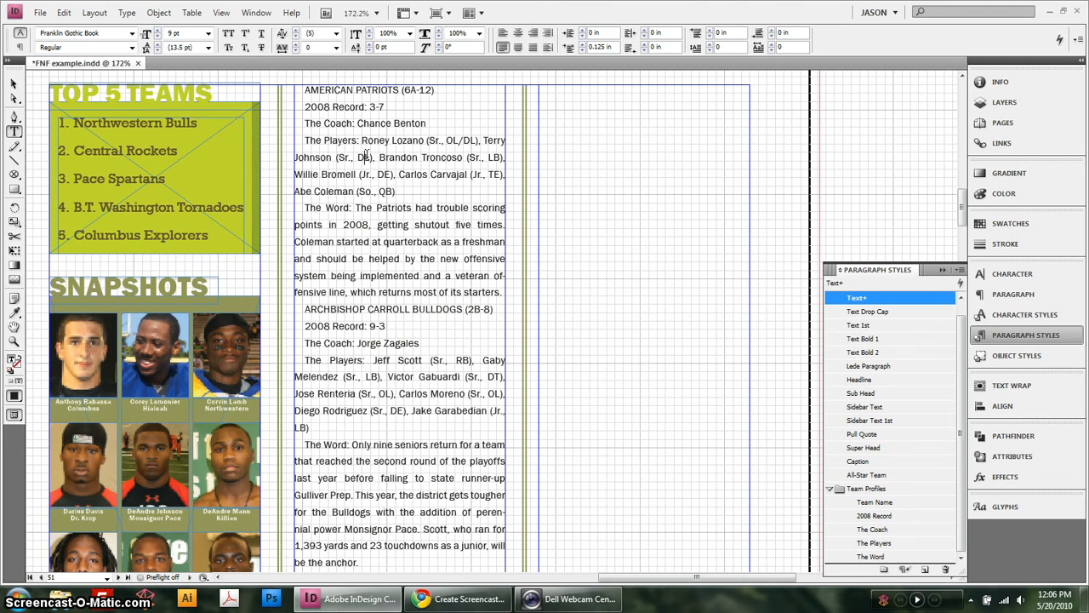
{"action": "key", "text": "ctrl+a"}
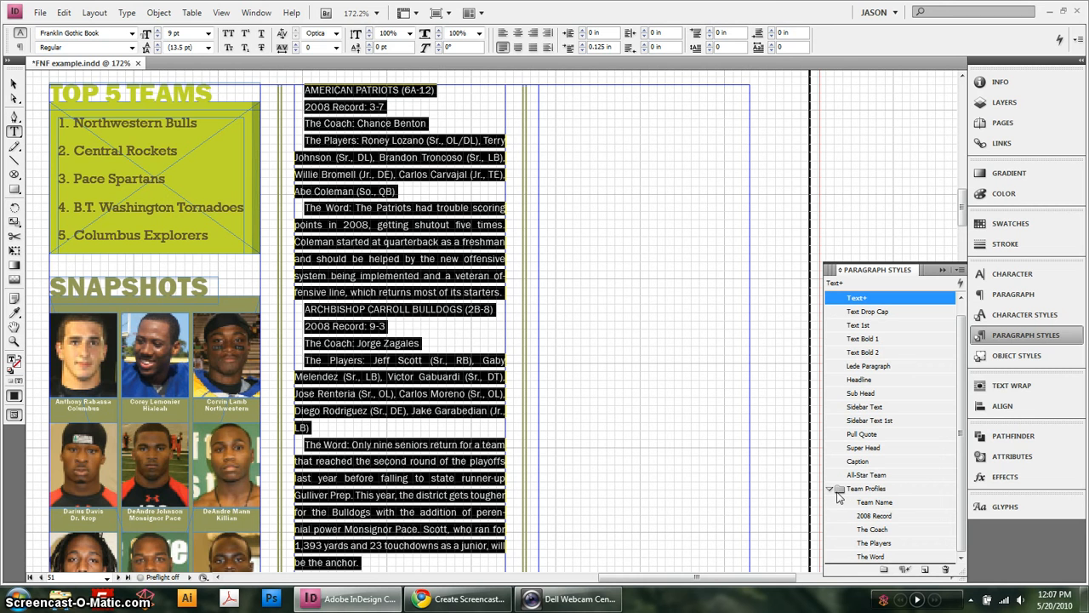
{"action": "right_click", "coordinate": [896, 504]}
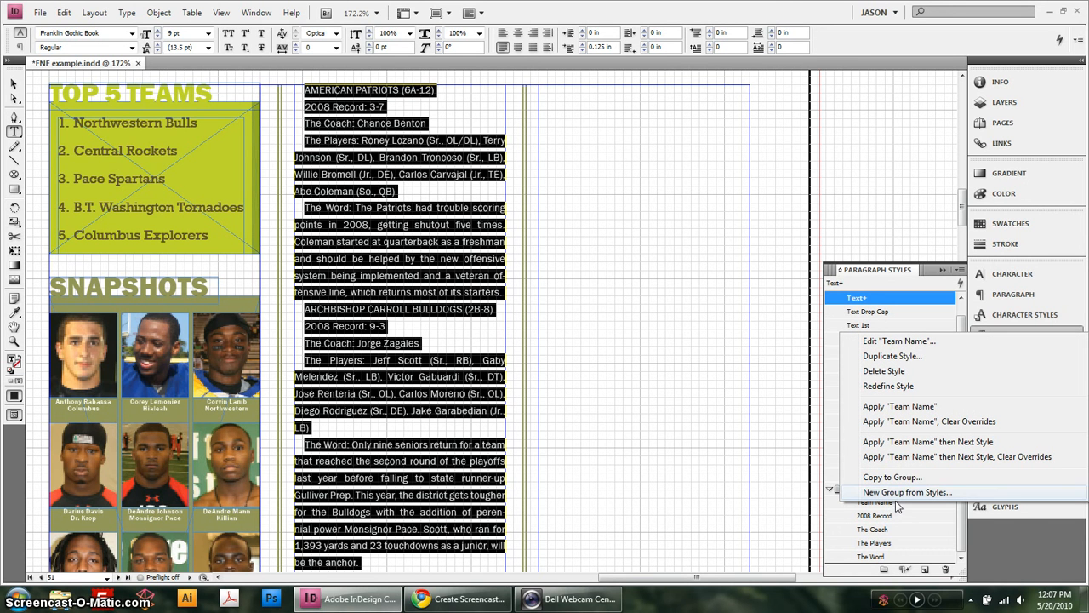
{"action": "left_click", "coordinate": [912, 461]}
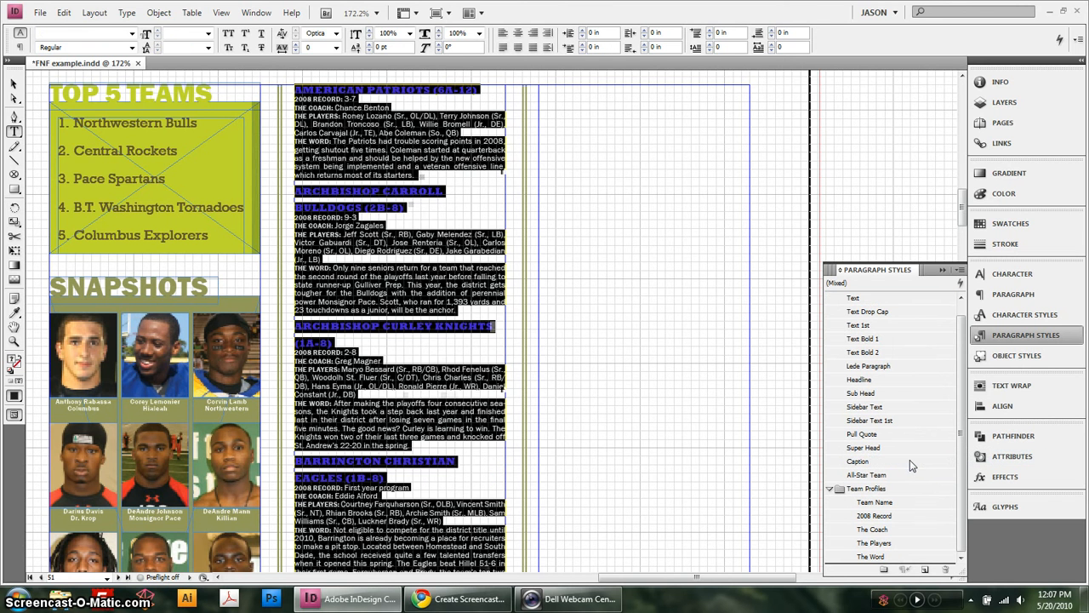
{"action": "left_click", "coordinate": [565, 256]}
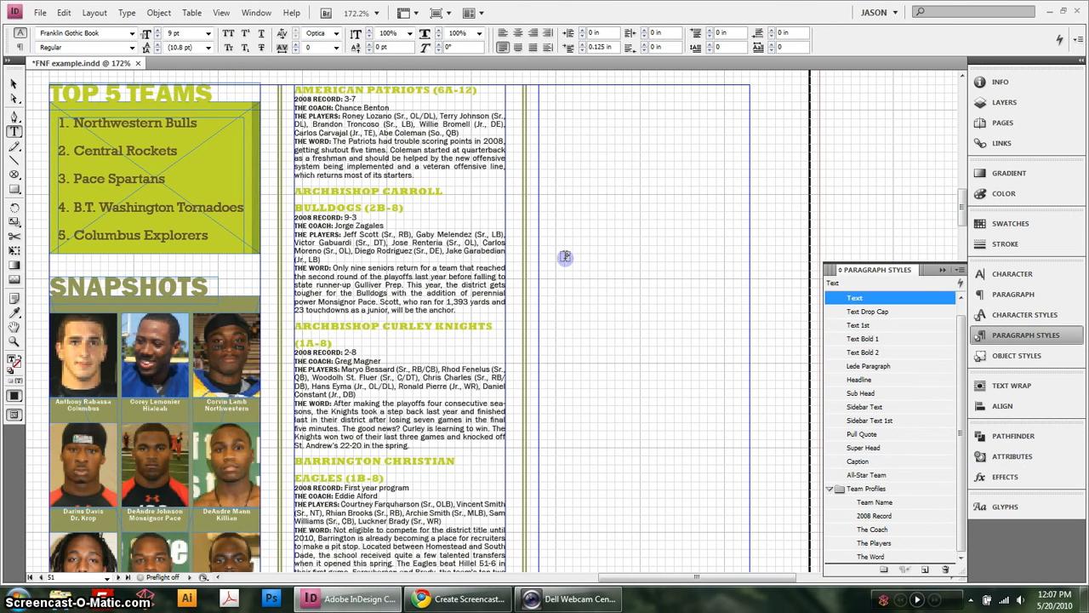
{"action": "key", "text": "Escape"}
{"action": "key", "text": "w"}
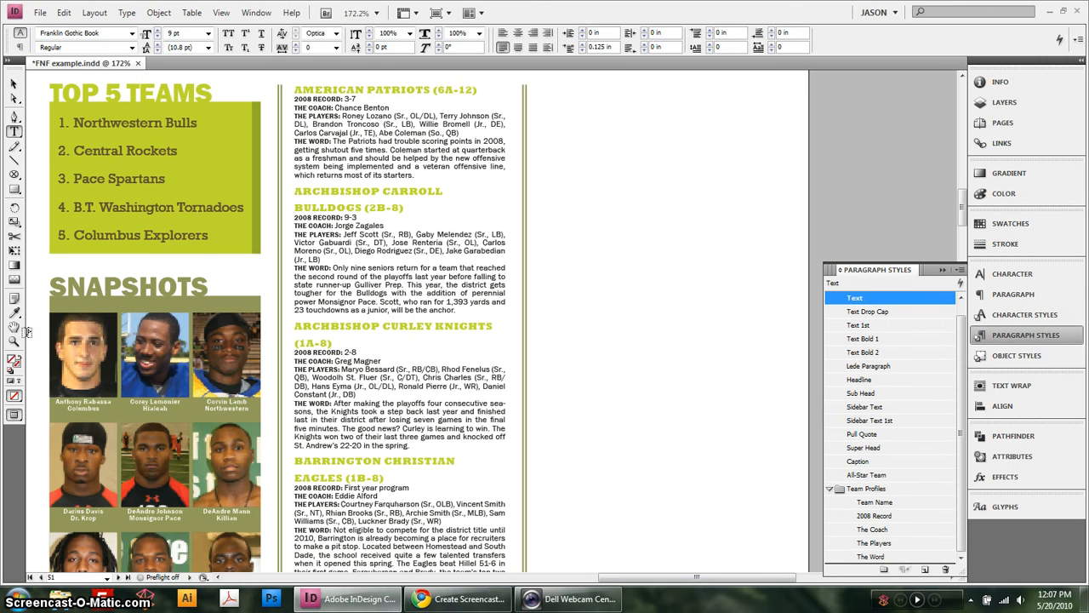
- Set the leading of the heading's second line, BULLDOGS (2B-8), to 7 pt in the Archbishop Carroll profile
{"action": "left_click", "coordinate": [14, 340]}
{"action": "left_click_drag", "start_coordinate": [271, 155], "coordinate": [577, 322]}
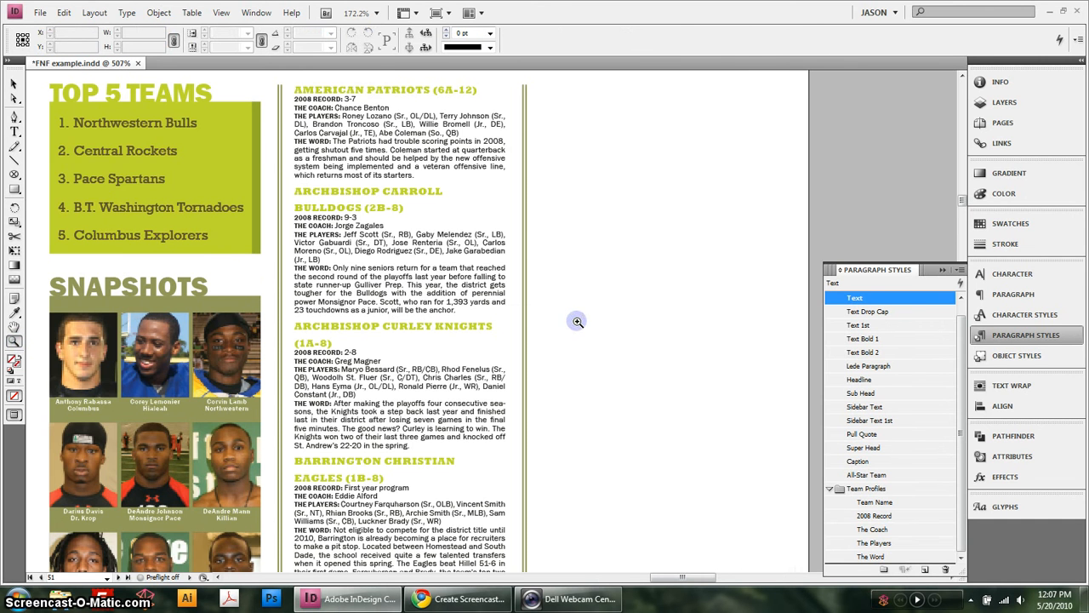
{"action": "key", "text": "t"}
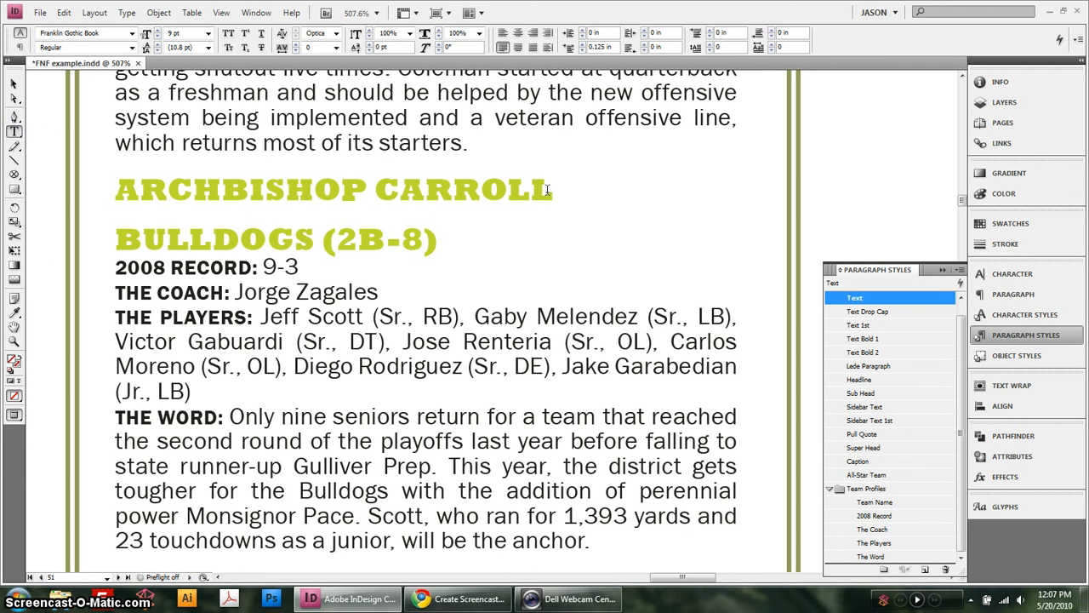
{"action": "left_click", "coordinate": [547, 189]}
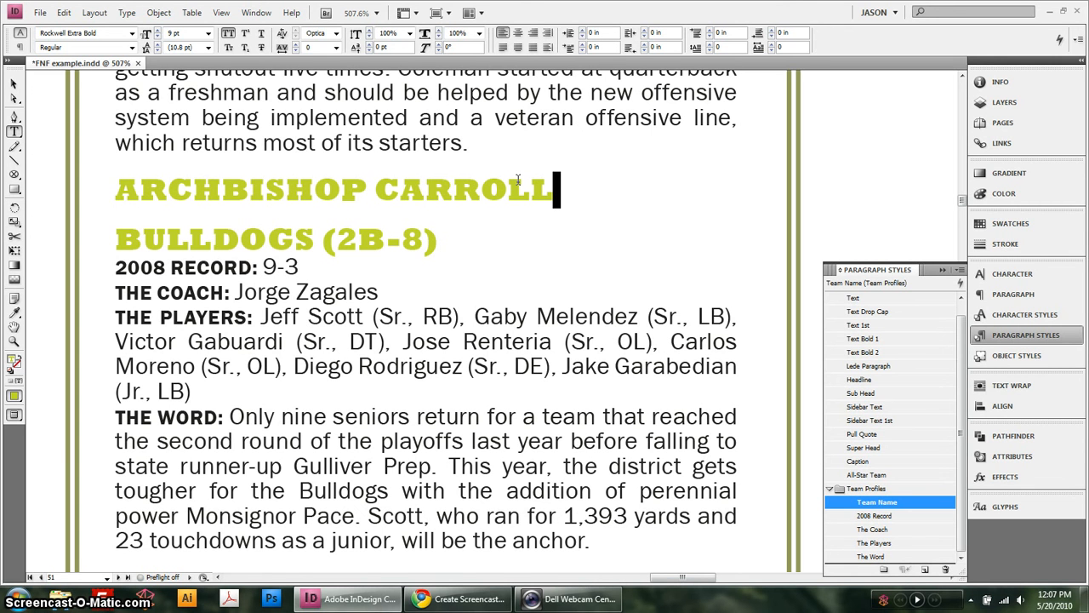
{"action": "left_click", "coordinate": [823, 180]}
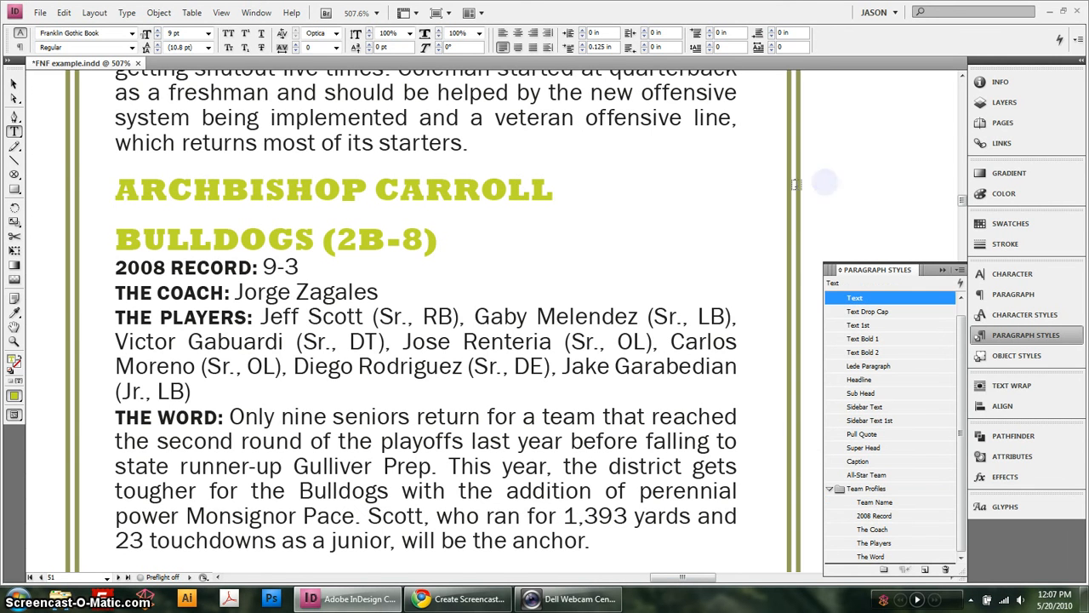
{"action": "key", "text": "w"}
{"action": "triple_click", "coordinate": [413, 228]}
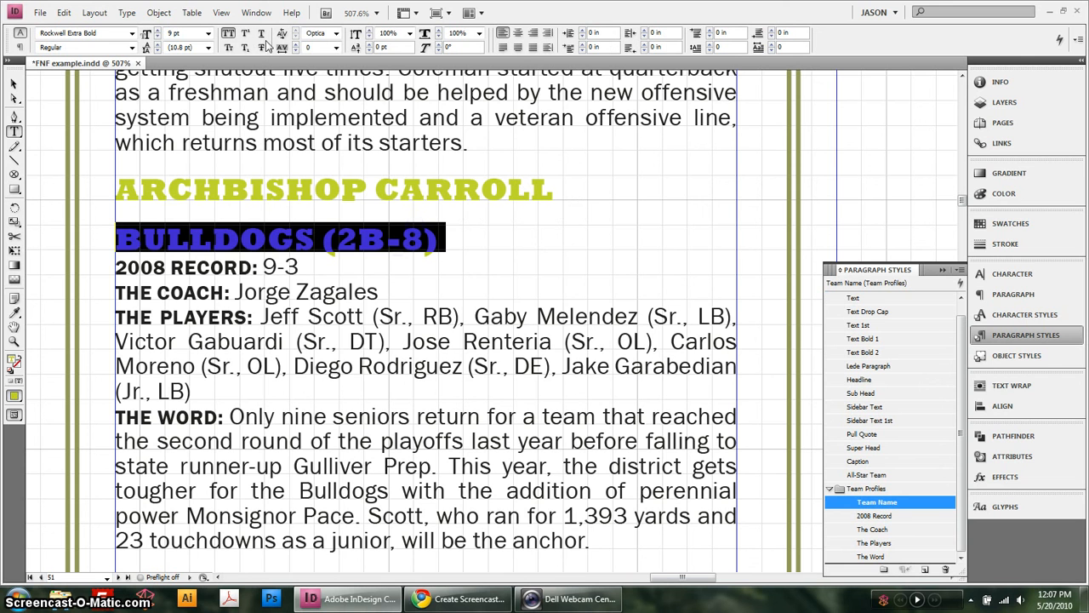
{"action": "left_click", "coordinate": [148, 49]}
{"action": "type", "text": "7"}
{"action": "left_click", "coordinate": [266, 207]}
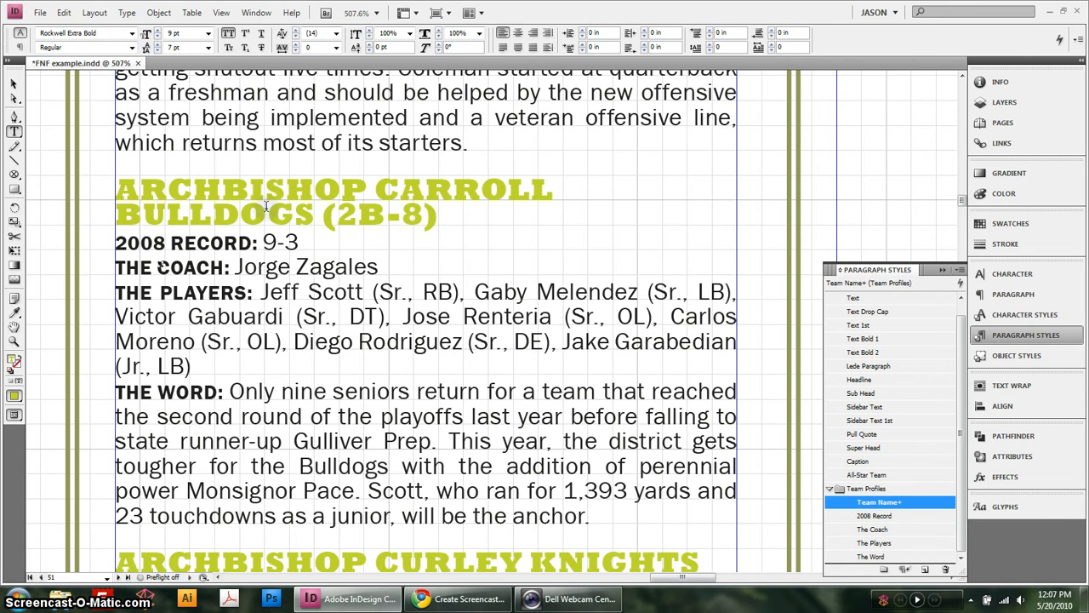
{"action": "left_click", "coordinate": [824, 179]}
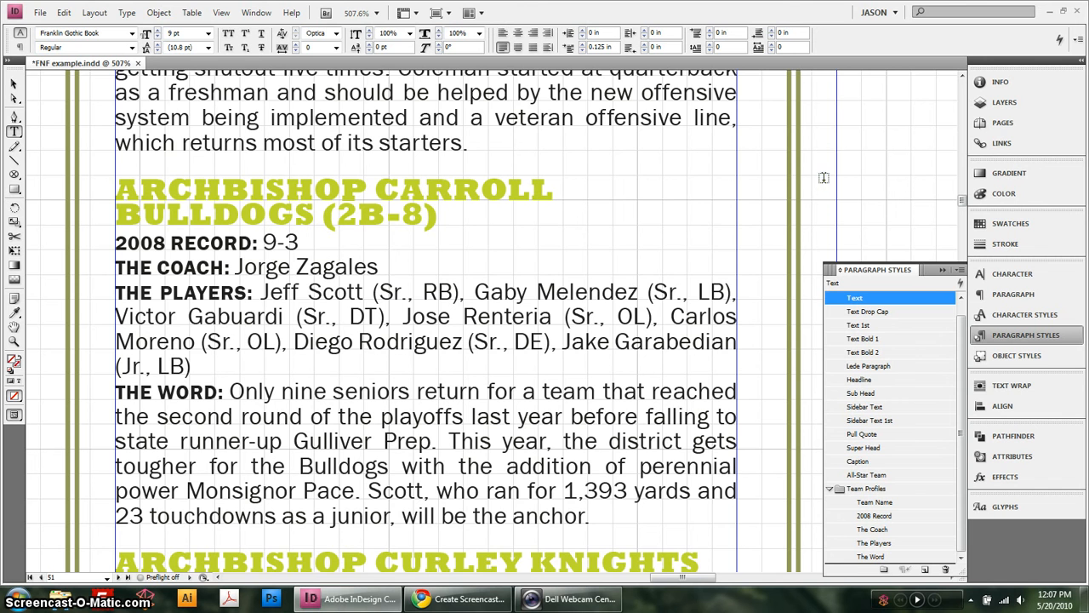
- Tighten the tracking of the ARCHBISHOP CURLEY KNIGHTS (1A-8) heading to -90
{"action": "scroll", "coordinate": [356, 215], "scroll_direction": "down", "scroll_amount": 1}
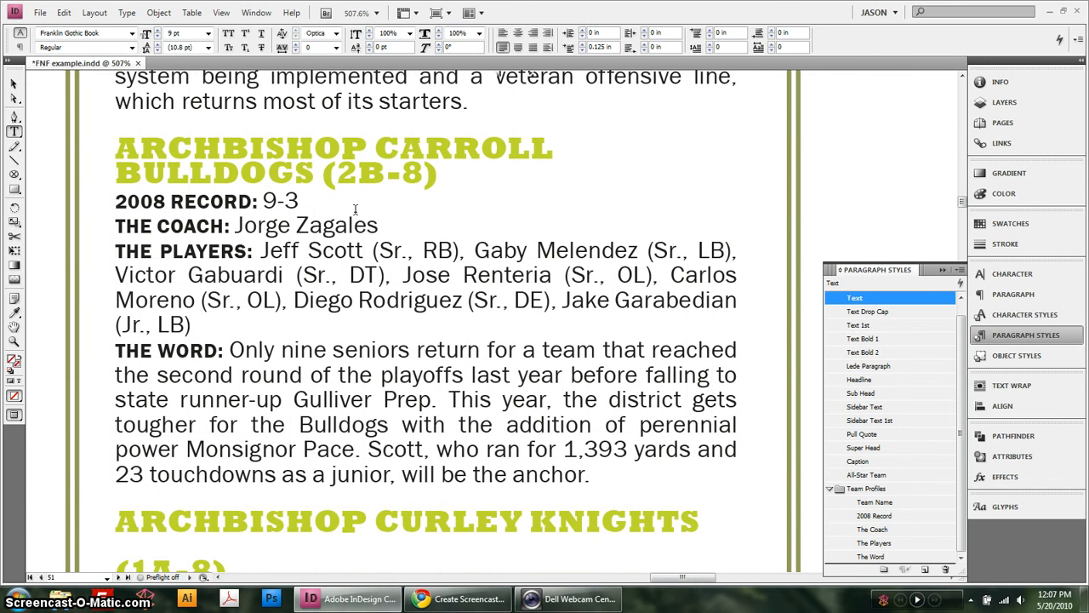
{"action": "scroll", "coordinate": [445, 228], "scroll_direction": "down", "scroll_amount": 4}
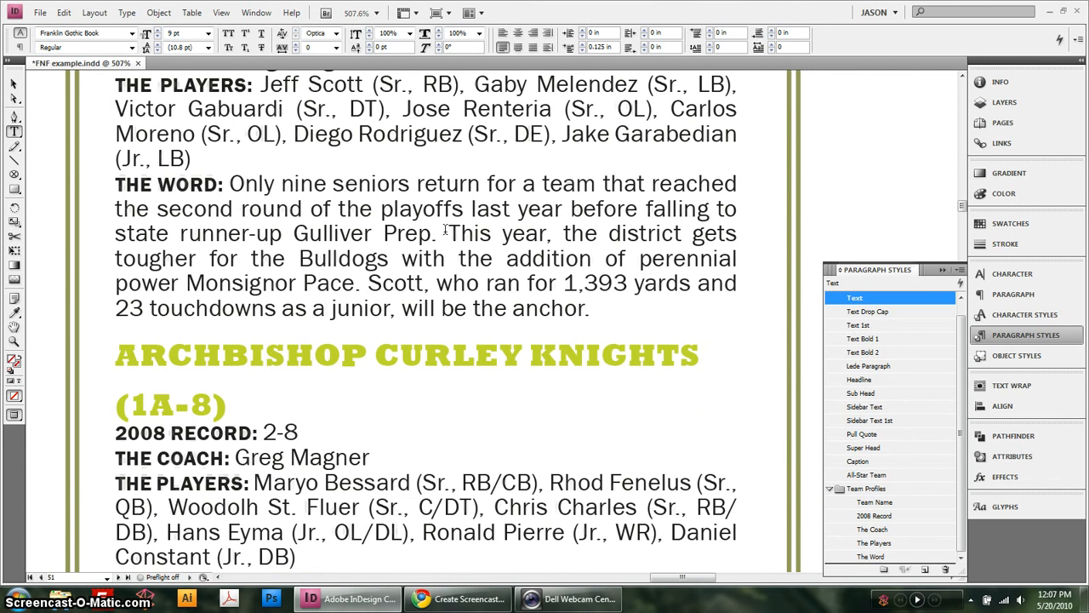
{"action": "left_click", "coordinate": [359, 353]}
{"action": "triple_click", "coordinate": [359, 353]}
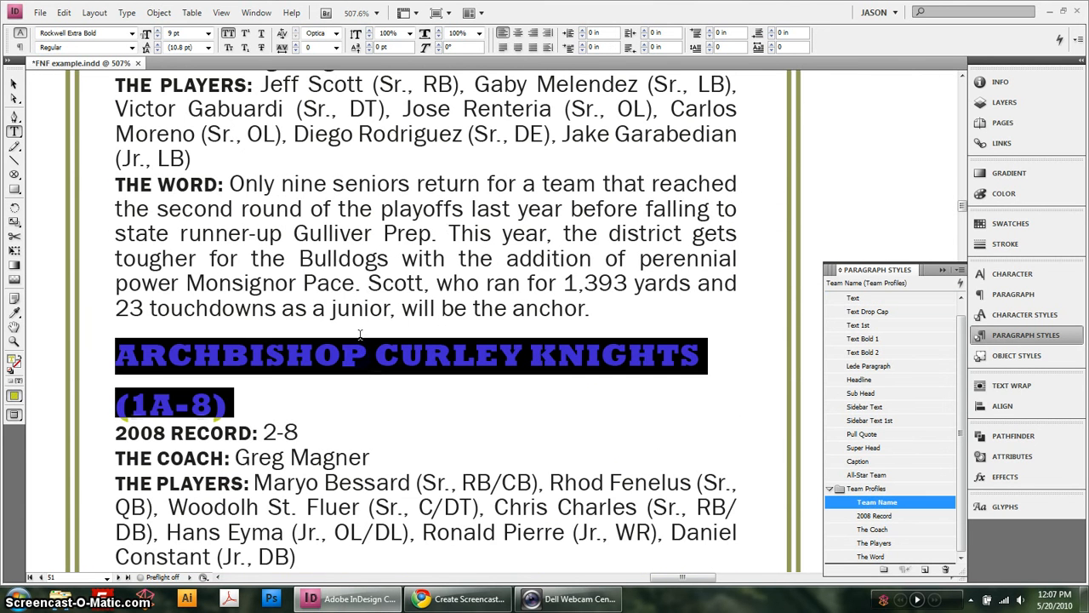
{"action": "left_click", "coordinate": [295, 51]}
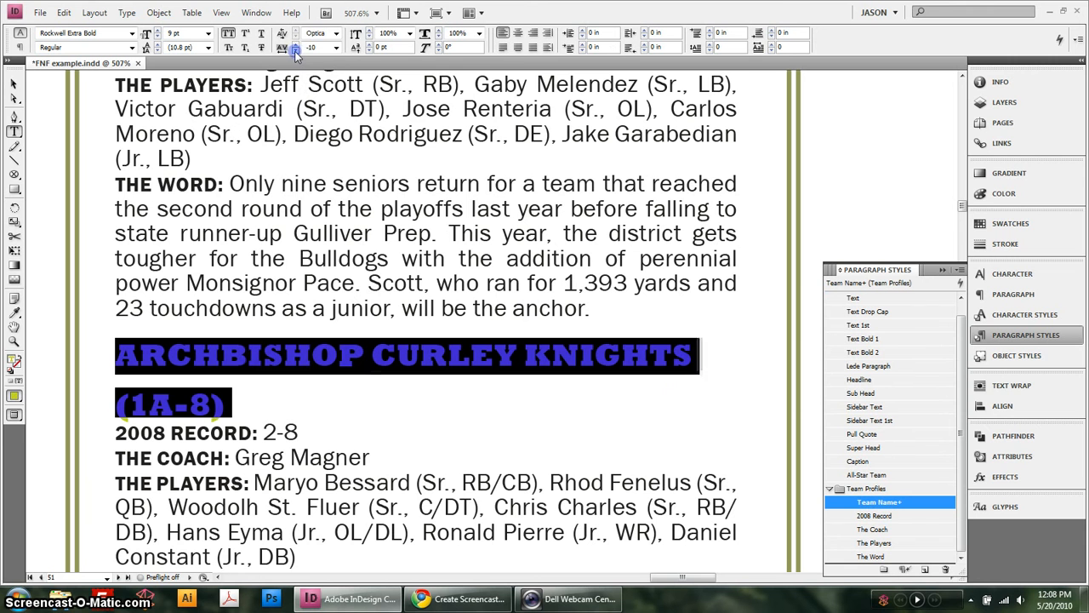
{"action": "left_click", "coordinate": [295, 51]}
{"action": "left_click", "coordinate": [296, 51]}
{"action": "left_click", "coordinate": [295, 51]}
{"action": "left_click", "coordinate": [296, 51]}
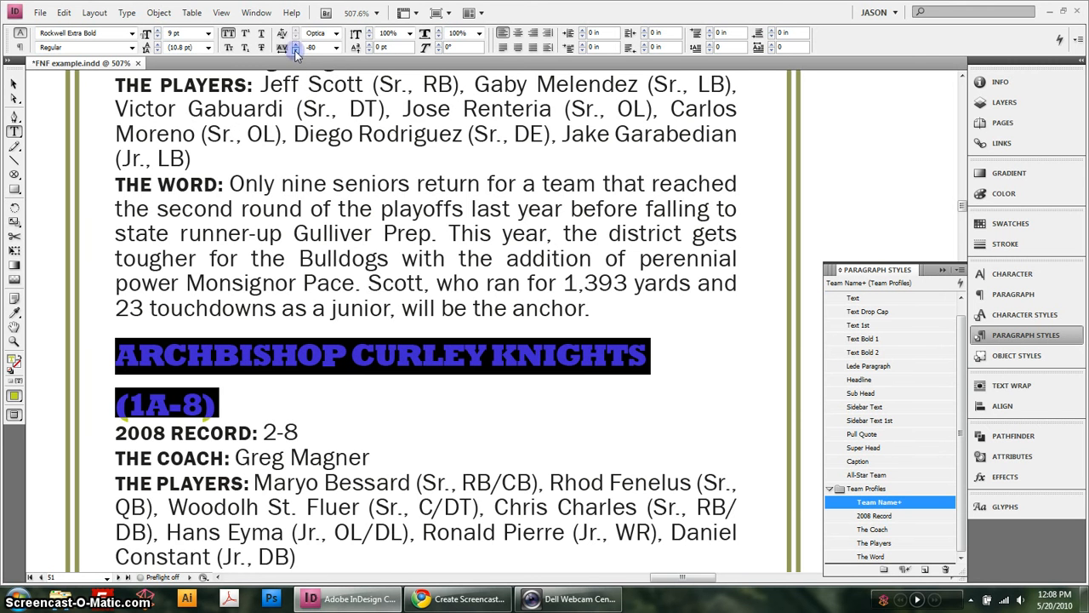
{"action": "left_click", "coordinate": [295, 51]}
{"action": "left_click", "coordinate": [503, 356]}
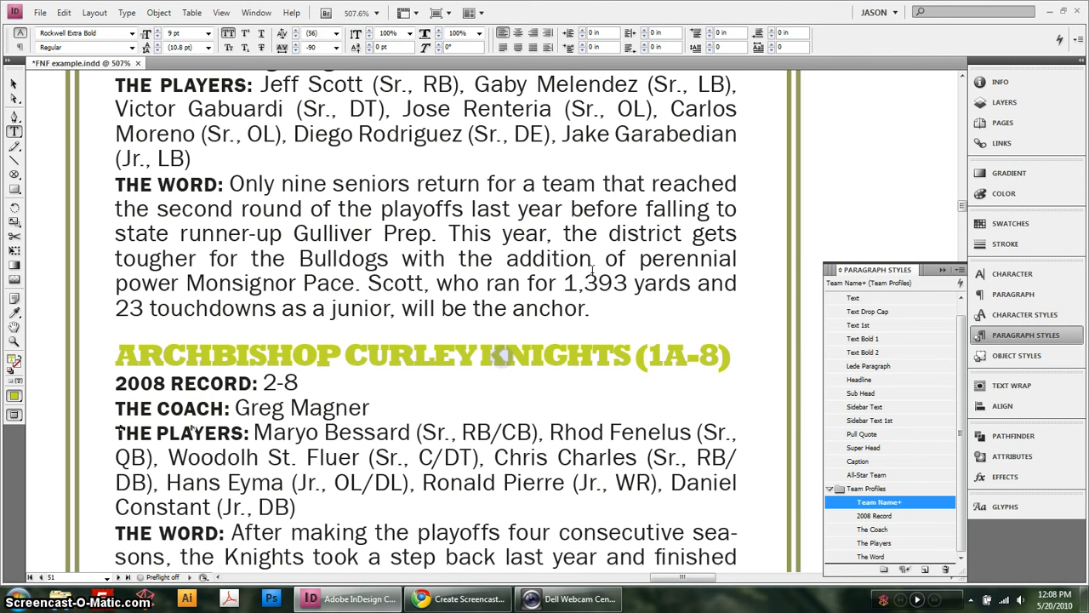
{"action": "left_click", "coordinate": [830, 214]}
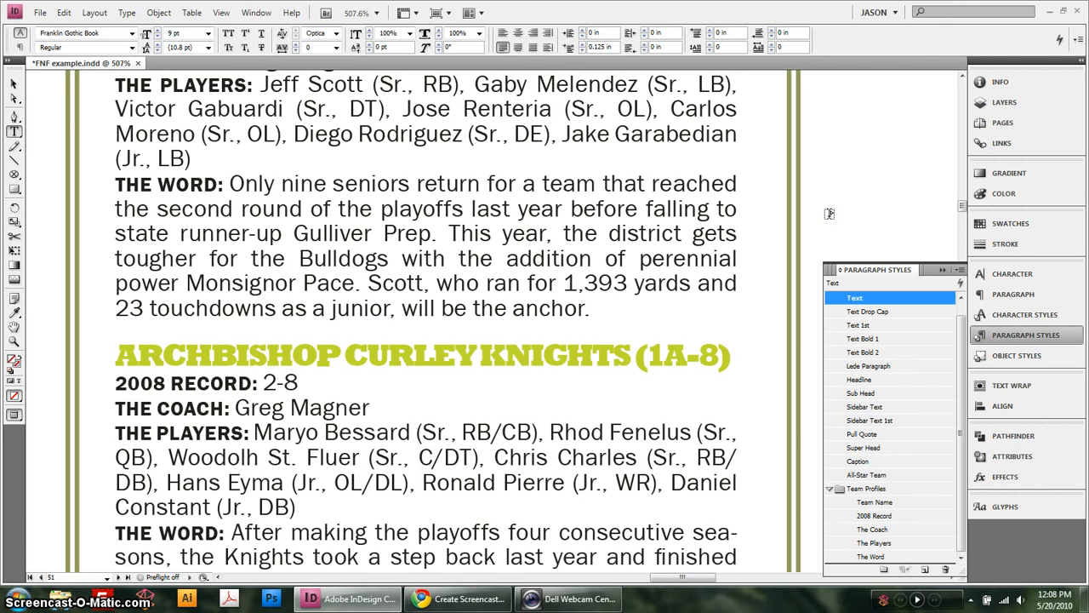
- Set the leading of the second line, EAGLES (1B-8), in the Barrington Christian heading to 7 pt
{"action": "key", "text": "ctrl+minus"}
{"action": "key", "text": "ctrl+minus"}
{"action": "key", "text": "ctrl+minus"}
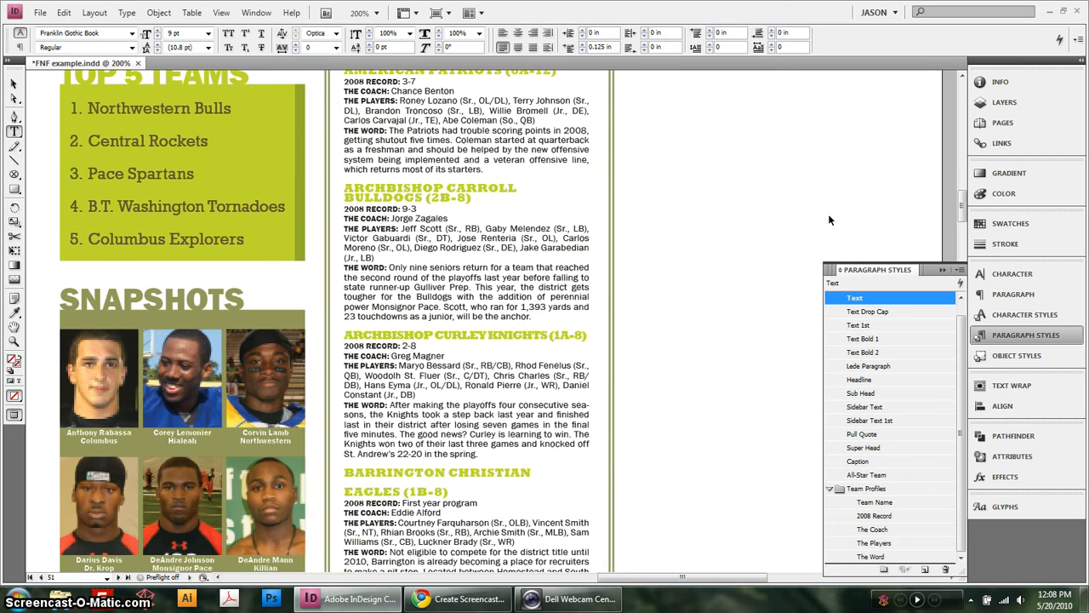
{"action": "scroll", "coordinate": [537, 335], "scroll_direction": "up", "scroll_amount": 1}
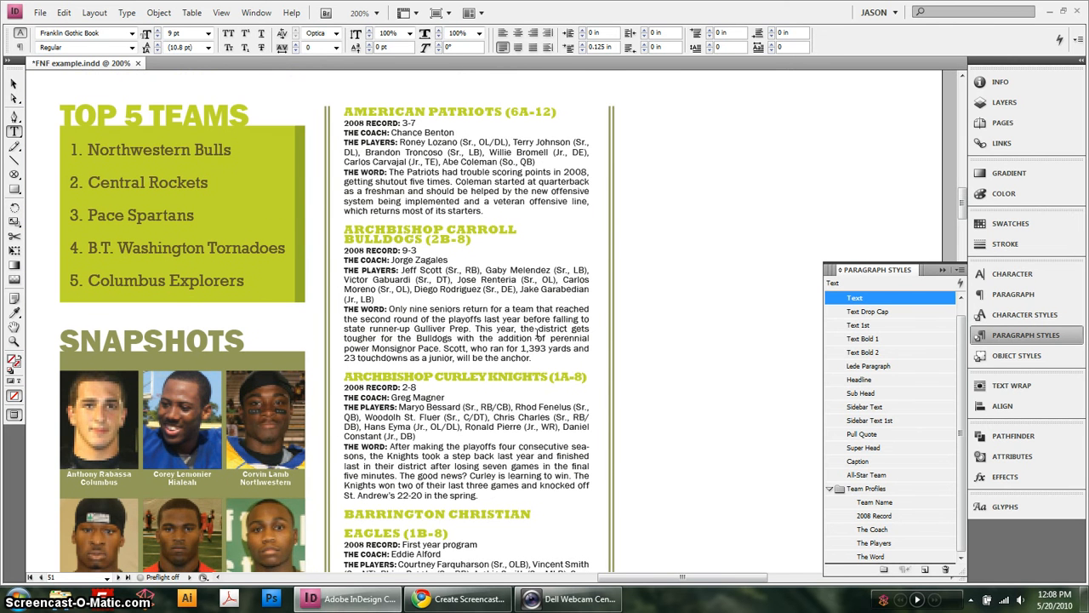
{"action": "scroll", "coordinate": [537, 334], "scroll_direction": "down", "scroll_amount": 2}
{"action": "scroll", "coordinate": [570, 330], "scroll_direction": "down", "scroll_amount": 2}
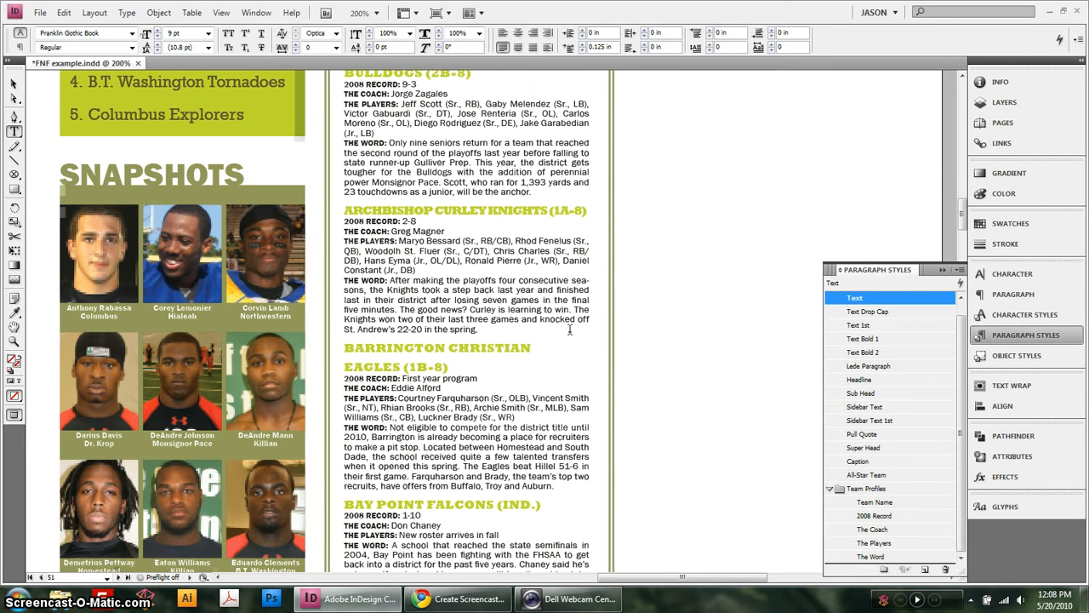
{"action": "left_click", "coordinate": [582, 348]}
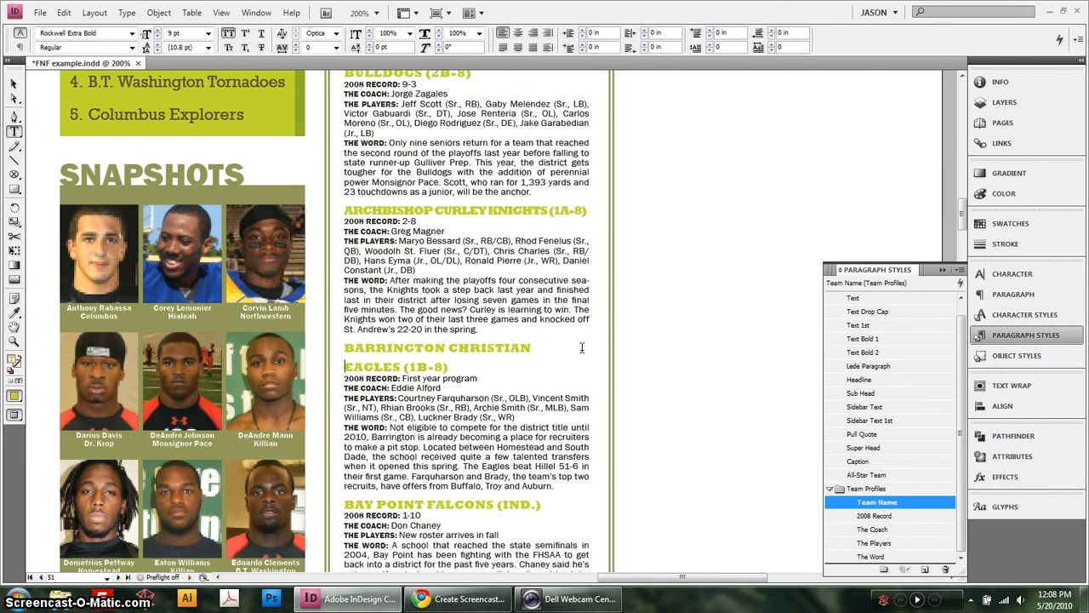
{"action": "left_click_drag", "start_coordinate": [345, 347], "coordinate": [509, 373]}
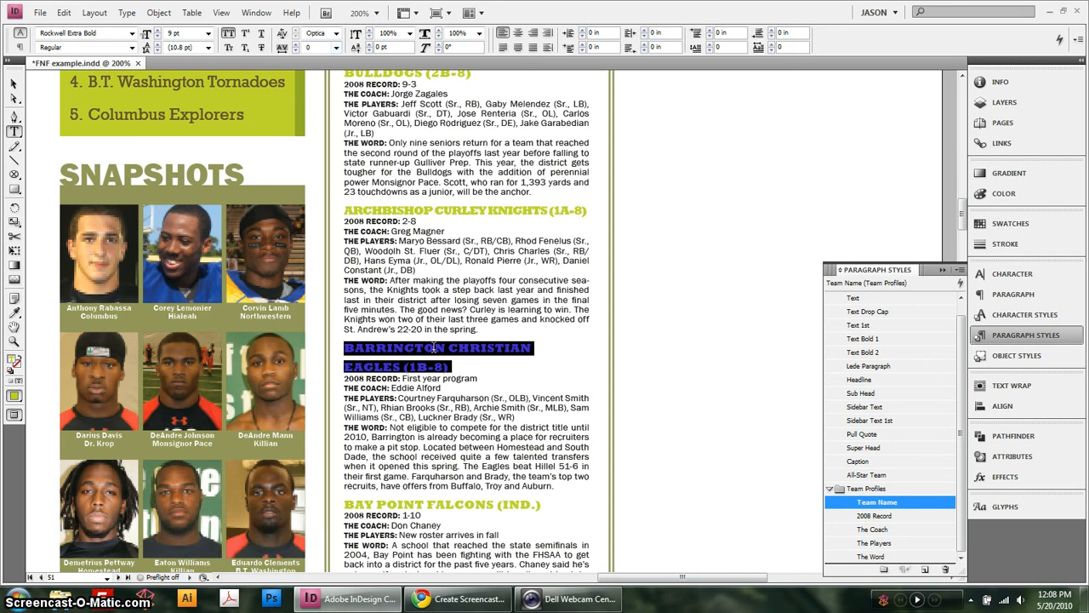
{"action": "left_click", "coordinate": [151, 47]}
{"action": "type", "text": "7"}
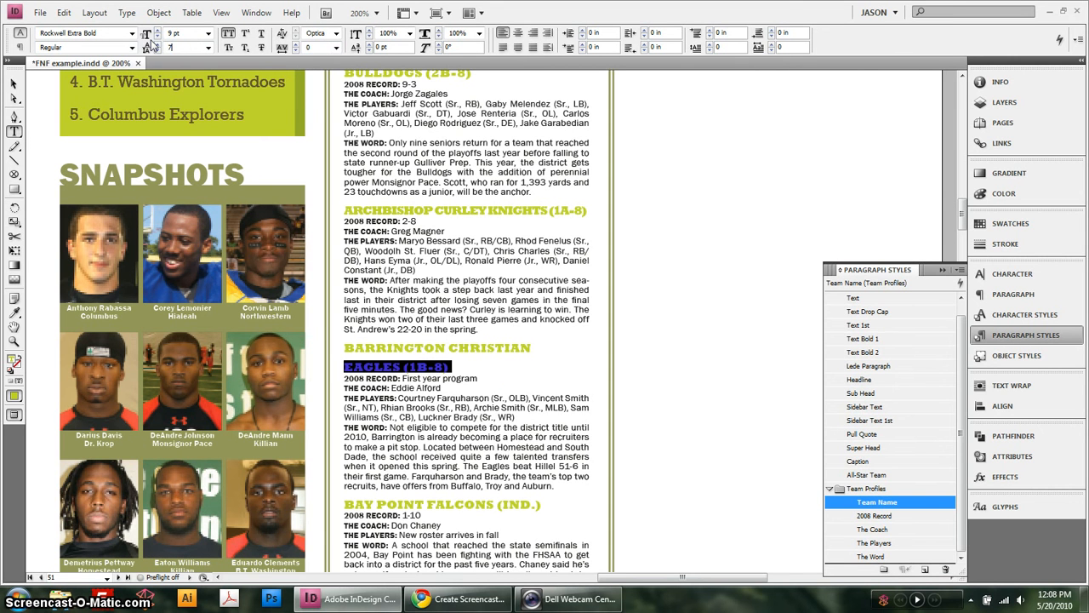
{"action": "left_click", "coordinate": [638, 306]}
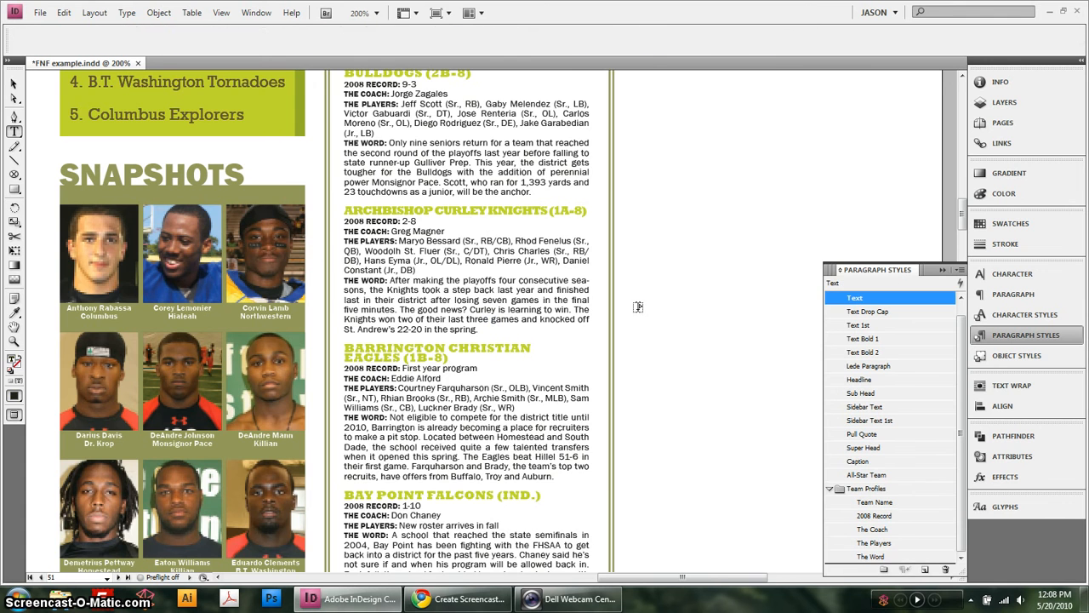
- With guides shown, widen the team profile text frame to 5.4 in across both remaining columns of page 51 and split it into 2 columns
{"action": "key", "text": "ctrl+alt+0"}
{"action": "left_click", "coordinate": [791, 272]}
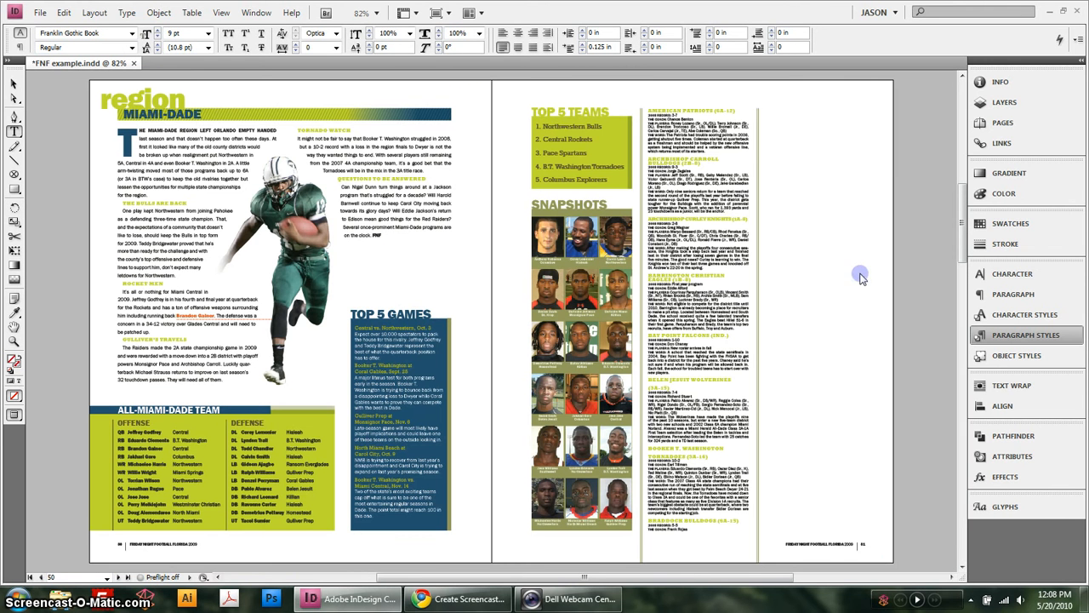
{"action": "left_click", "coordinate": [13, 83]}
{"action": "left_click", "coordinate": [738, 282]}
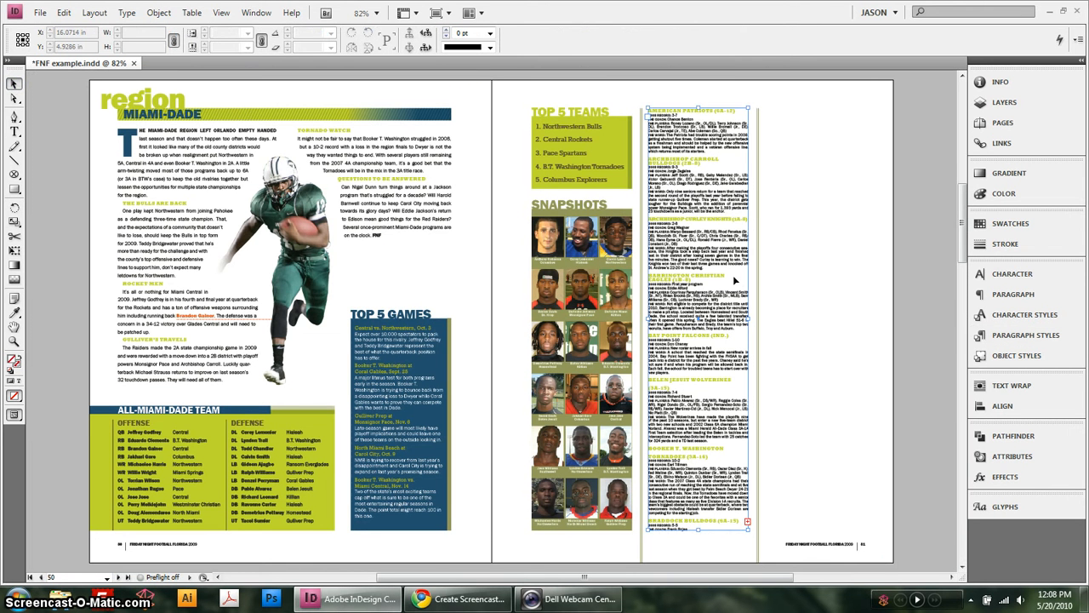
{"action": "key", "text": "w"}
{"action": "left_click_drag", "start_coordinate": [748, 322], "coordinate": [866, 312]}
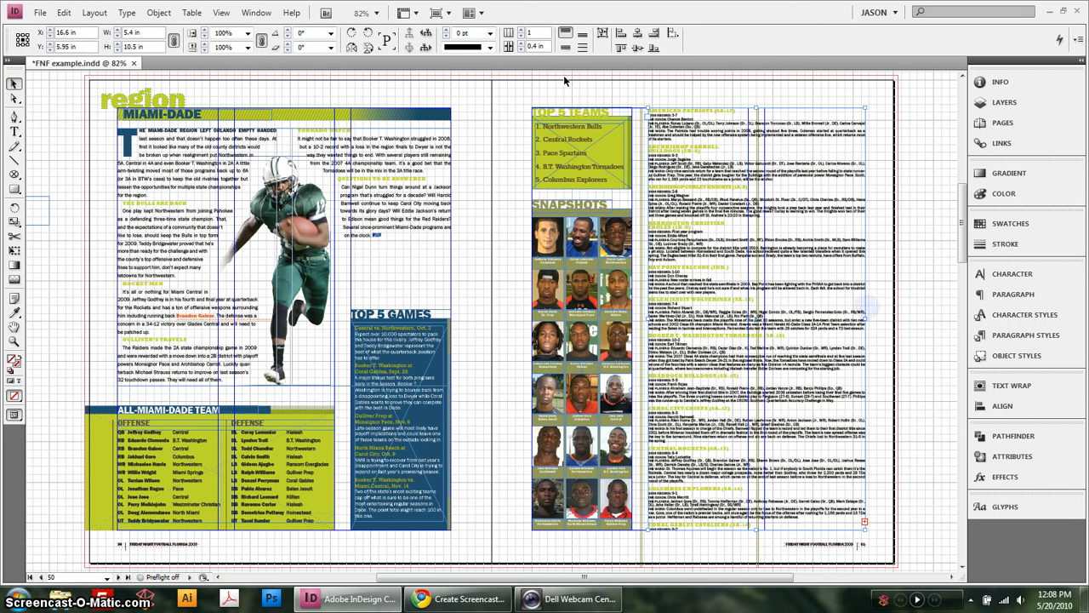
{"action": "left_click", "coordinate": [526, 33]}
- Continue the overset team profile text from page 51 into the first column of page 52
{"action": "scroll", "coordinate": [874, 435], "scroll_direction": "down", "scroll_amount": 1}
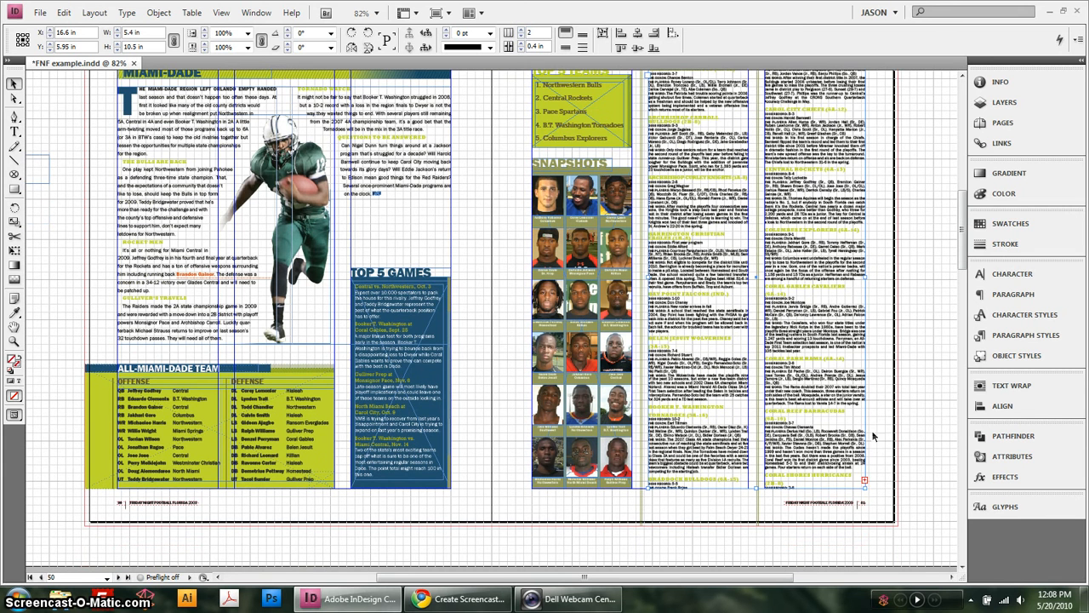
{"action": "left_click", "coordinate": [865, 482]}
{"action": "scroll", "coordinate": [683, 453], "scroll_direction": "down", "scroll_amount": 10}
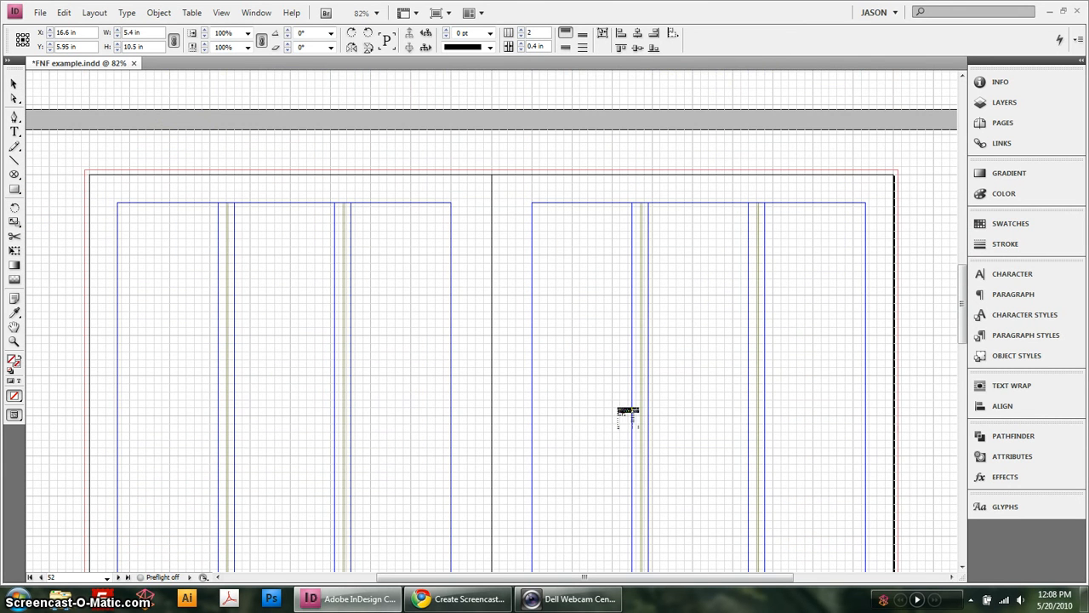
{"action": "left_click", "coordinate": [118, 205]}
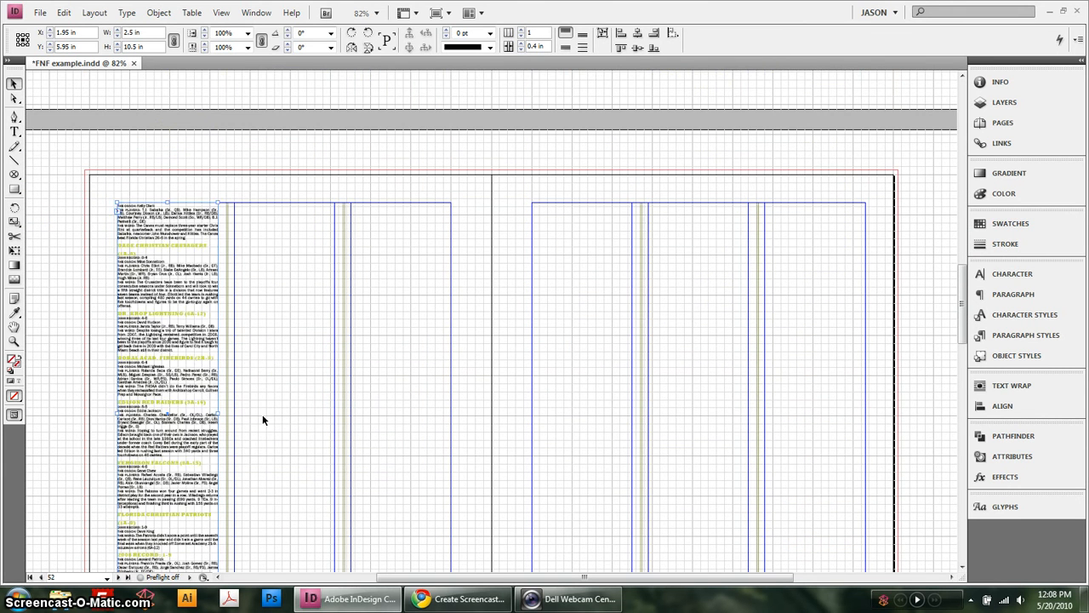
- Widen the team profile text frame on page 52 to 8.3 in across all three columns and split it into 3 columns
{"action": "scroll", "coordinate": [255, 400], "scroll_direction": "down", "scroll_amount": 3}
{"action": "left_click", "coordinate": [217, 491]}
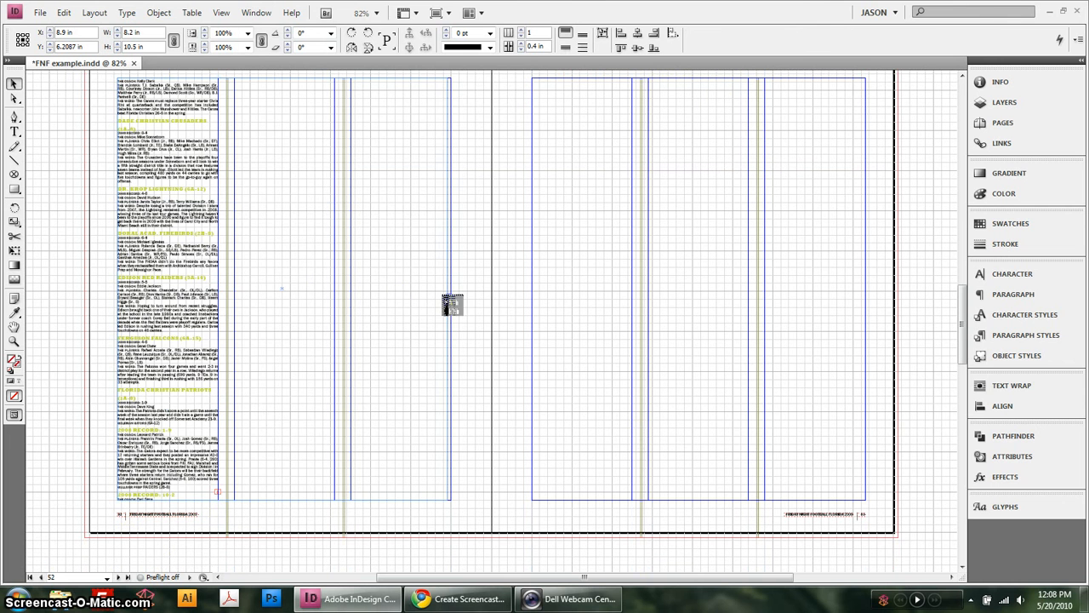
{"action": "left_click", "coordinate": [454, 305]}
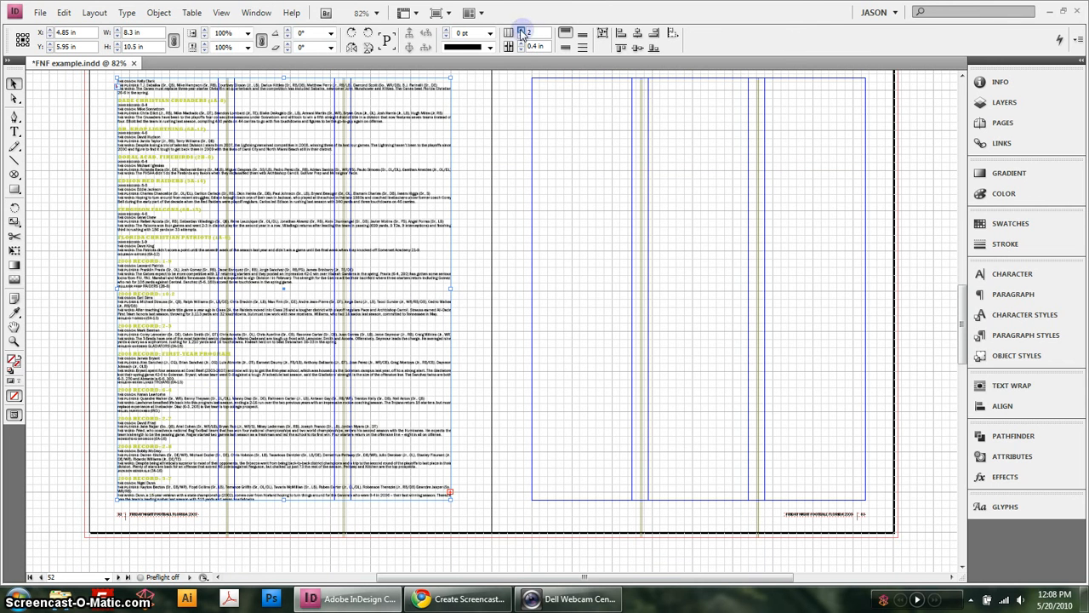
{"action": "left_click", "coordinate": [509, 29]}
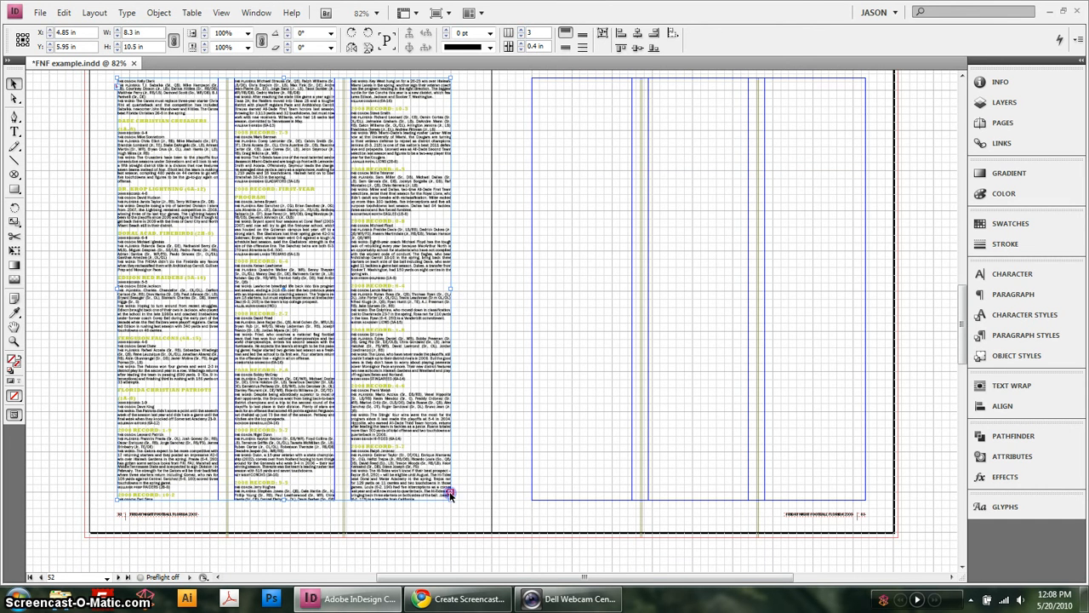
- Continue the overset team profile text onto page 53 in an 8.3 in wide frame split into 3 columns
{"action": "left_click", "coordinate": [449, 492]}
{"action": "scroll", "coordinate": [499, 441], "scroll_direction": "up", "scroll_amount": 1}
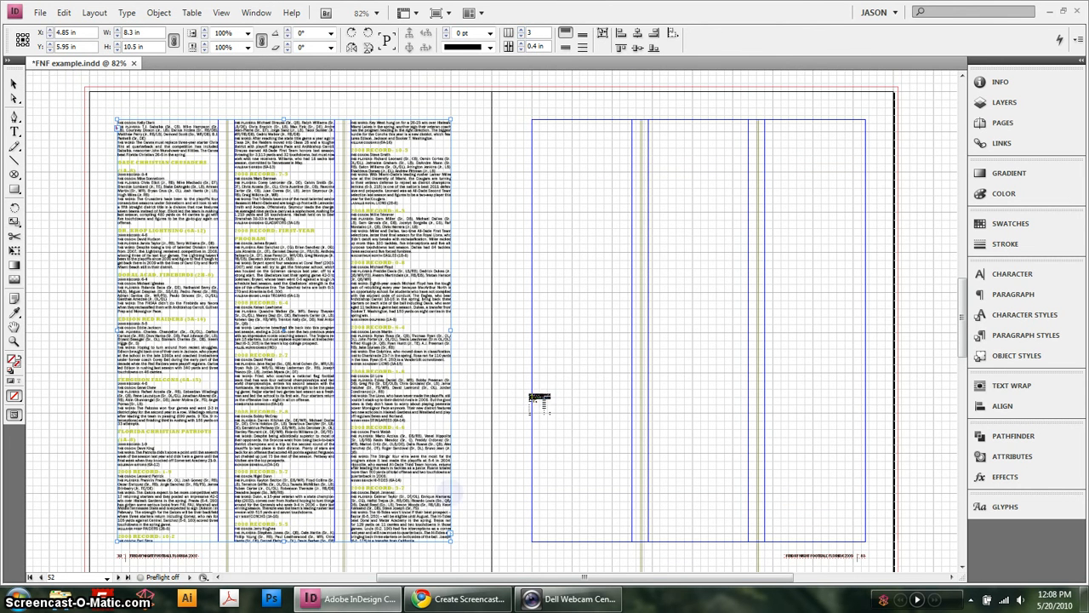
{"action": "left_click", "coordinate": [605, 260]}
{"action": "left_click", "coordinate": [628, 332]}
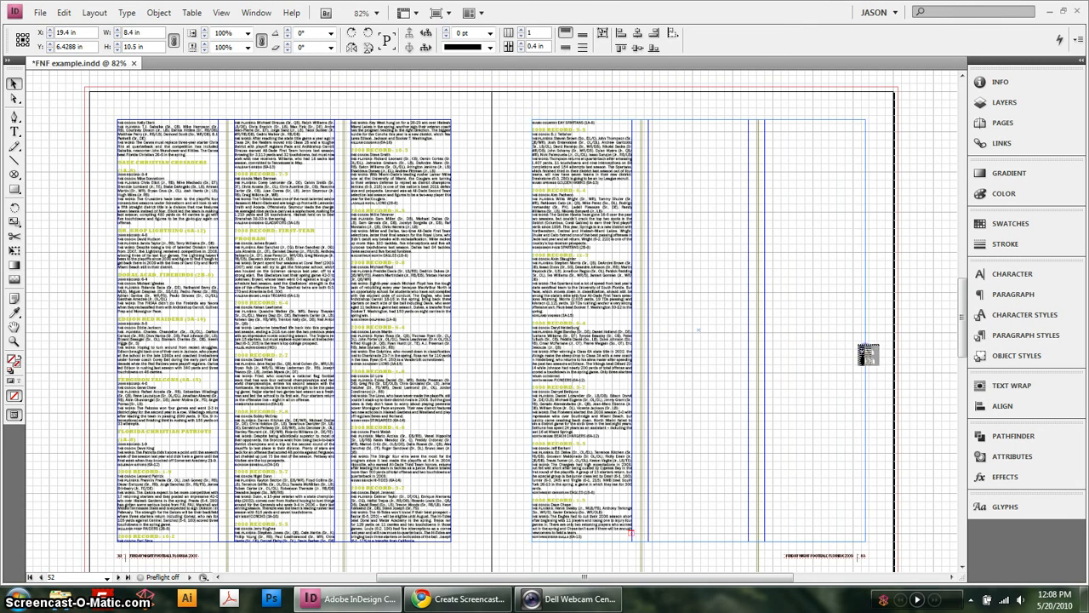
{"action": "left_click_drag", "start_coordinate": [867, 358], "coordinate": [867, 541]}
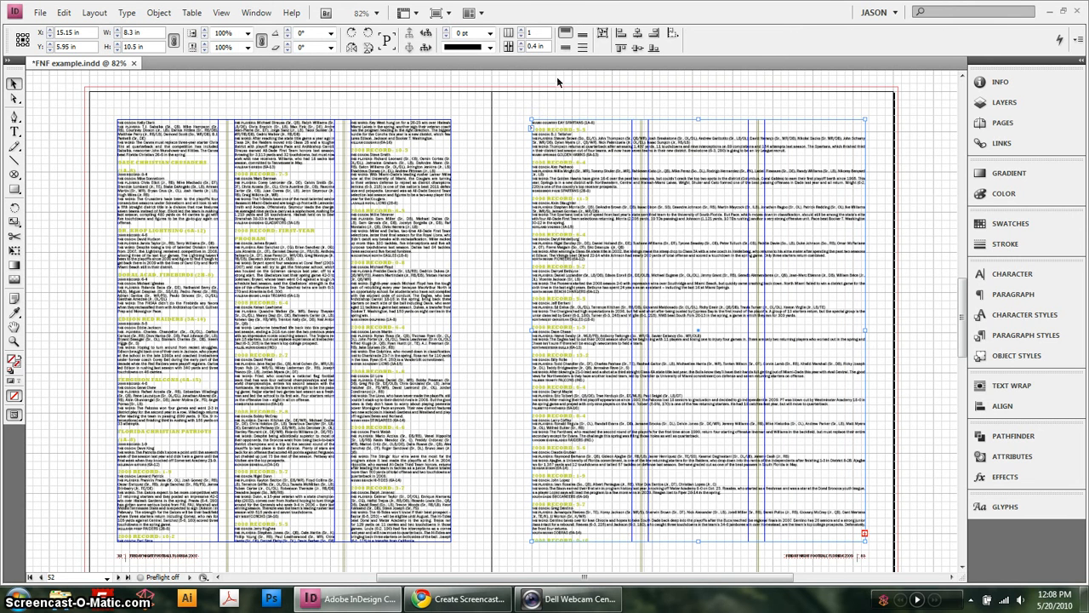
{"action": "left_click", "coordinate": [521, 30]}
{"action": "left_click", "coordinate": [521, 32]}
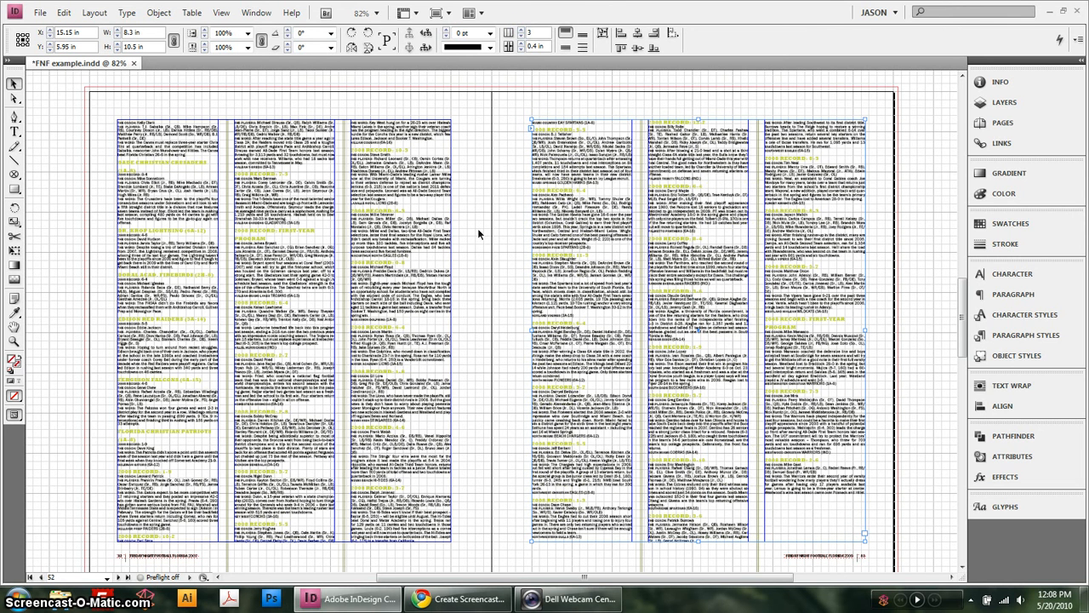
{"action": "left_click", "coordinate": [501, 213]}
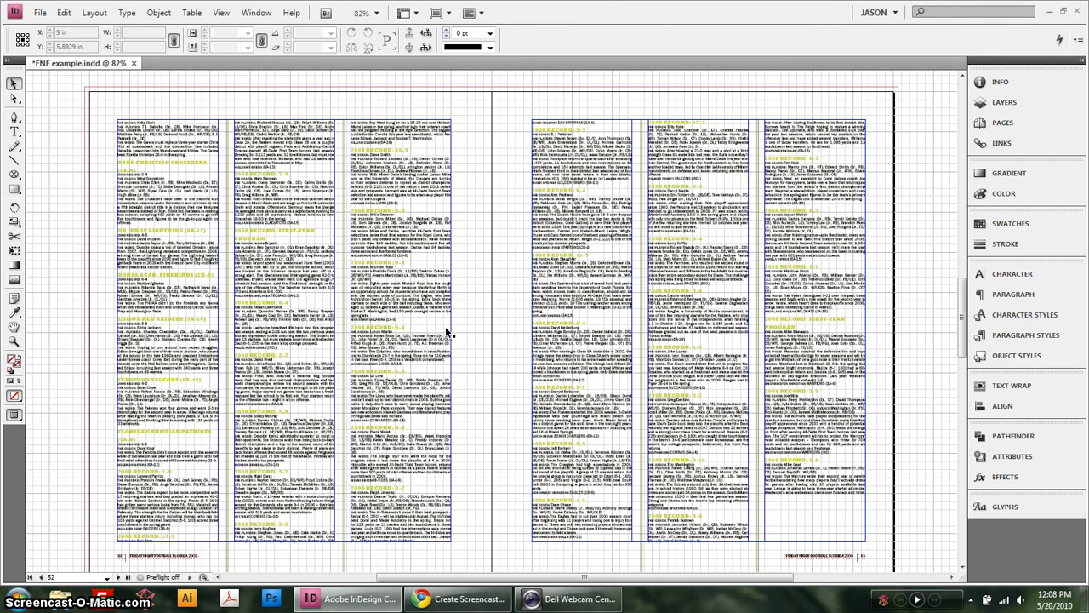
- Preview page 52 without guides and examine the profile styling around Florida Christian Patriots and Goleman Gators at close zoom
{"action": "key", "text": "w"}
{"action": "key", "text": "z"}
{"action": "left_click_drag", "start_coordinate": [90, 398], "coordinate": [474, 568]}
{"action": "key", "text": "t"}
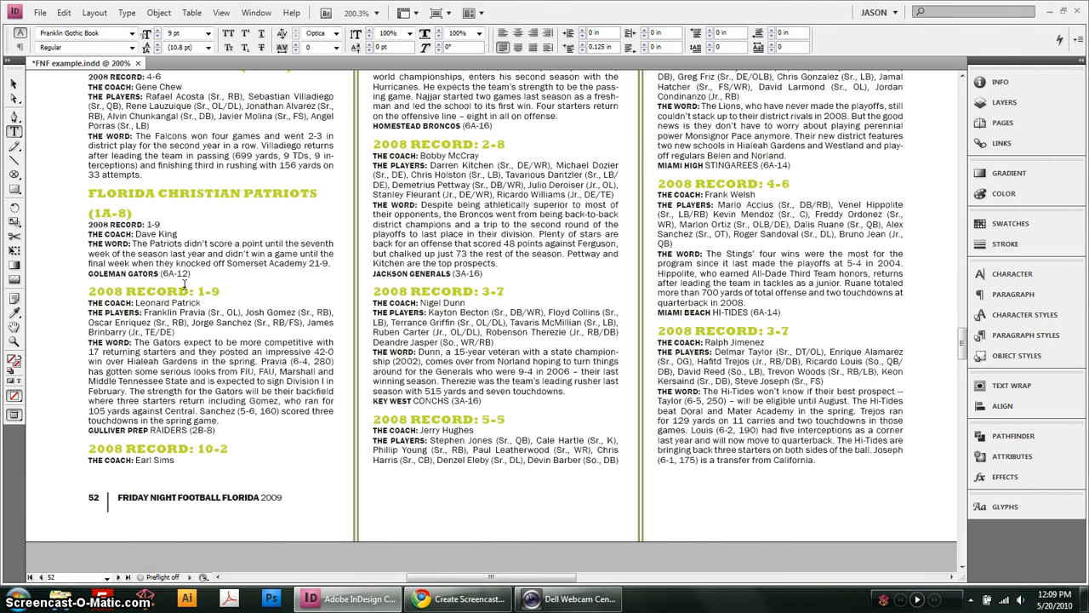
{"action": "left_click_drag", "start_coordinate": [117, 192], "coordinate": [128, 225]}
{"action": "left_click", "coordinate": [131, 326]}
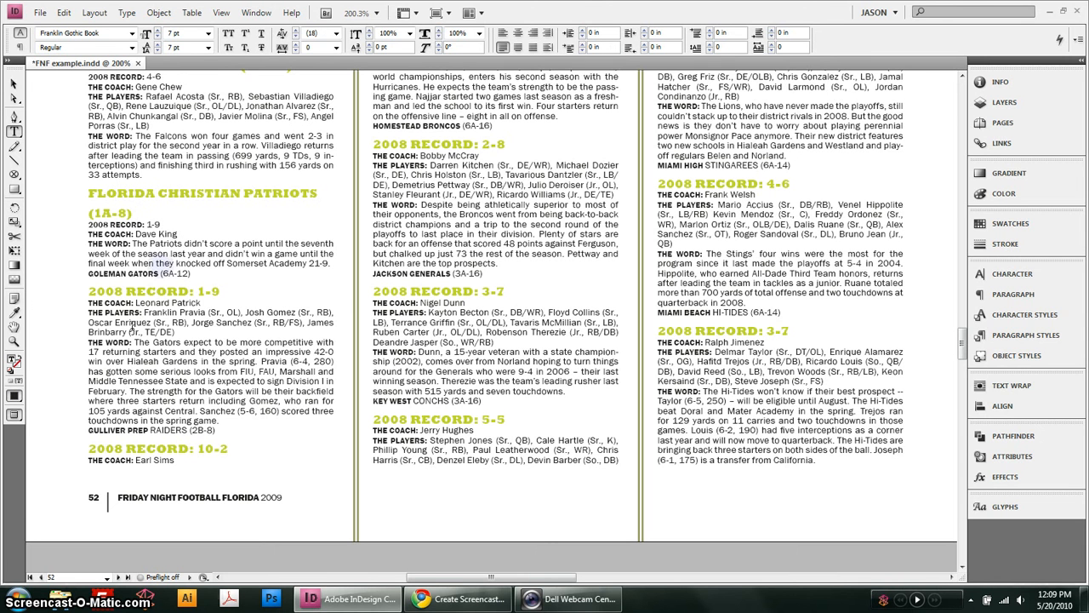
{"action": "left_click_drag", "start_coordinate": [103, 311], "coordinate": [175, 340]}
{"action": "left_click", "coordinate": [170, 271]}
{"action": "key", "text": "Escape"}
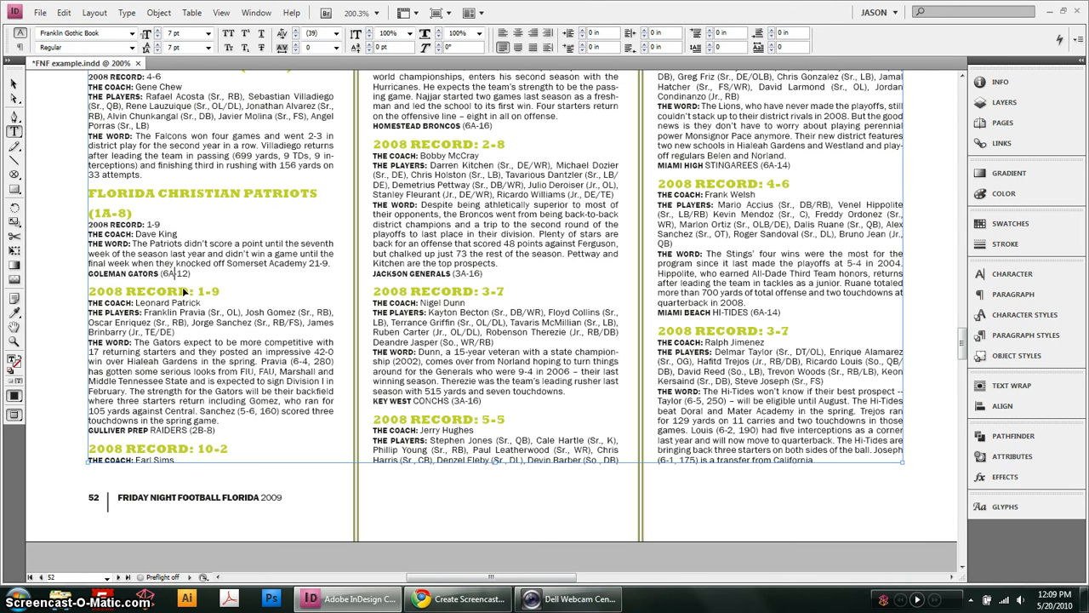
- Apply the Team Name paragraph style then Next Style to all profile text from GOLEMAN GATORS (6A-12) to the end of the story
{"action": "key", "text": "ctrl+a"}
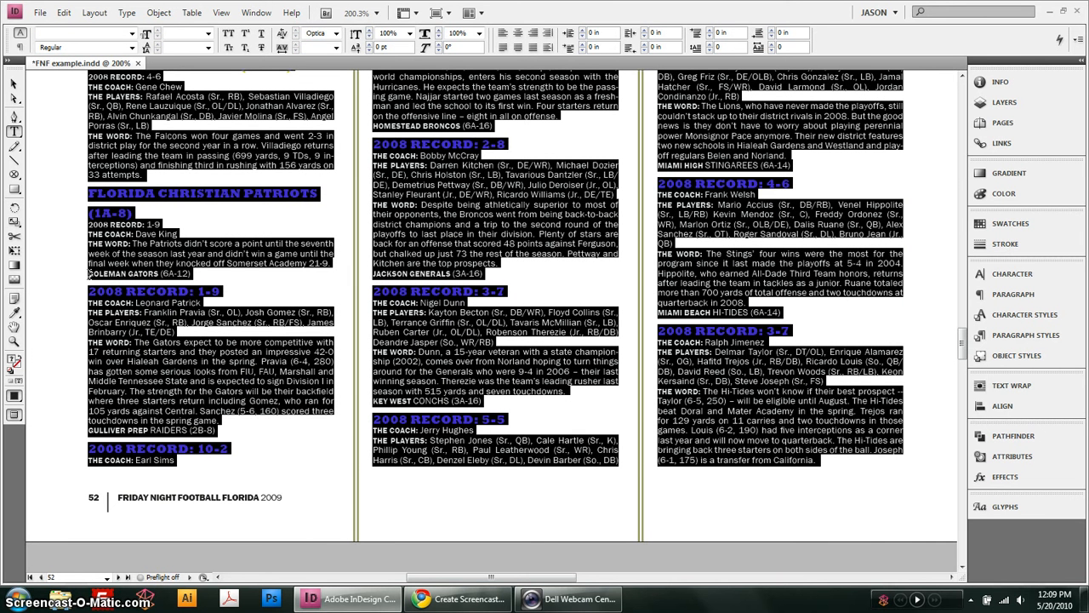
{"action": "left_click", "coordinate": [87, 273], "text": "shift"}
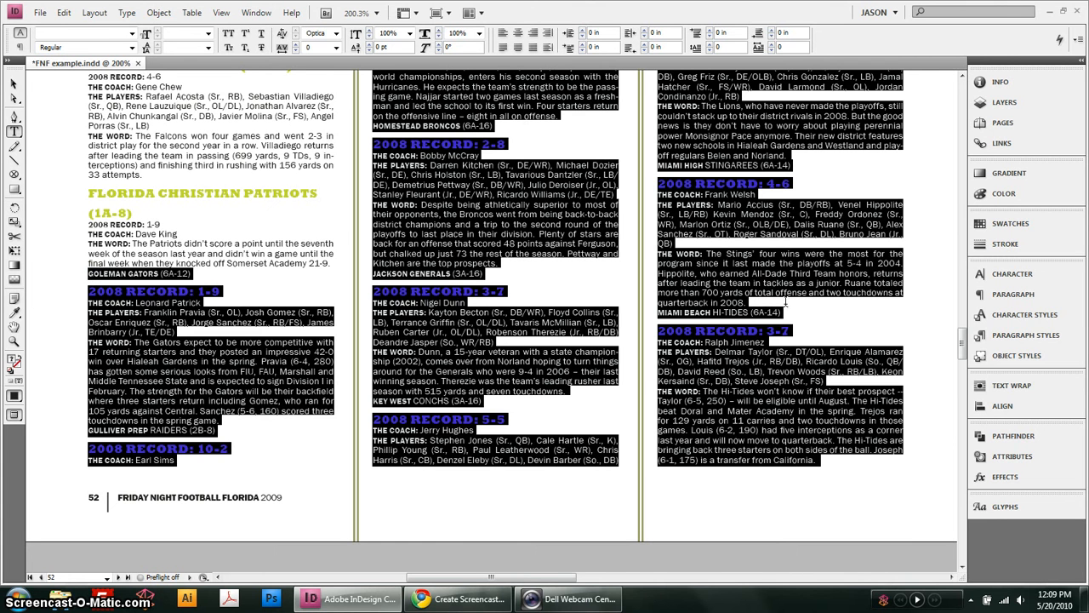
{"action": "left_click", "coordinate": [1026, 335]}
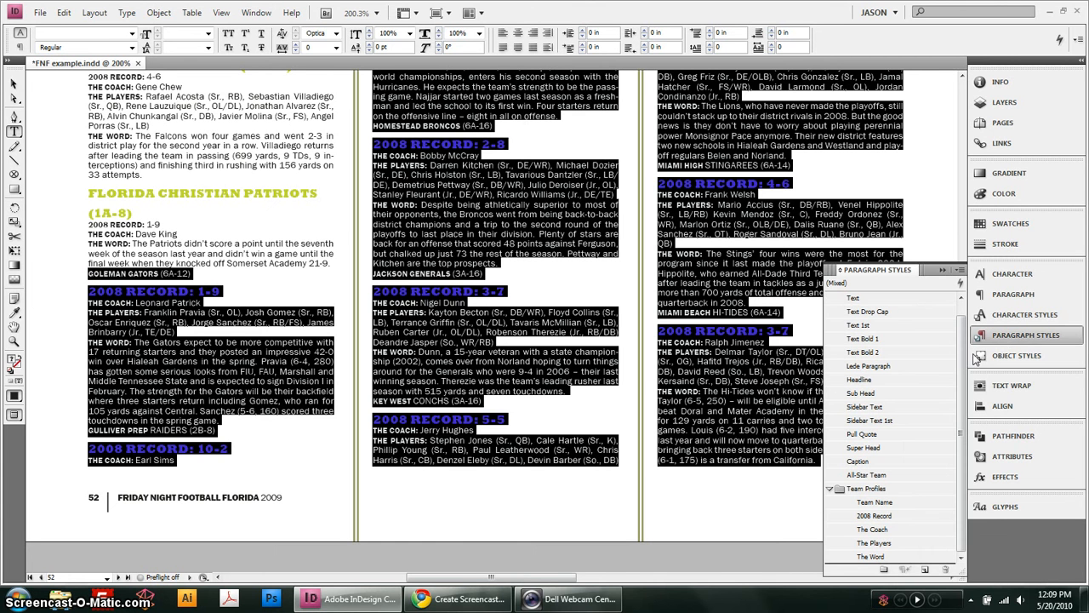
{"action": "right_click", "coordinate": [889, 506]}
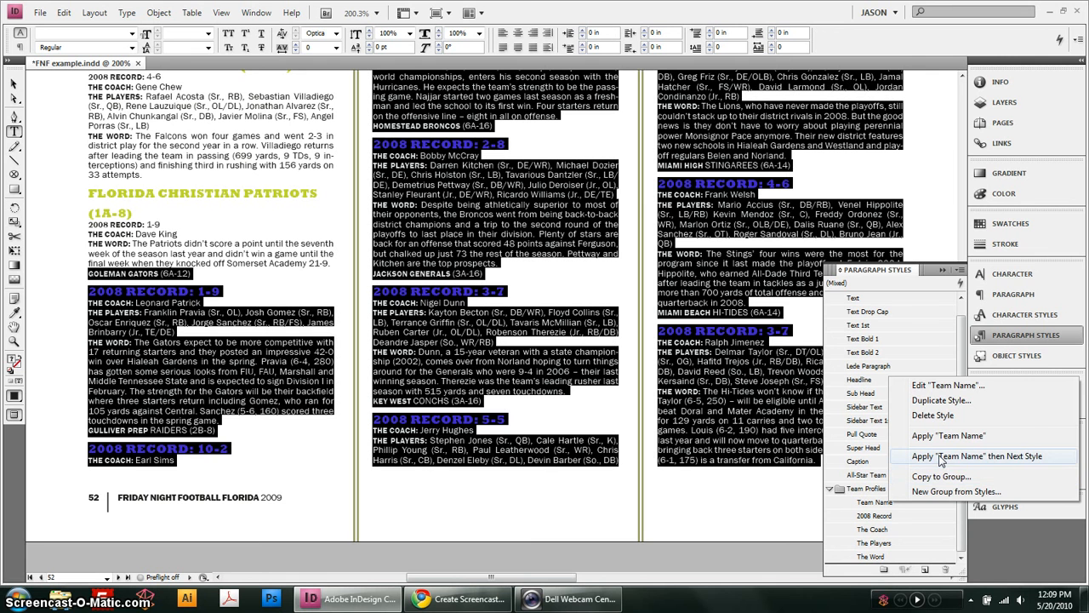
{"action": "left_click", "coordinate": [938, 460]}
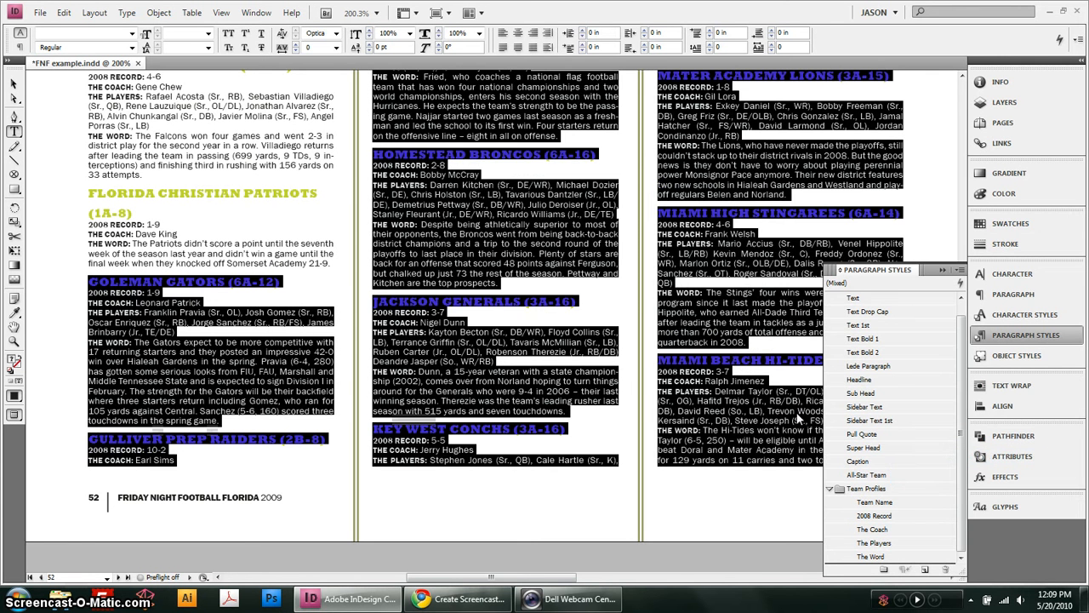
{"action": "left_click", "coordinate": [266, 282]}
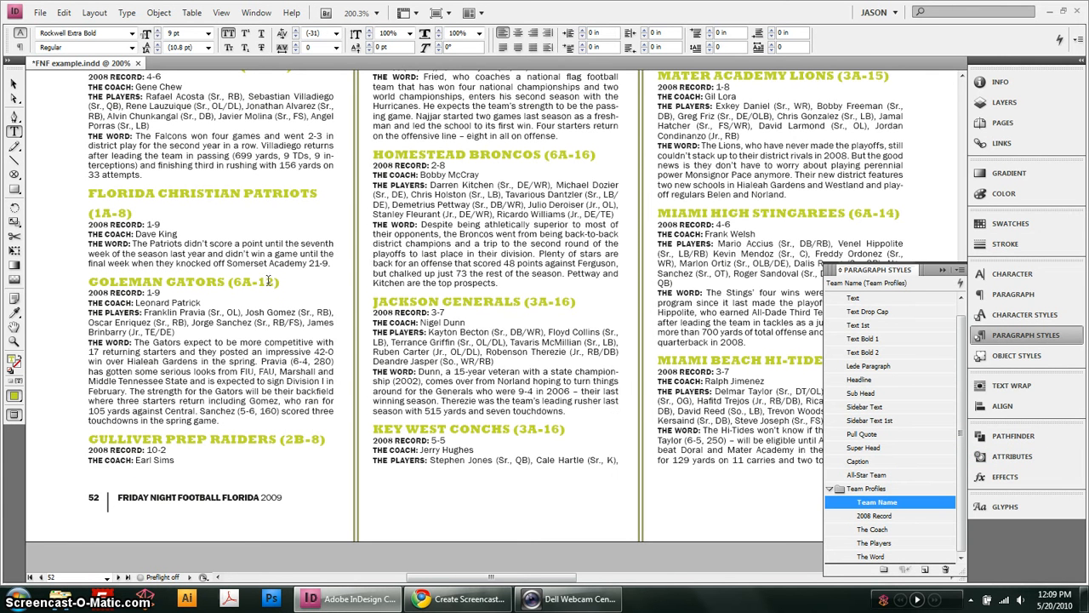
{"action": "left_click", "coordinate": [877, 271]}
{"action": "left_click", "coordinate": [71, 215]}
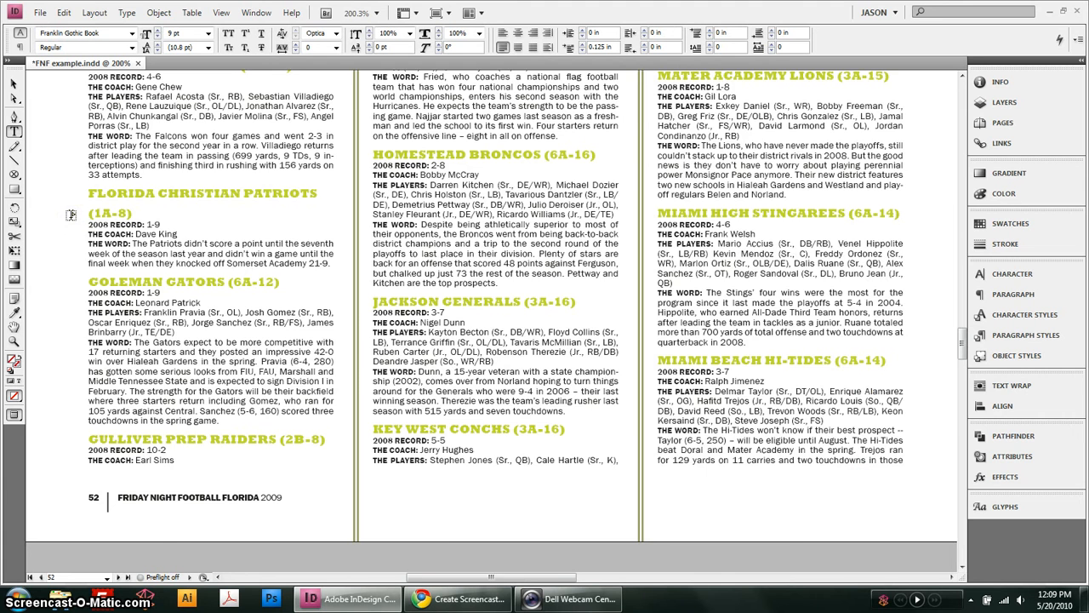
- Push the GULLIVER PREP RAIDERS and KEY WEST CONCHS headings on page 52 to the tops of their next columns
{"action": "key", "text": "ctrl+alt+0"}
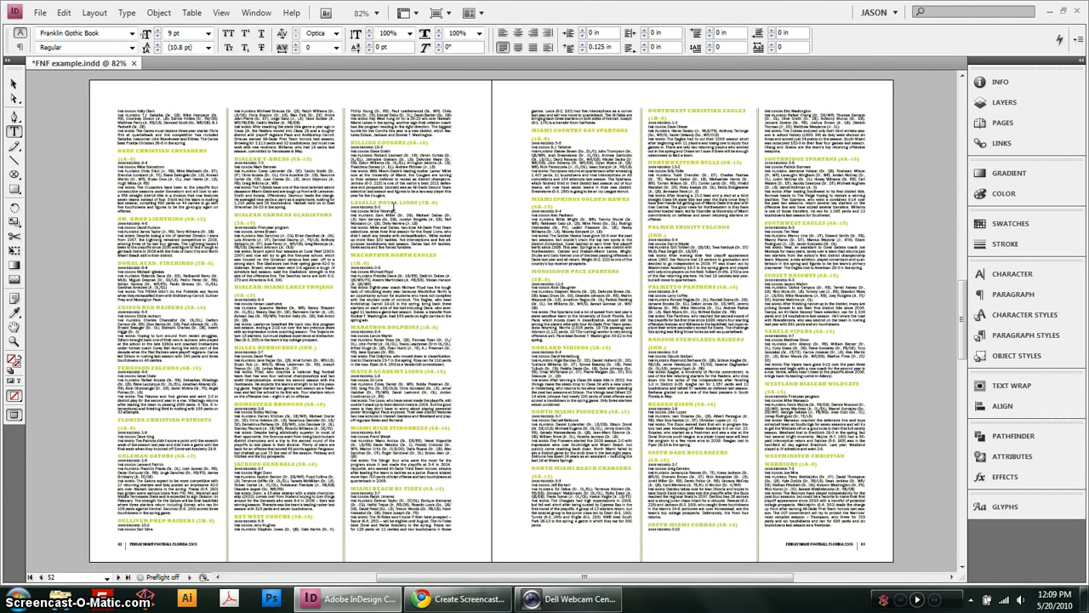
{"action": "left_click", "coordinate": [15, 84]}
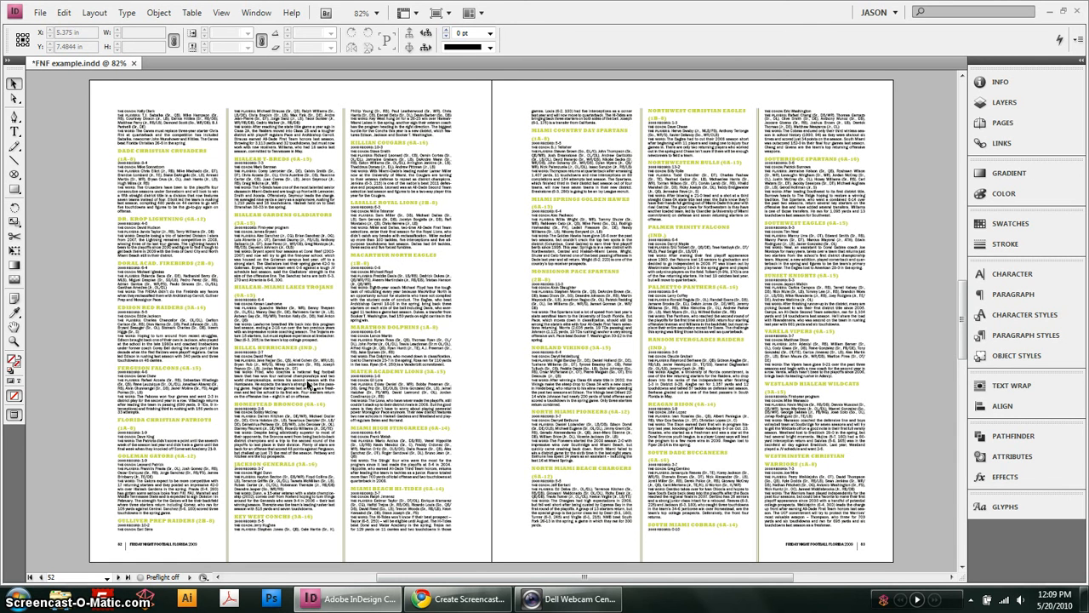
{"action": "double_click", "coordinate": [141, 521]}
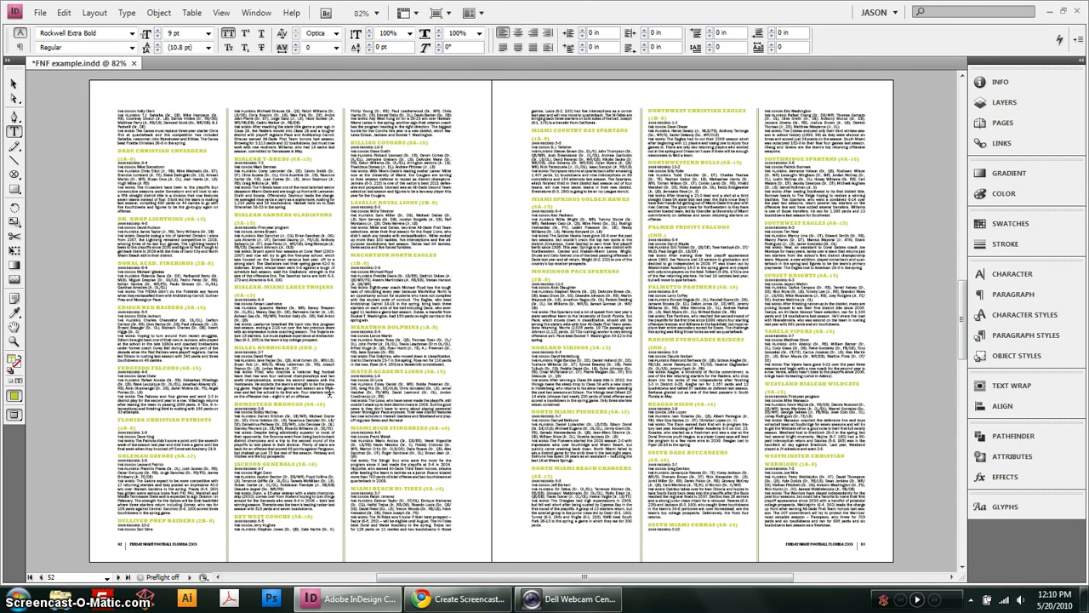
{"action": "key", "text": "Return"}
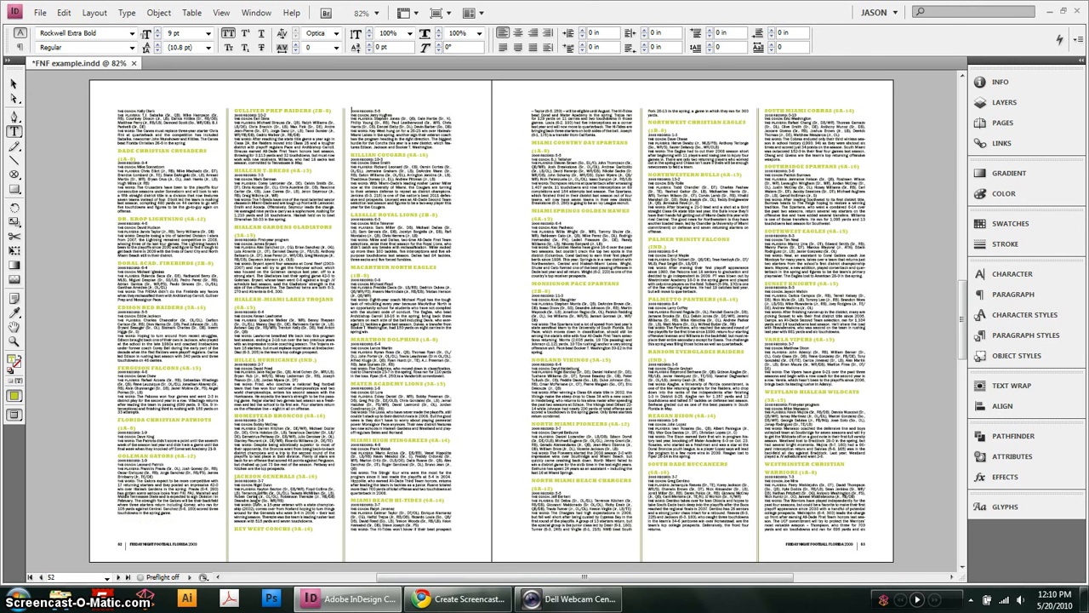
{"action": "key", "text": "Return"}
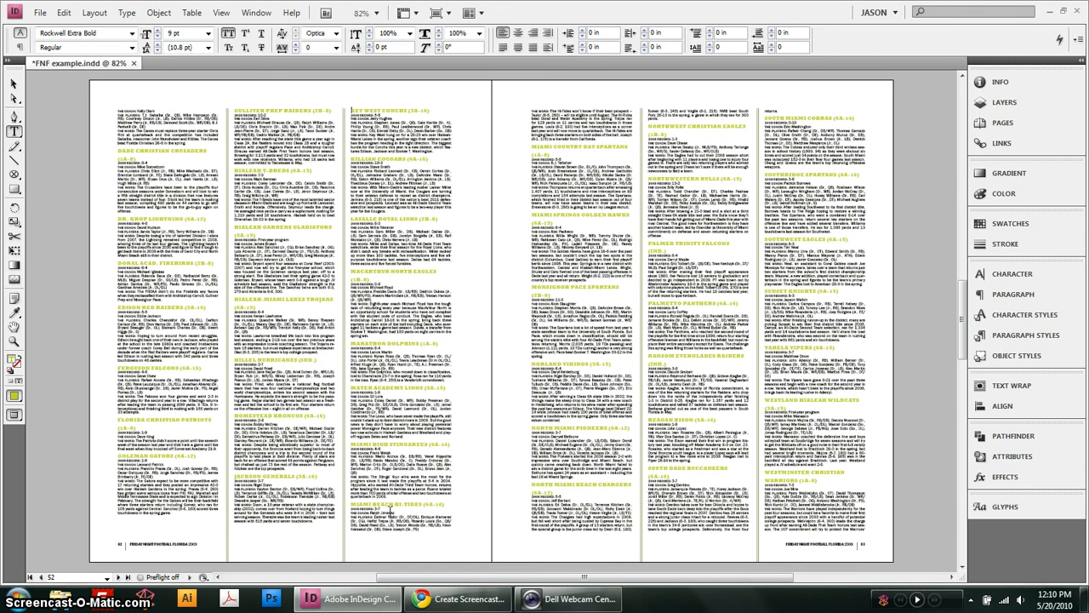
- Tighten the tracking of The Word paragraph in the South Dade Buccaneers profile on page 53 to -20
{"action": "left_click_drag", "start_coordinate": [368, 504], "coordinate": [483, 533]}
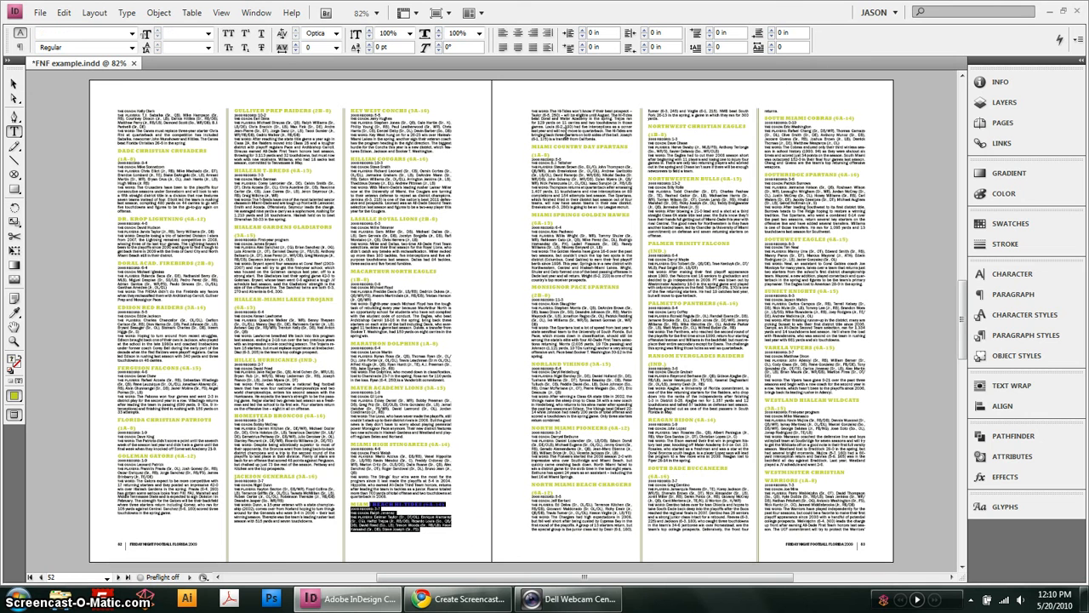
{"action": "left_click", "coordinate": [422, 509]}
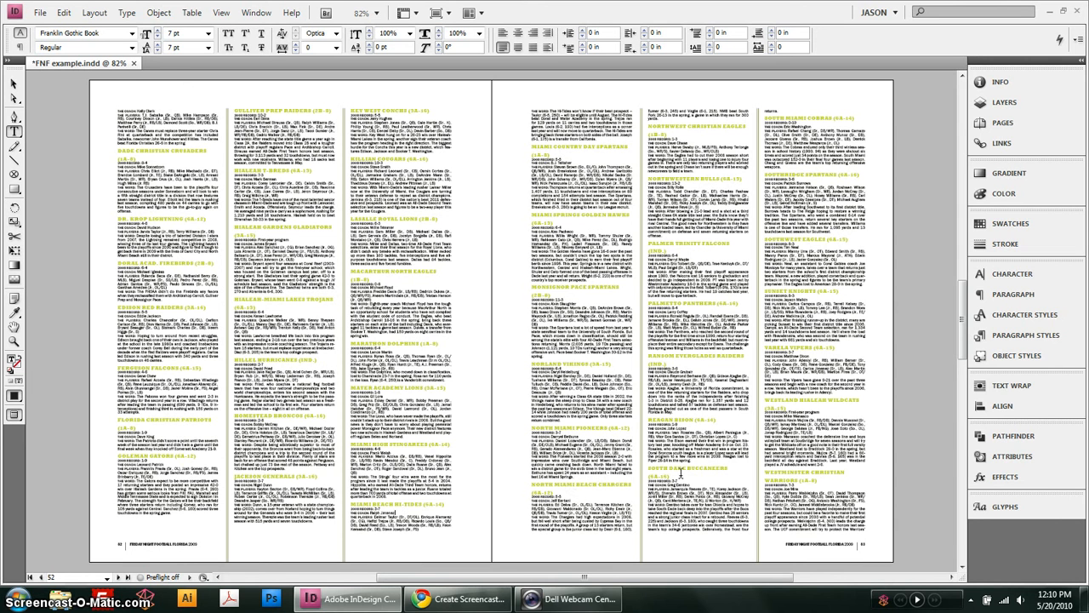
{"action": "left_click_drag", "start_coordinate": [684, 469], "coordinate": [776, 109]}
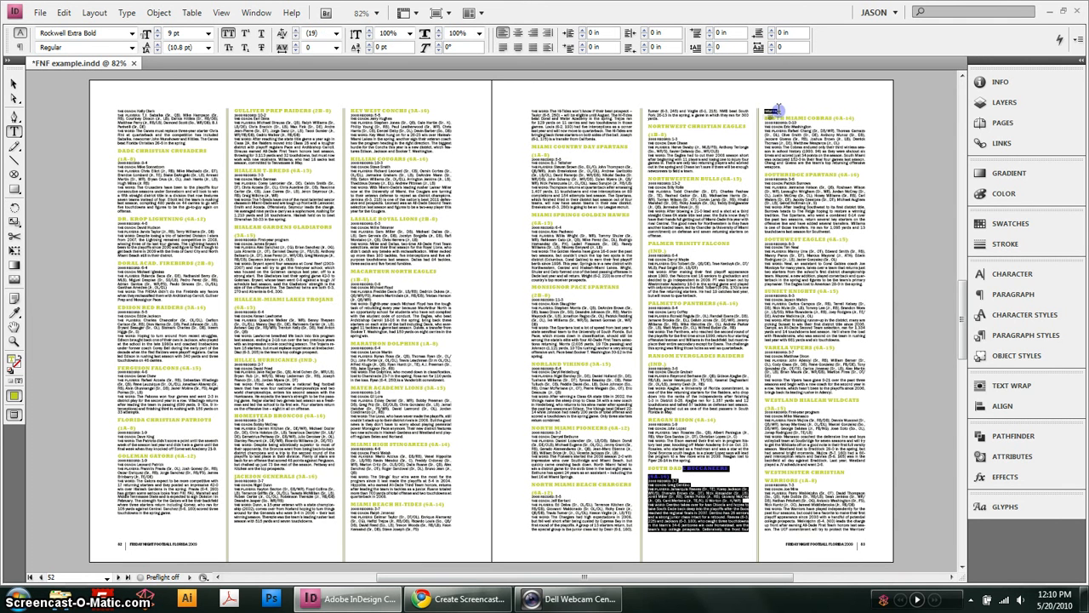
{"action": "left_click", "coordinate": [708, 513]}
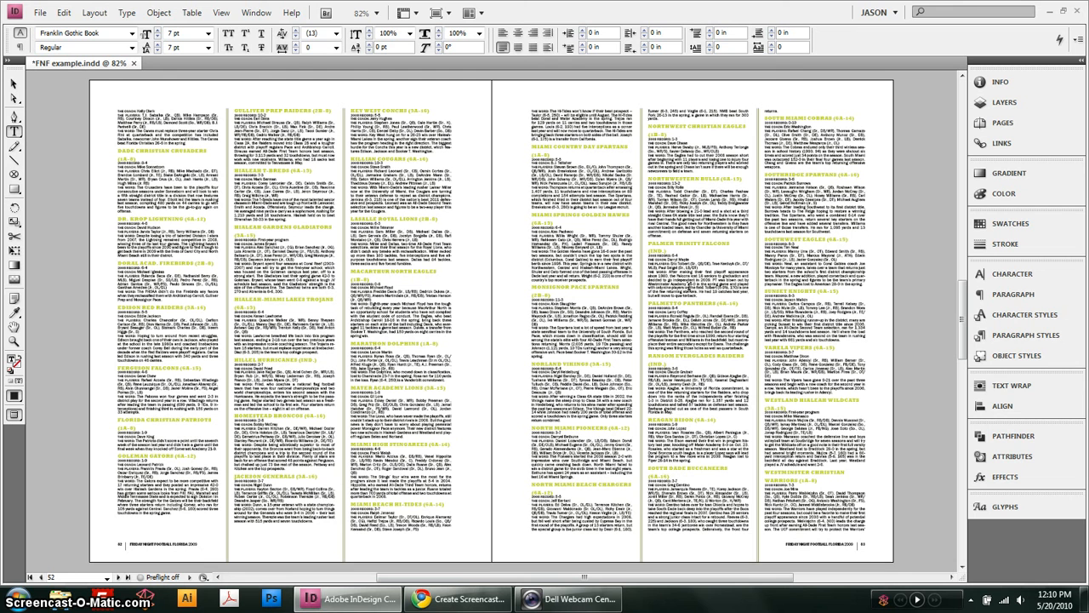
{"action": "left_click_drag", "start_coordinate": [703, 503], "coordinate": [715, 531]}
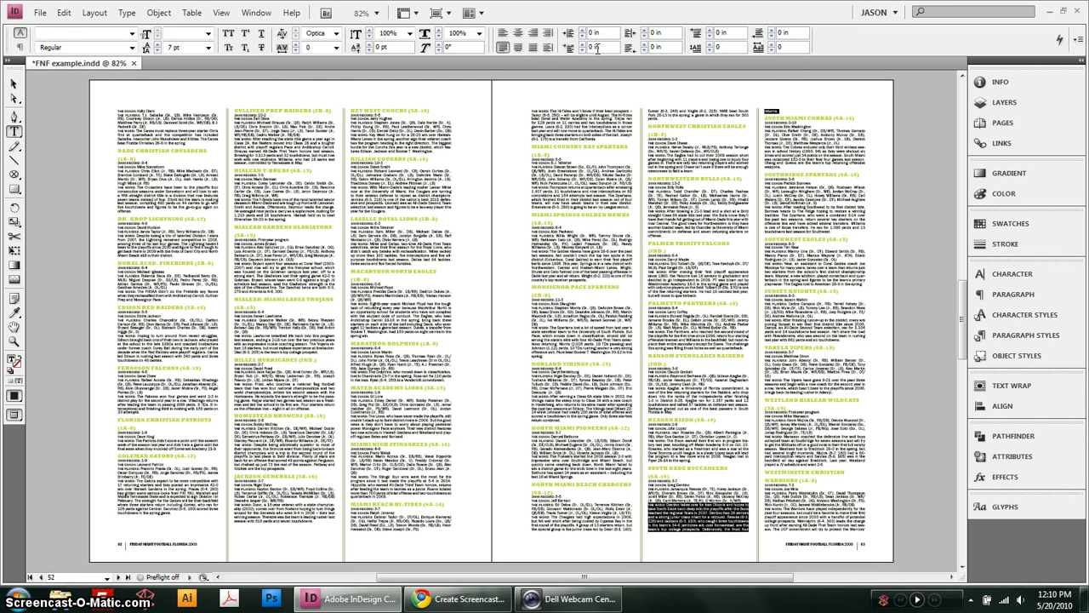
{"action": "left_click", "coordinate": [295, 51]}
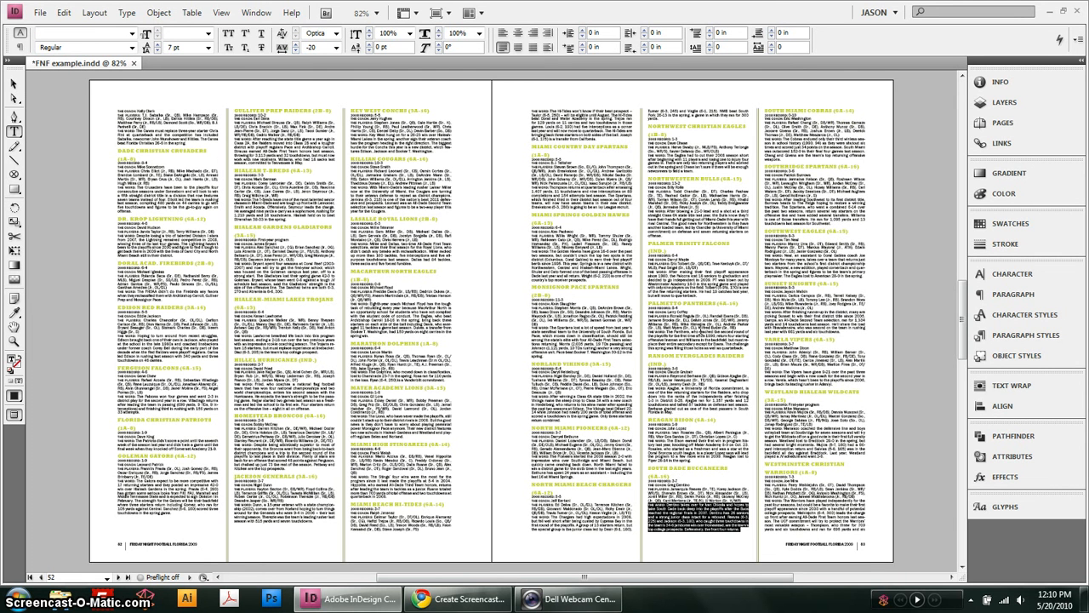
- Tighten the tracking of The Word paragraph in the Northwestern Bulls profile on page 53 to -20
{"action": "triple_click", "coordinate": [683, 223]}
{"action": "double_click", "coordinate": [683, 223]}
{"action": "left_click", "coordinate": [682, 222]}
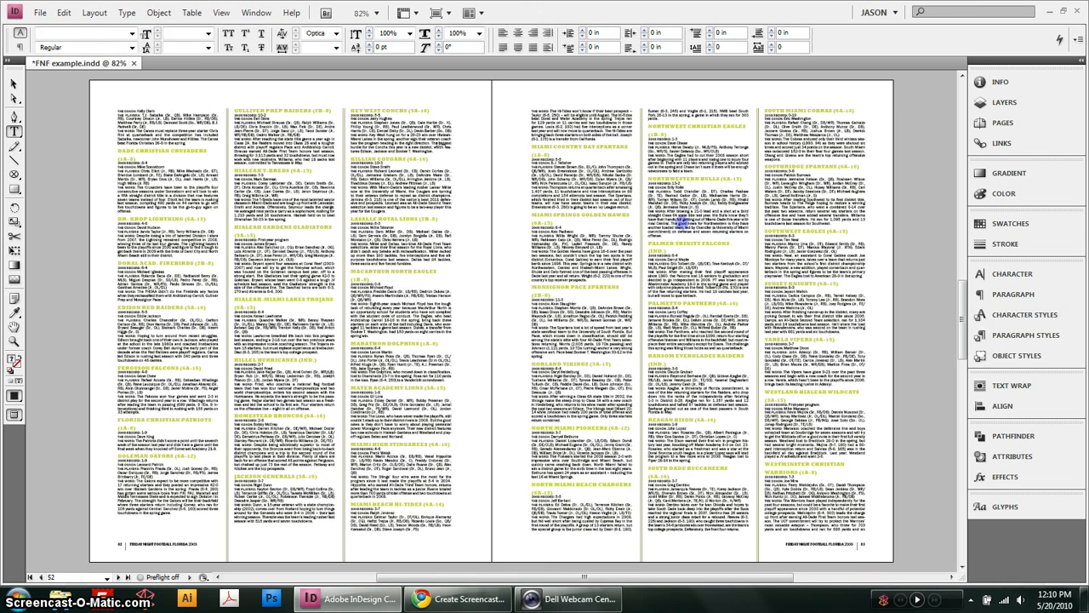
{"action": "triple_click", "coordinate": [682, 223]}
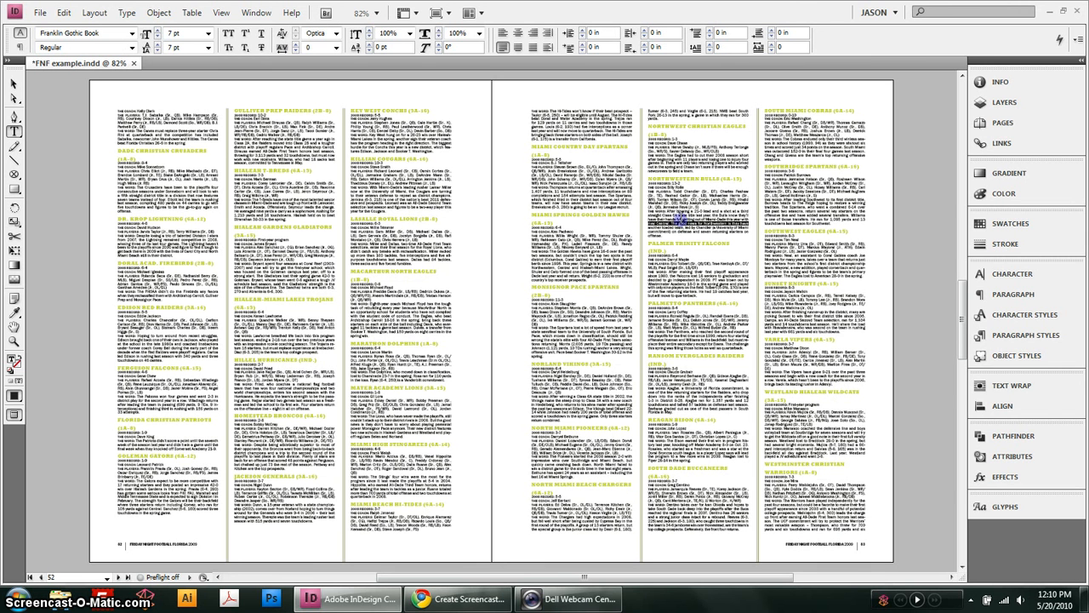
{"action": "triple_click", "coordinate": [682, 220]}
{"action": "left_click", "coordinate": [681, 221]}
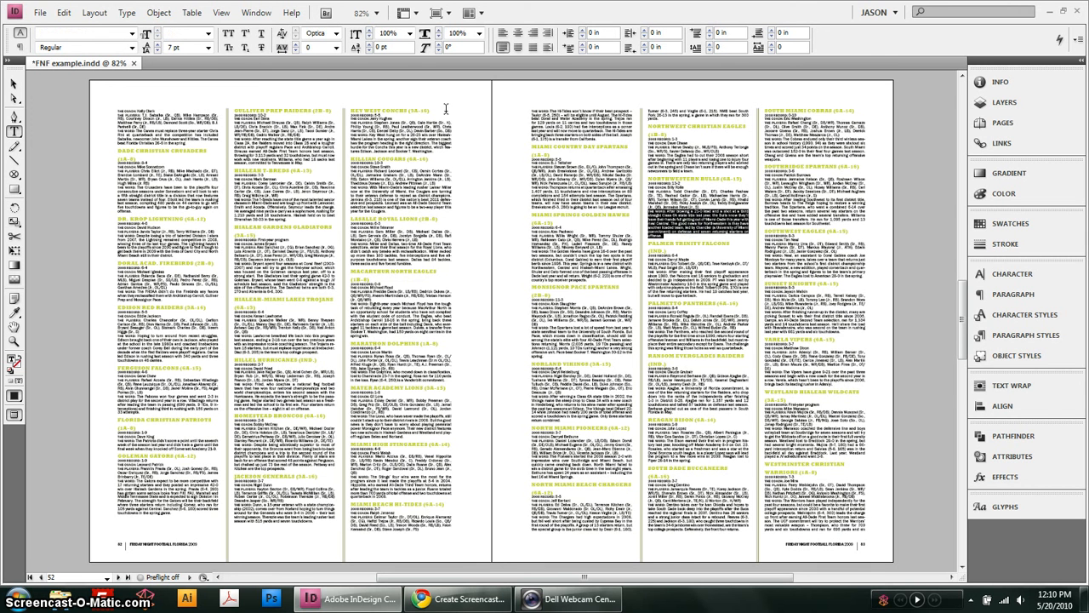
{"action": "left_click", "coordinate": [294, 51]}
{"action": "left_click", "coordinate": [726, 213]}
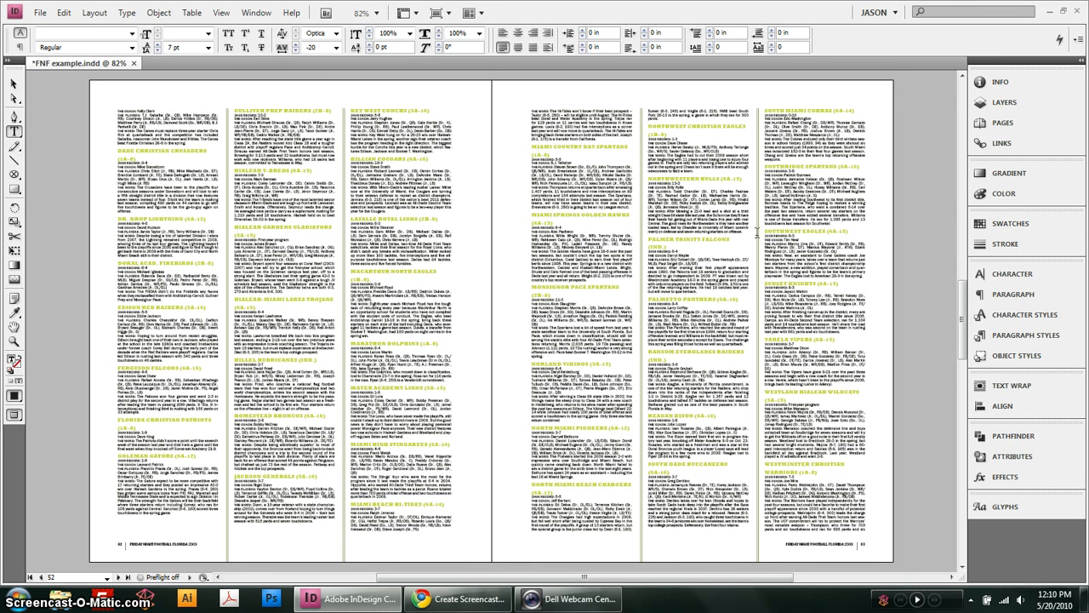
- Return to the page 50–51 spread to review the opening layout of the Miami-Dade region
{"action": "left_click", "coordinate": [15, 85]}
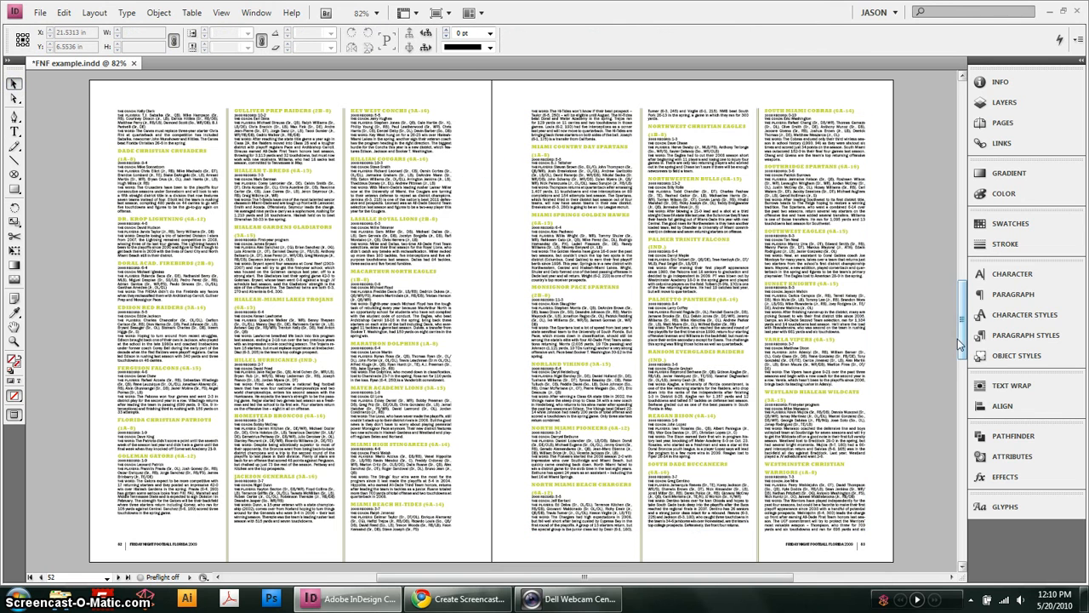
{"action": "left_click_drag", "start_coordinate": [960, 339], "coordinate": [958, 236]}
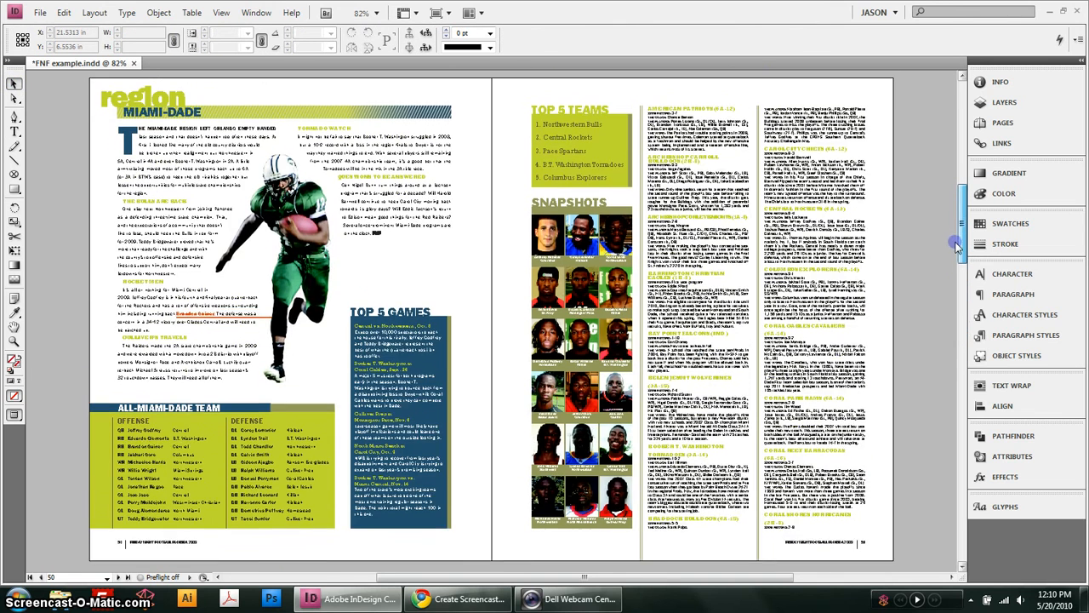